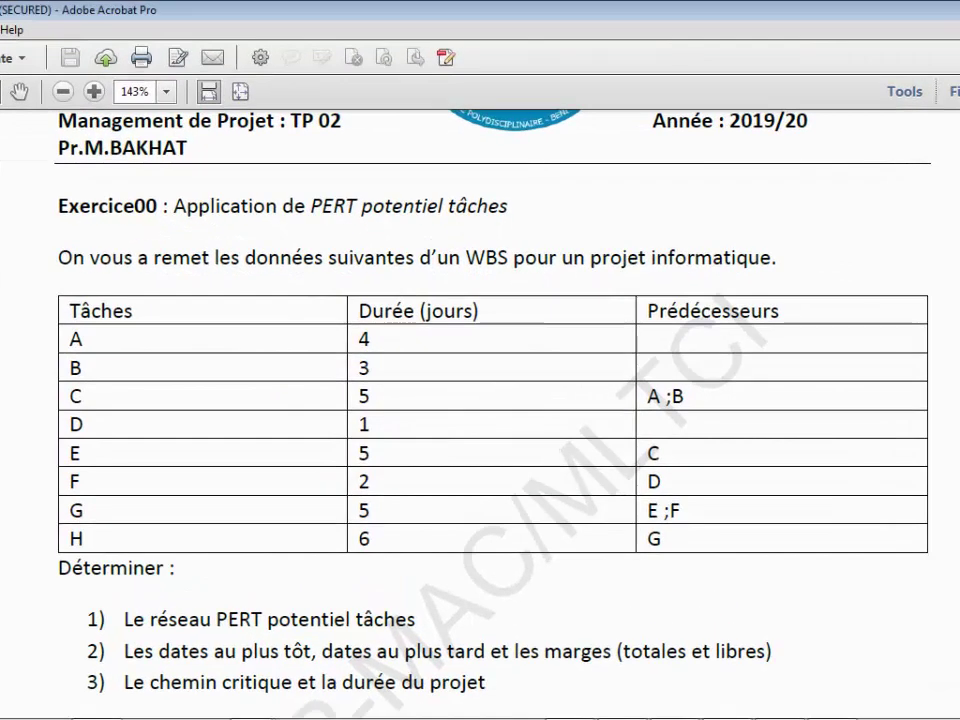
- Switch to Microsoft Project and set the title EX00-TP02 and subject MS PROJECT 2010 in the project's advanced properties
click(955, 9)
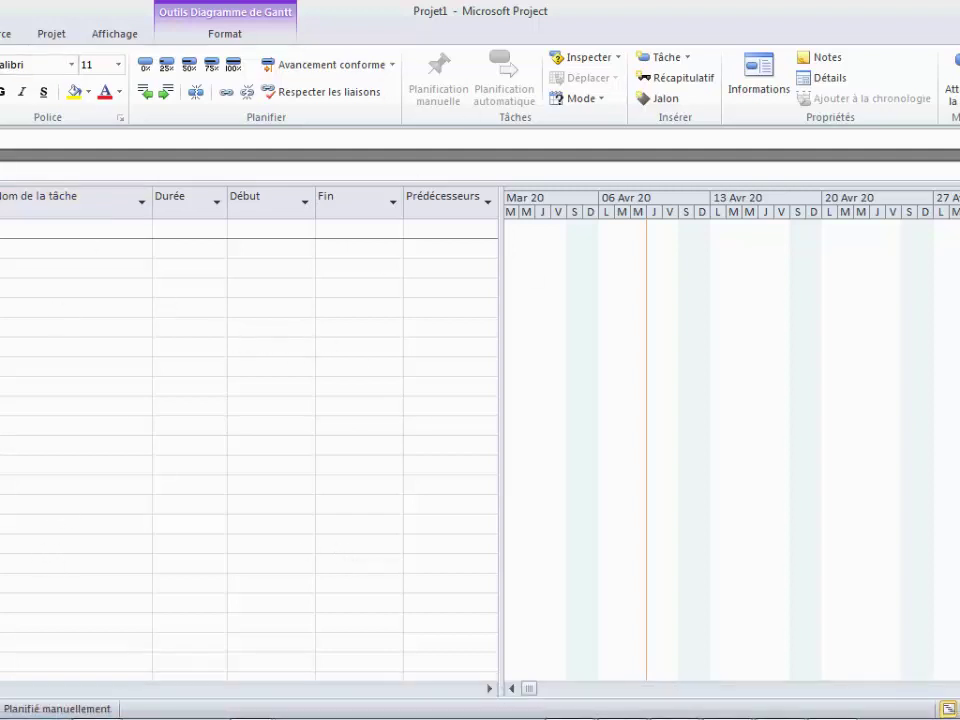
key(alt+f)
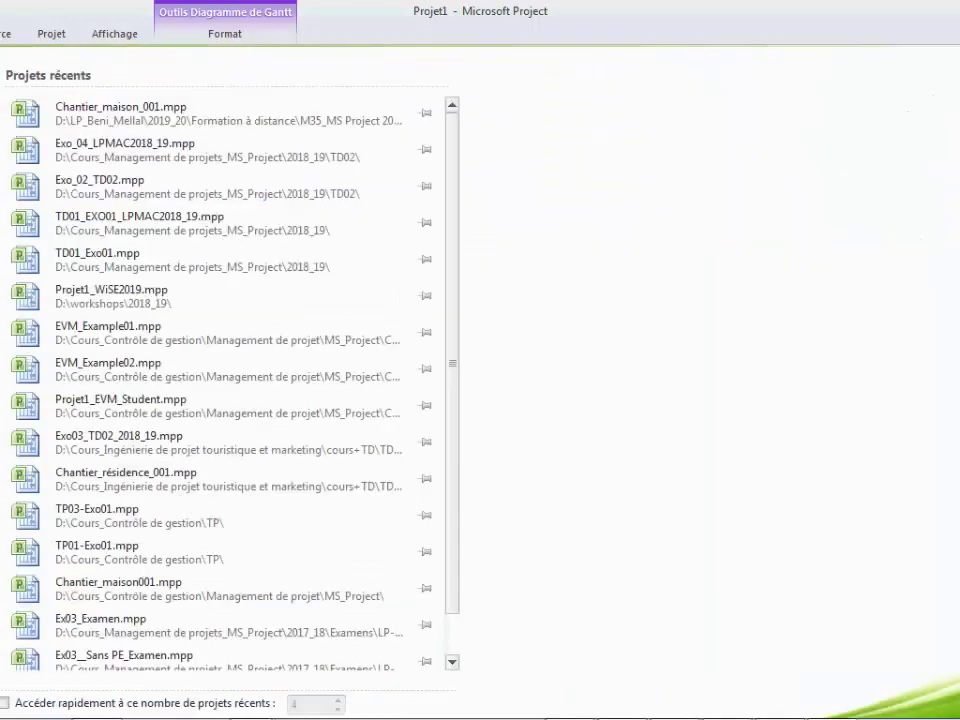
key(i)
click(589, 200)
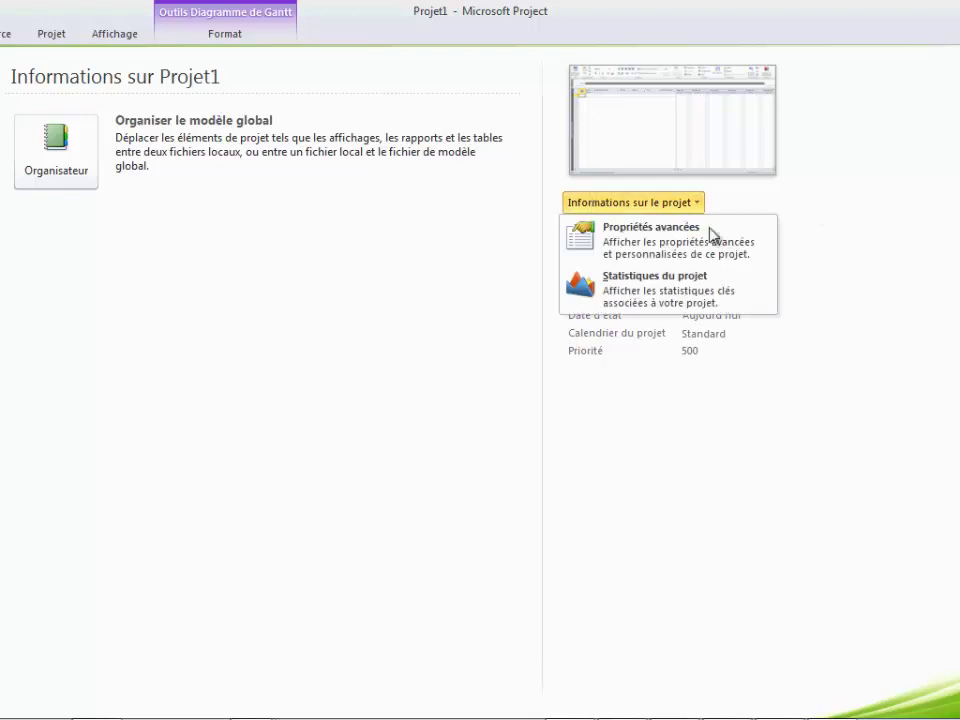
click(667, 240)
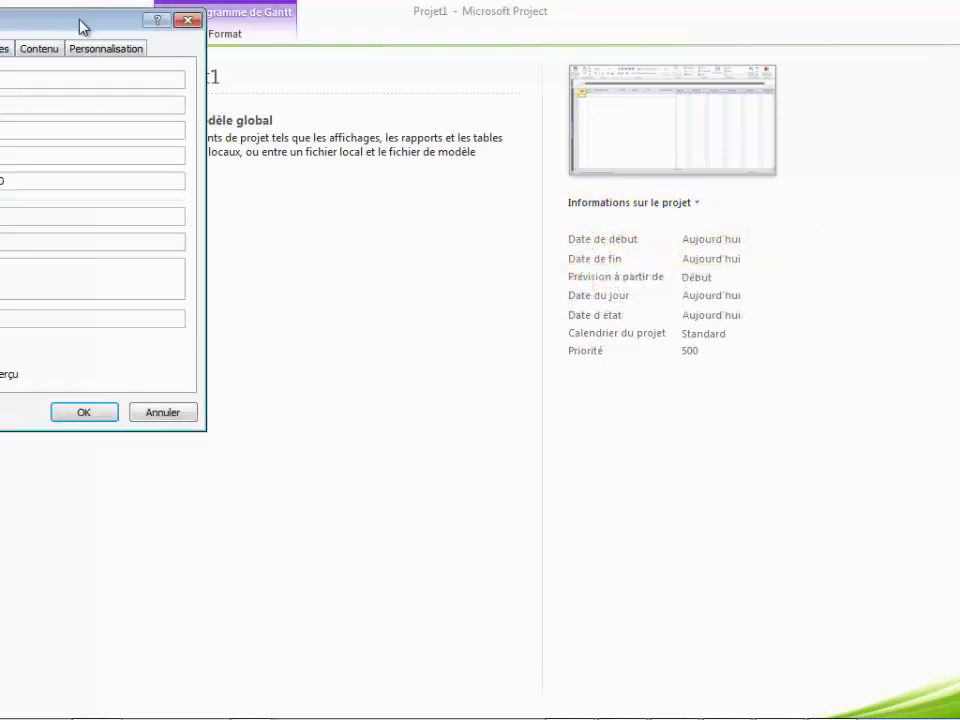
drag(79, 26, 405, 160)
key(Delete)
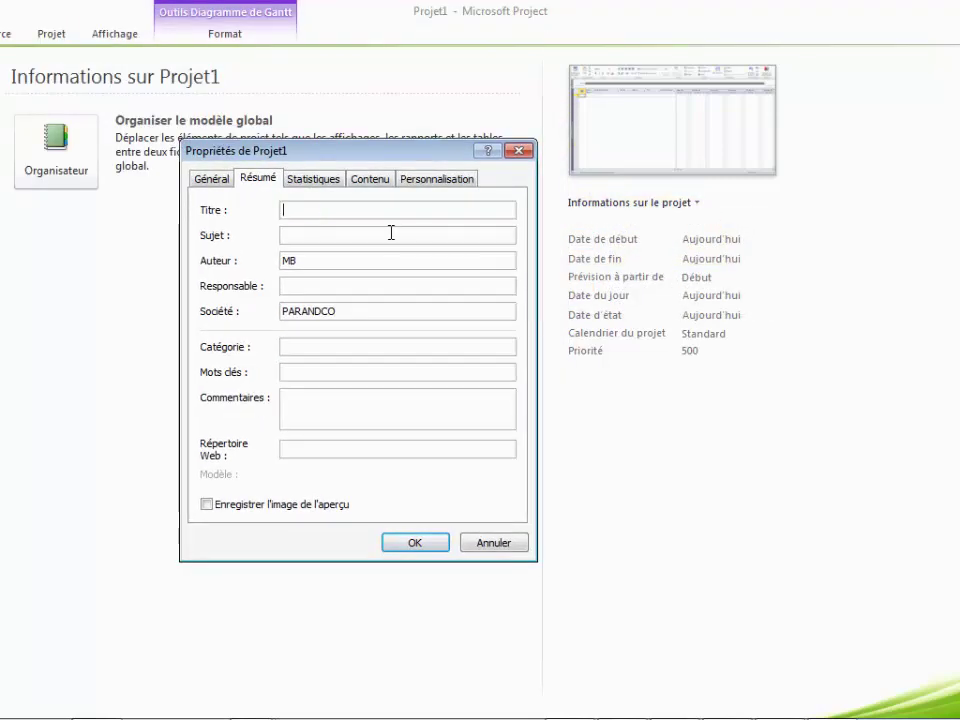
text(EX)
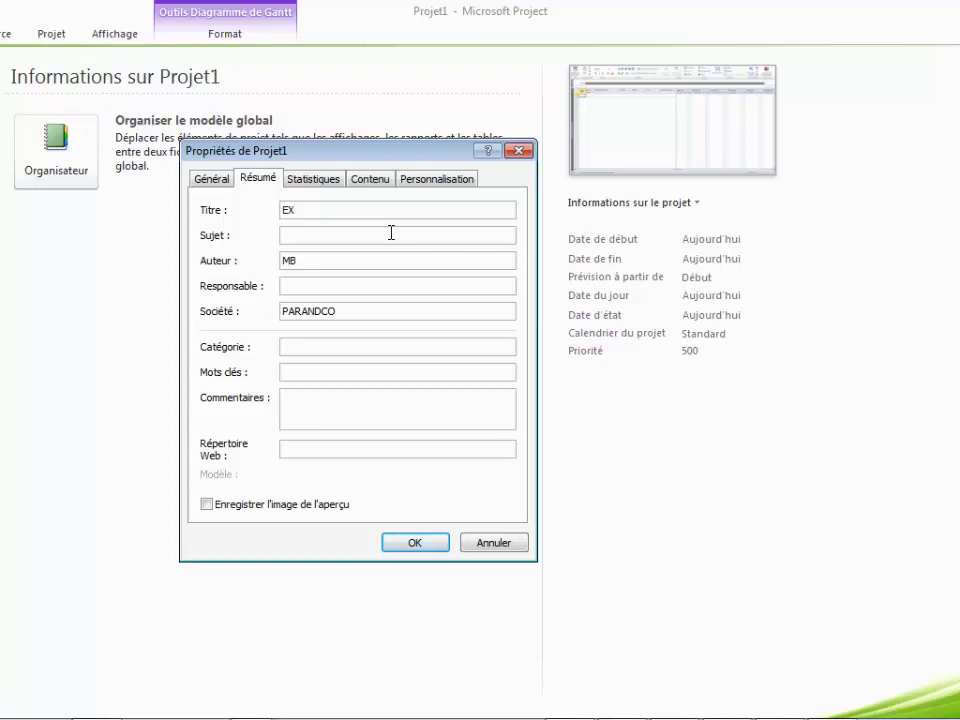
text(00-TP02)
click(331, 234)
text(MS PROJEC)
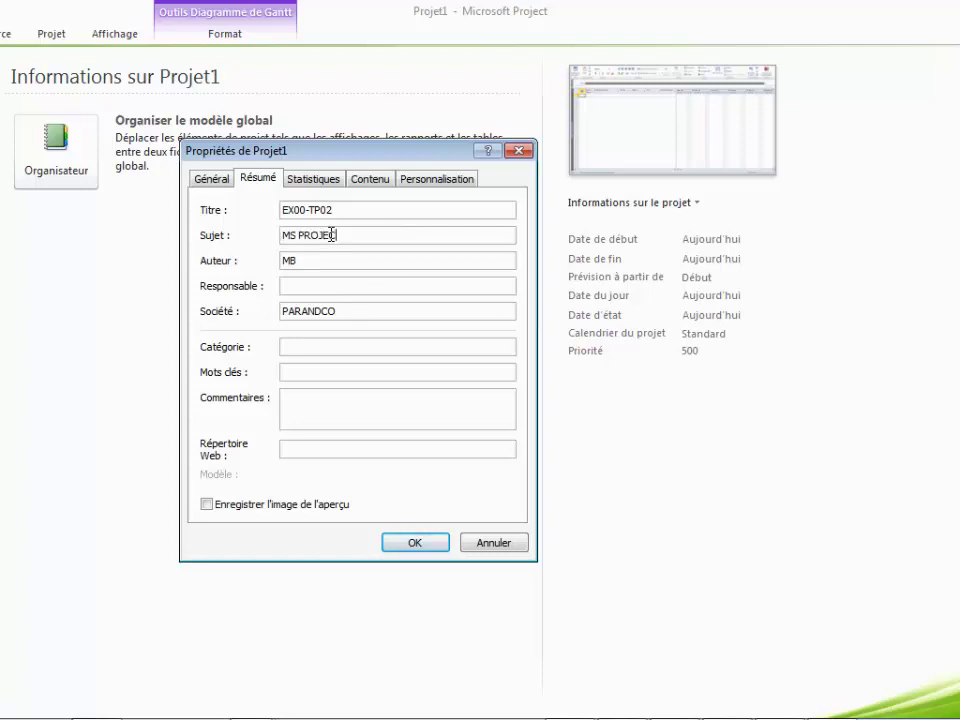
text(T 2010)
- Enter the manager's surname and set the company to Expert Building Maroc in the project properties
click(331, 286)
text(BAKHAT)
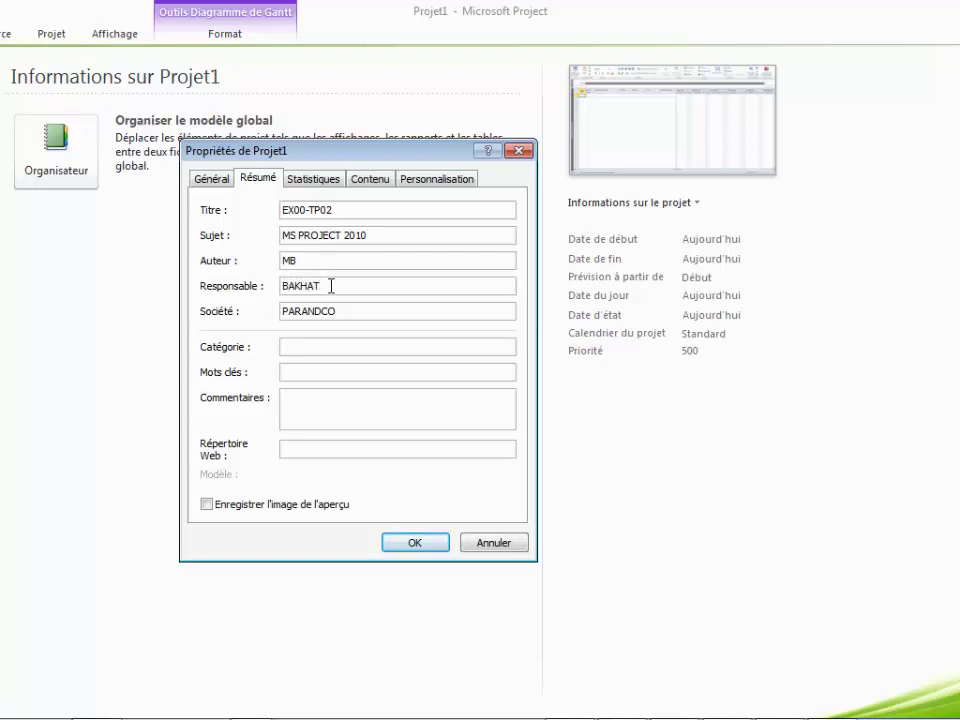
drag(368, 306, 257, 309)
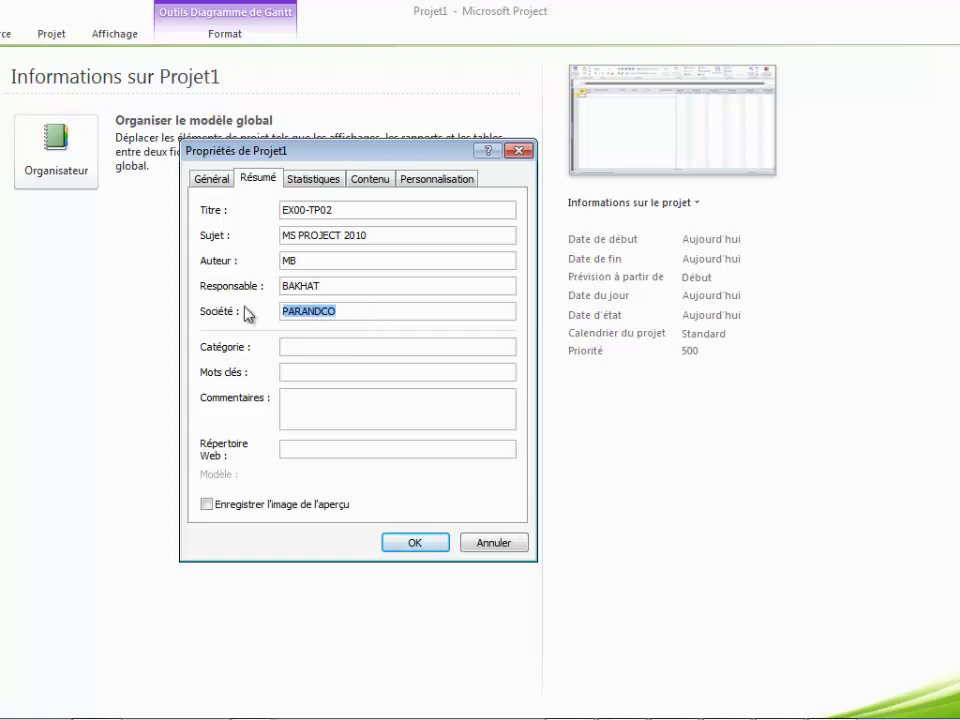
text(Exp)
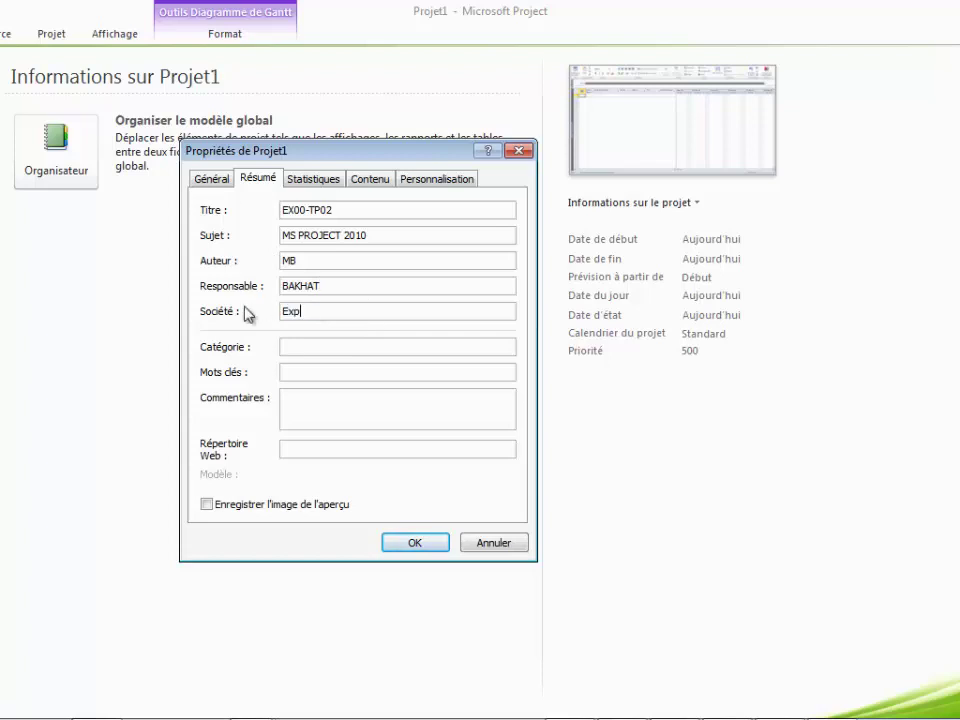
text(ert Building Maroc)
click(434, 547)
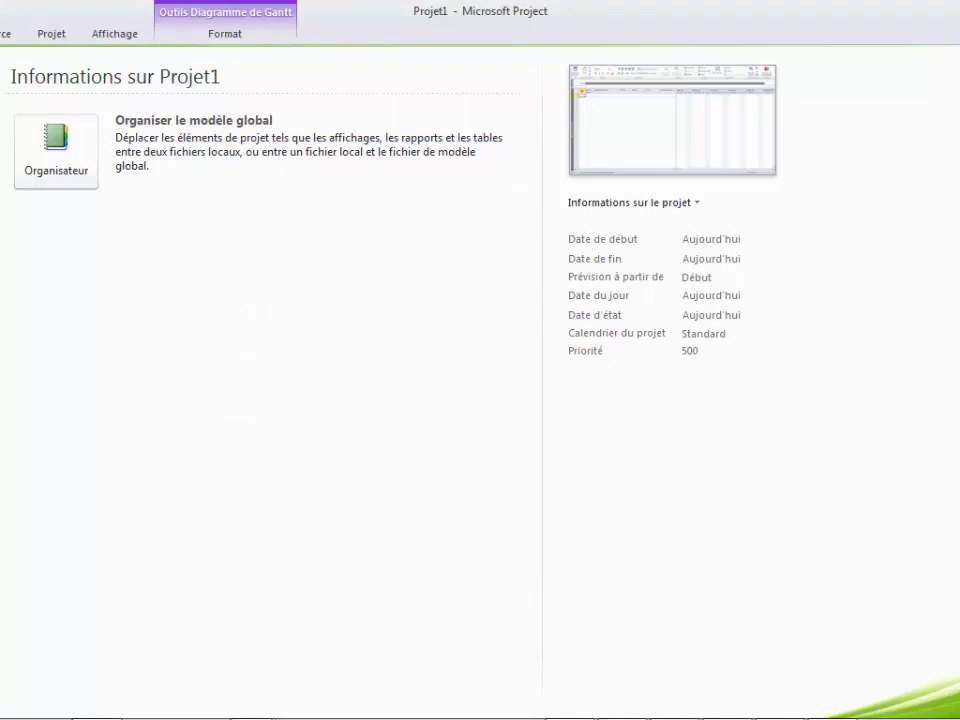
key(Escape)
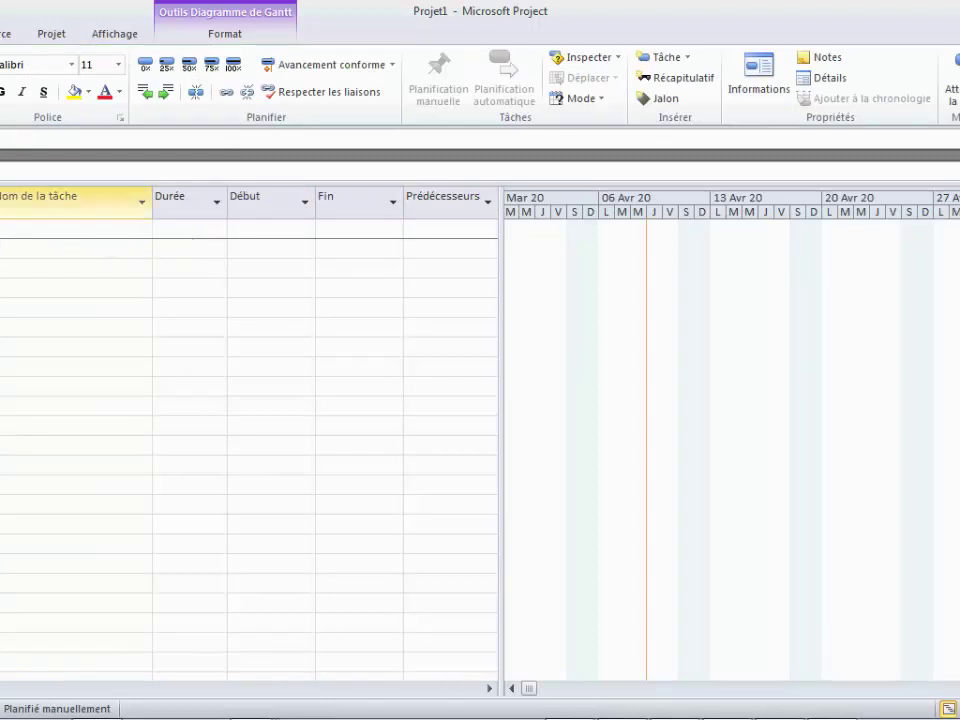
- Enable the display of the project summary task in the advanced options for Projet1
key(alt+f)
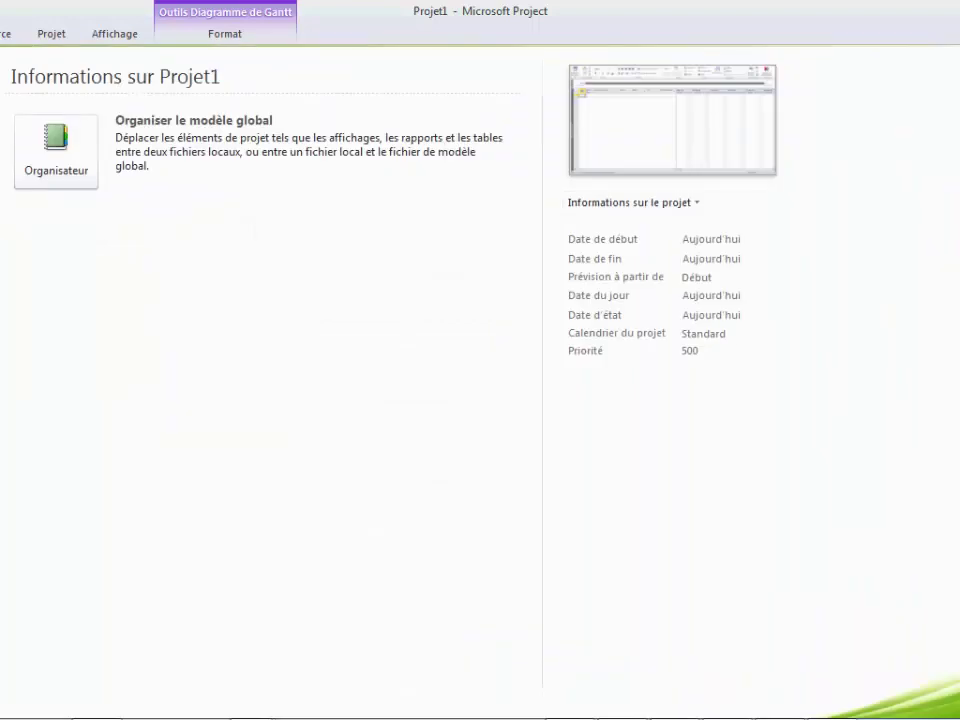
key(t)
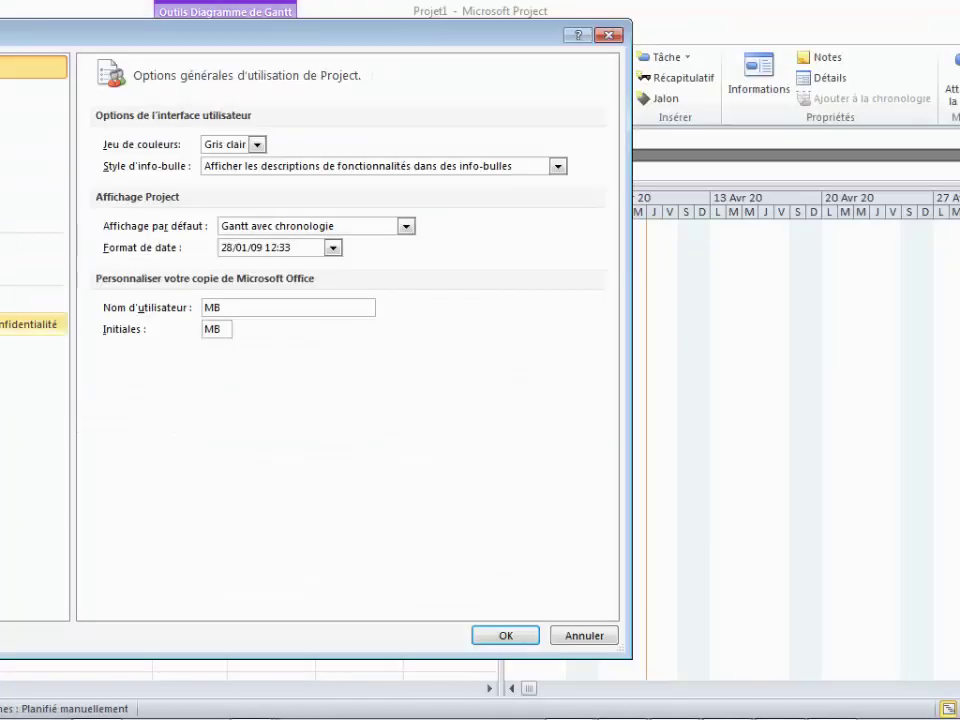
click(35, 219)
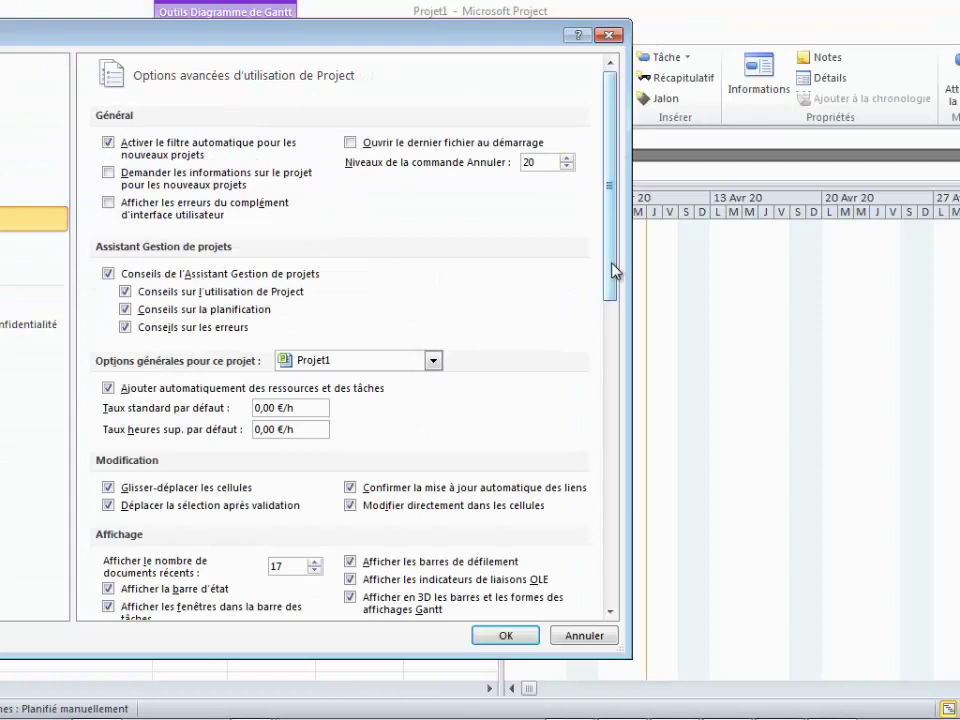
drag(609, 270, 600, 449)
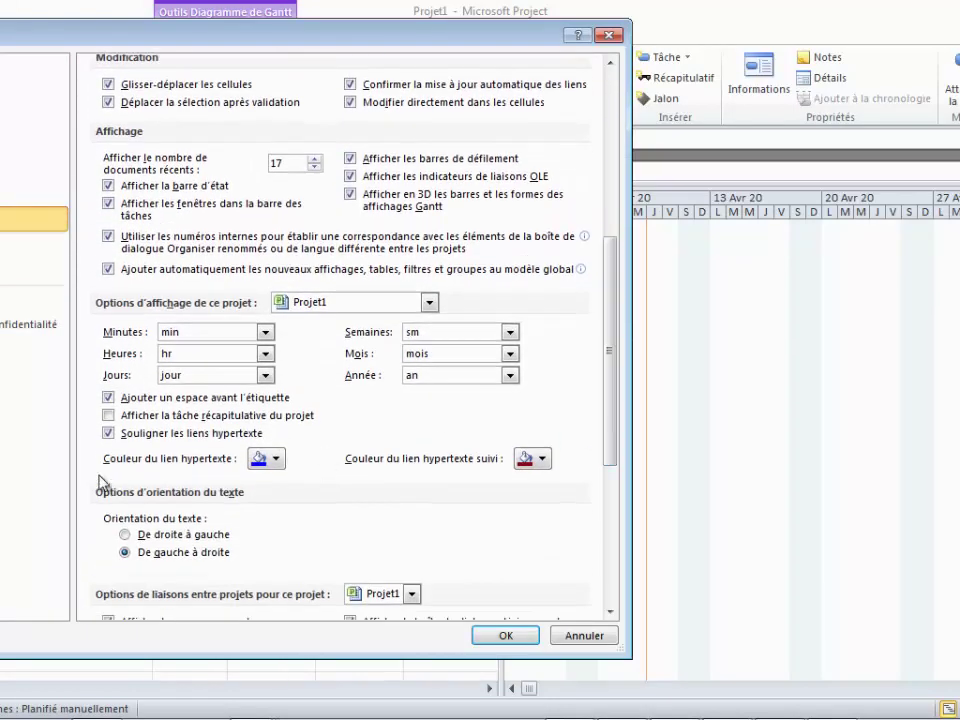
click(108, 415)
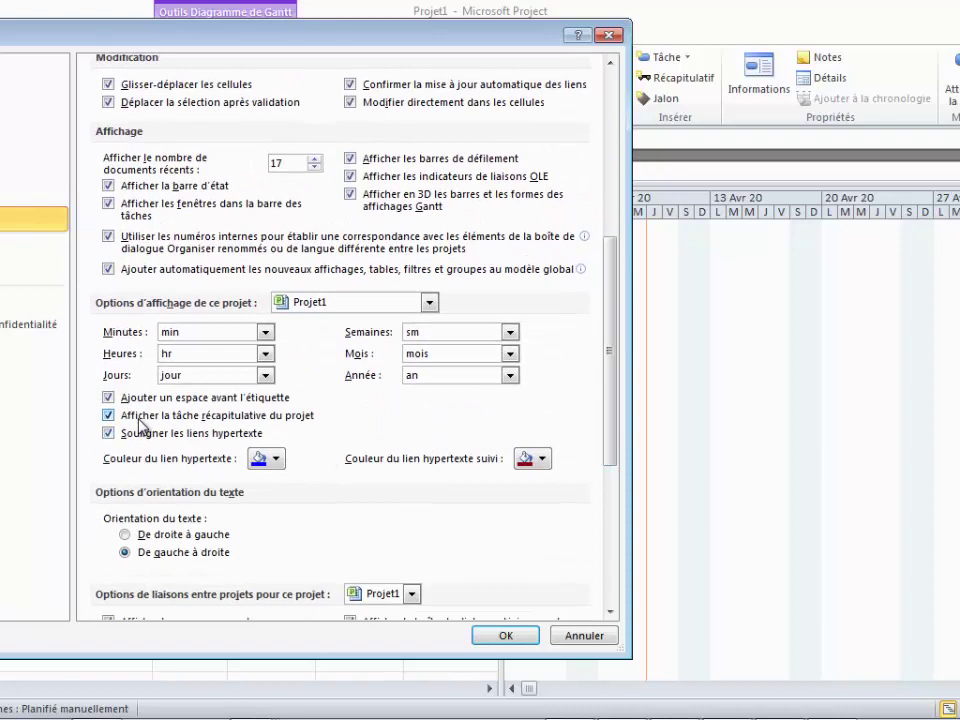
click(495, 638)
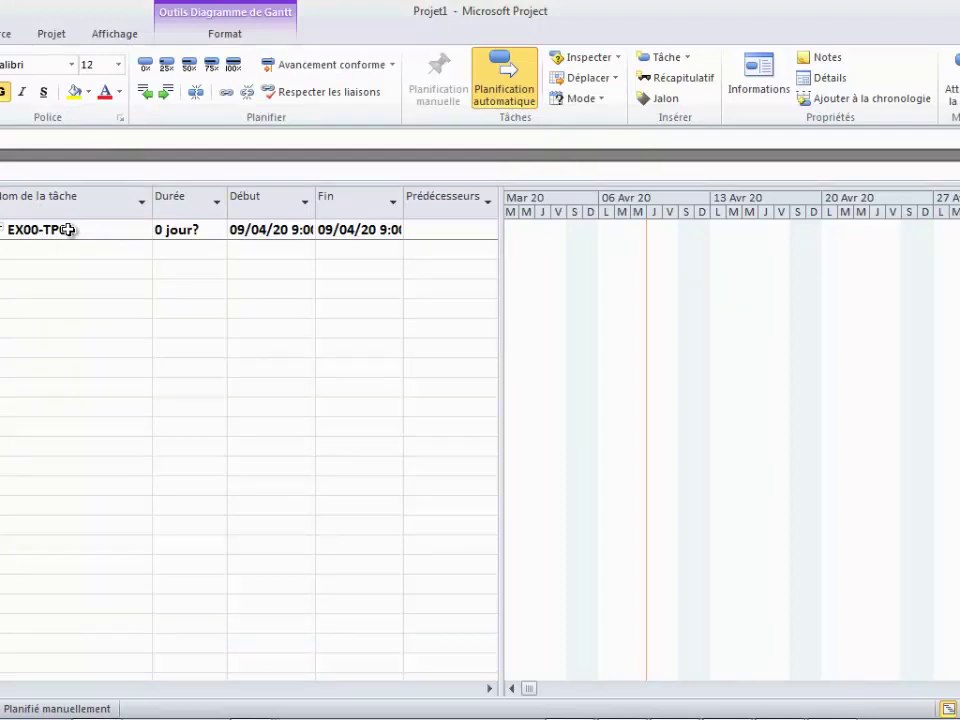
- Turn off showing estimated durations and giving new scheduled tasks estimated durations in the scheduling options for Projet1
click(208, 232)
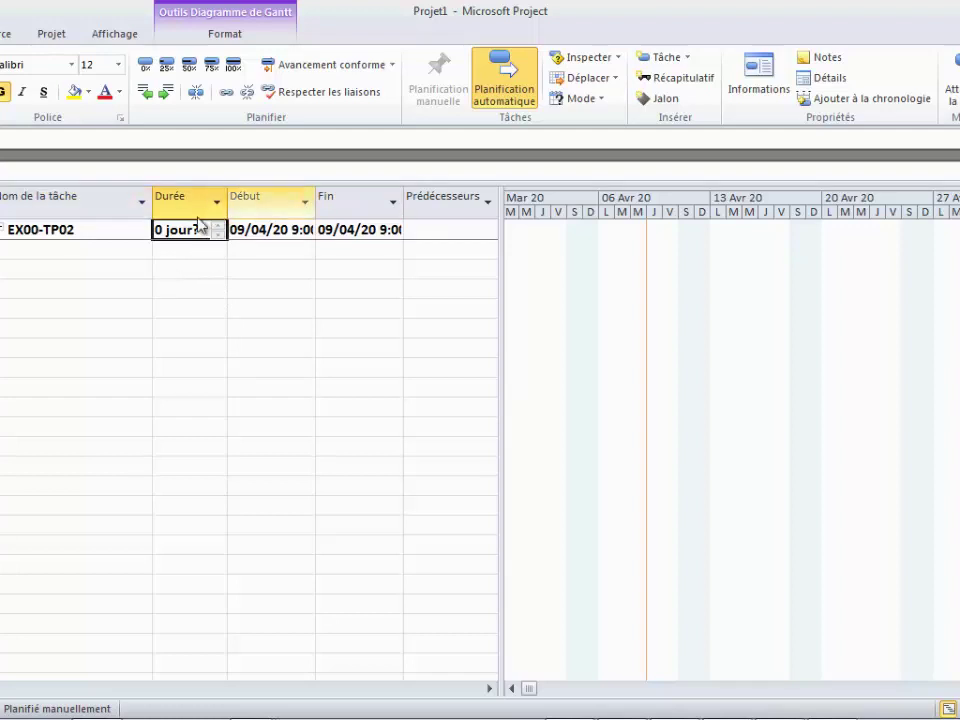
key(alt+f)
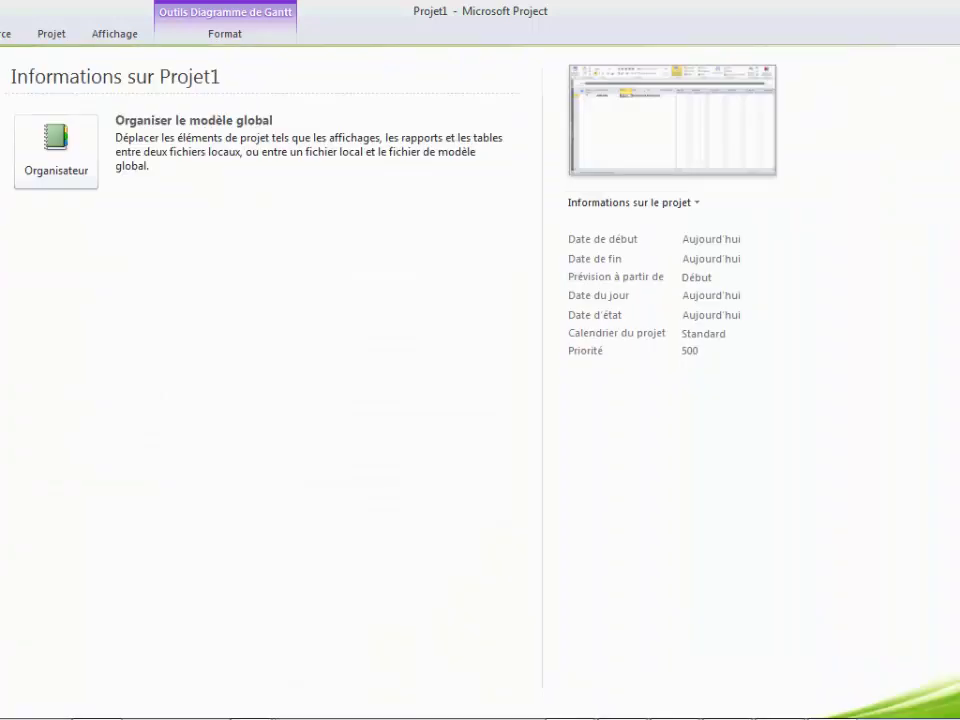
key(t)
click(35, 117)
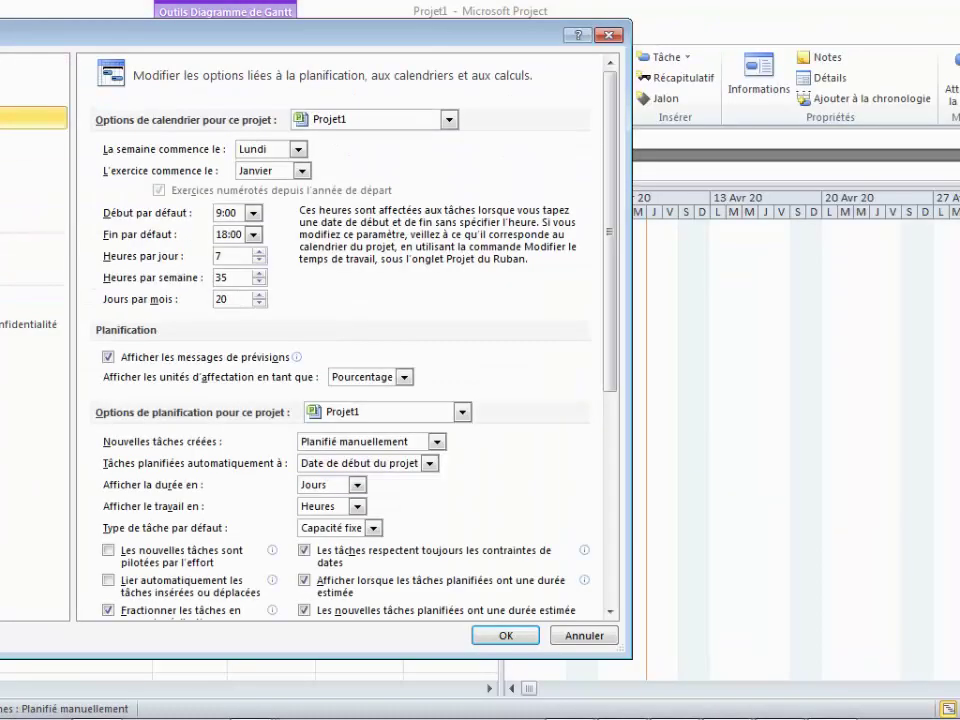
drag(613, 242, 613, 462)
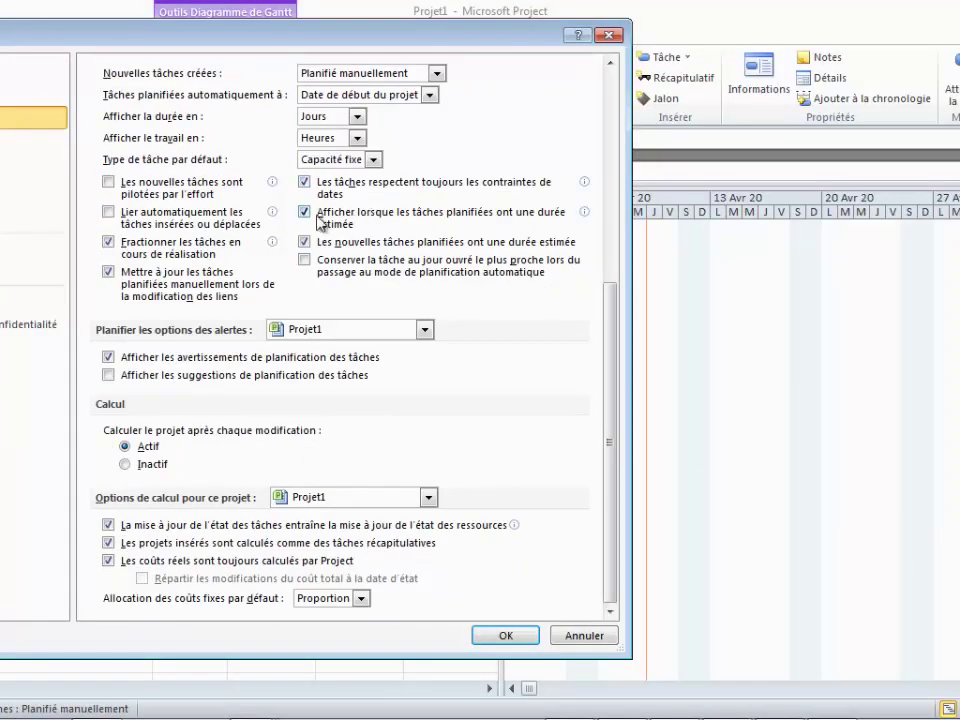
click(305, 212)
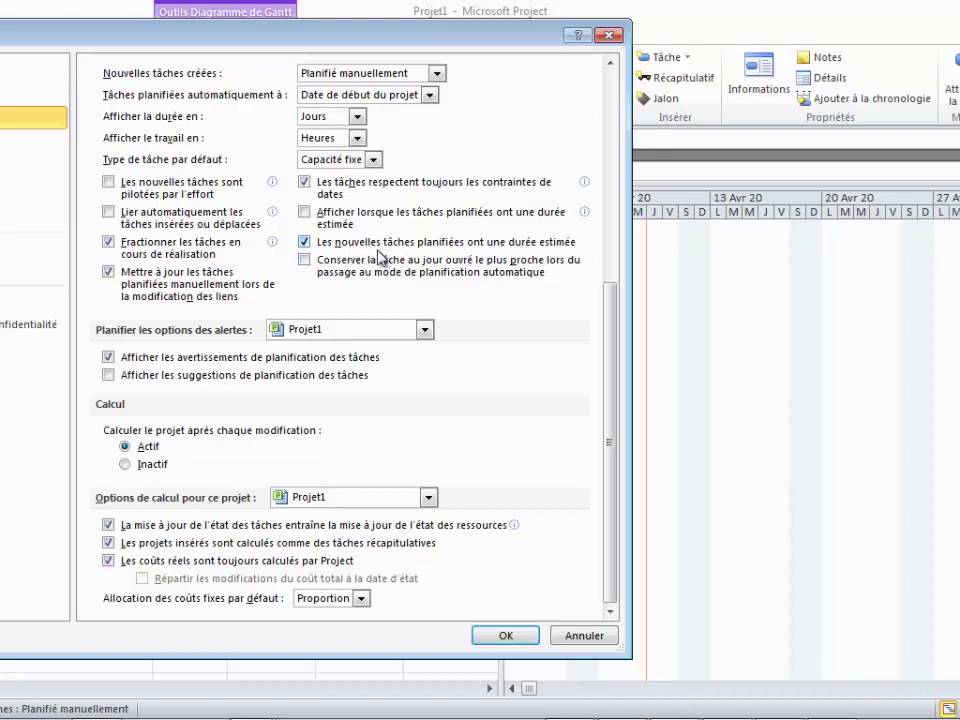
click(305, 243)
click(500, 634)
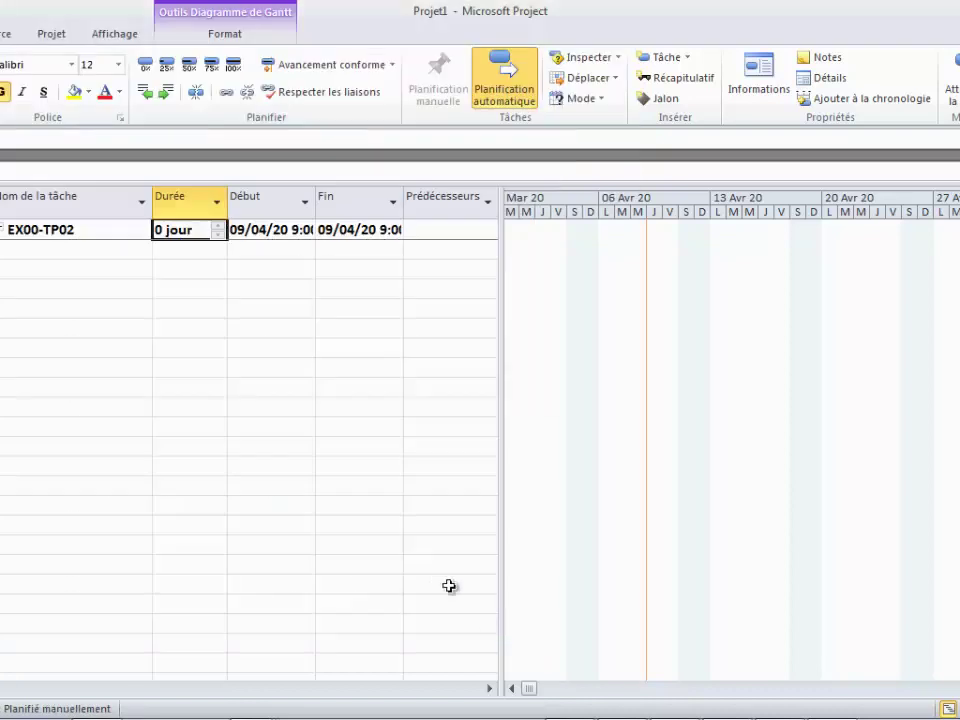
- Widen the Début column of the task table to fit the full start date and time
click(281, 417)
click(90, 236)
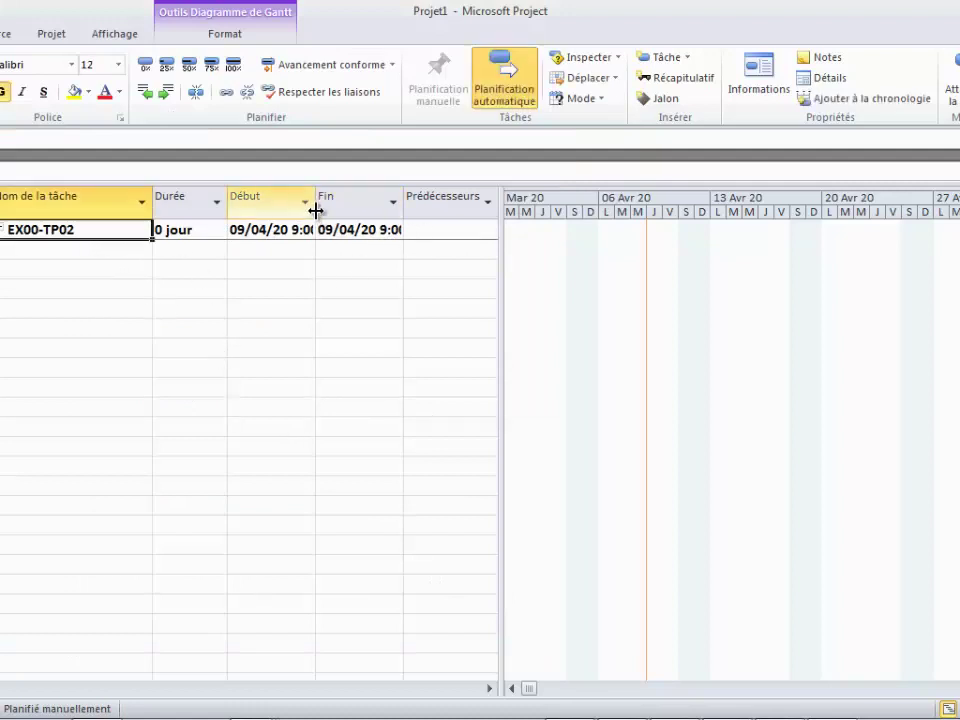
drag(315, 208, 370, 214)
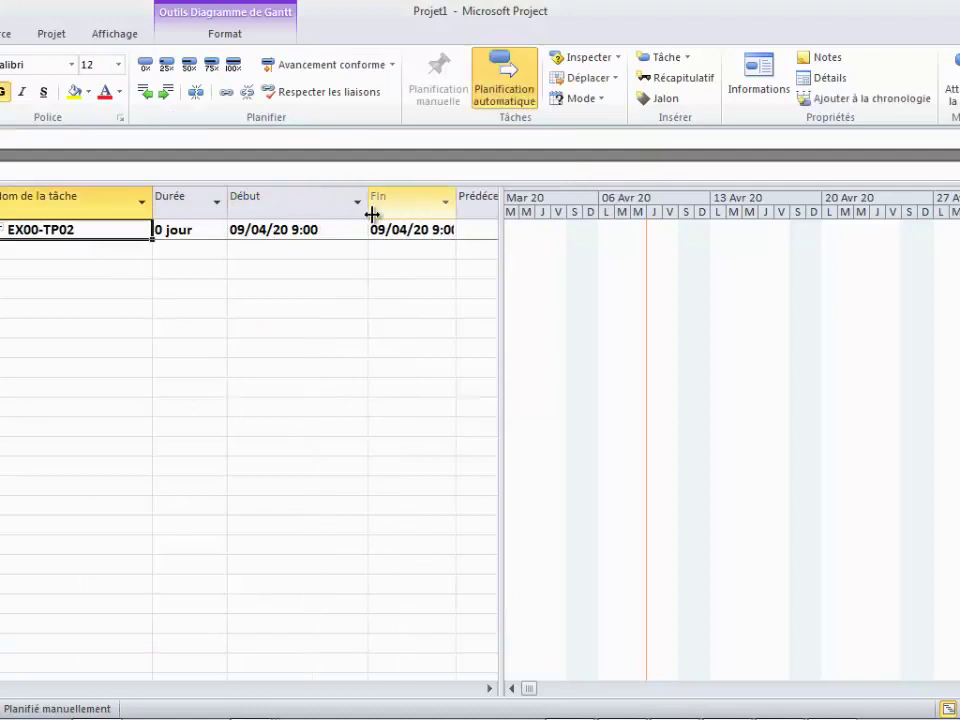
- Set the project's start date to 06/01/15 9:00 in the project information
click(51, 41)
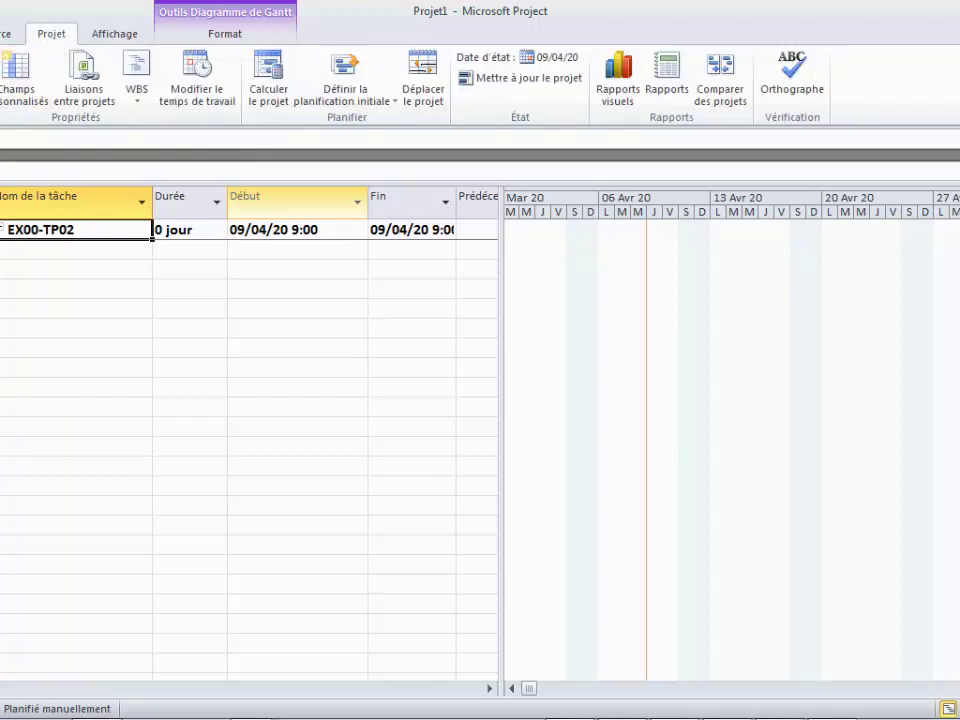
click(1, 80)
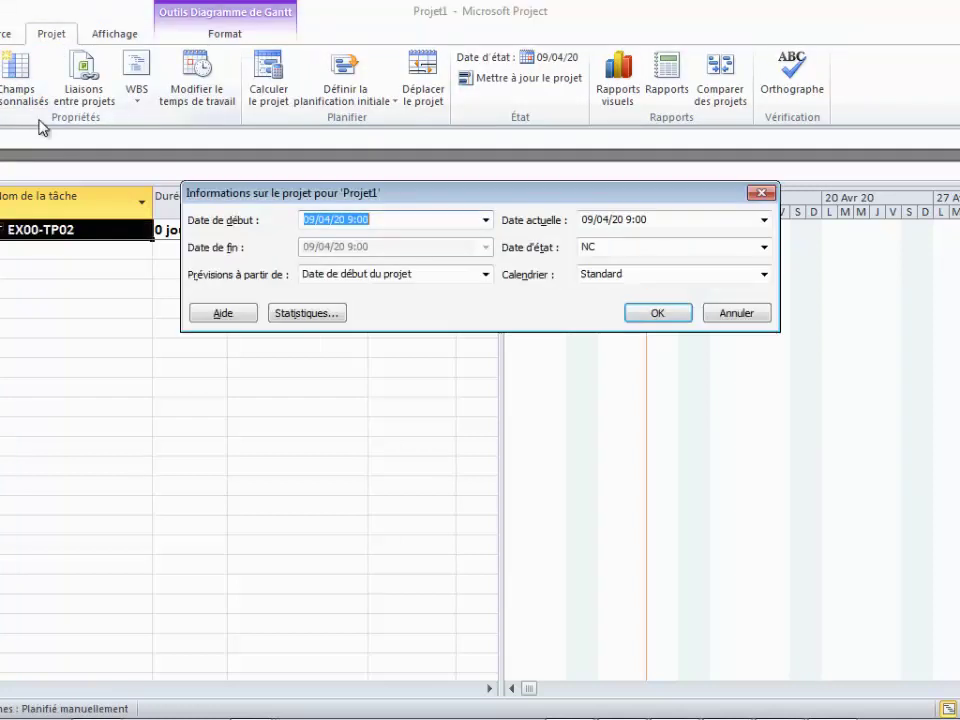
click(316, 222)
key(BackSpace)
text(6)
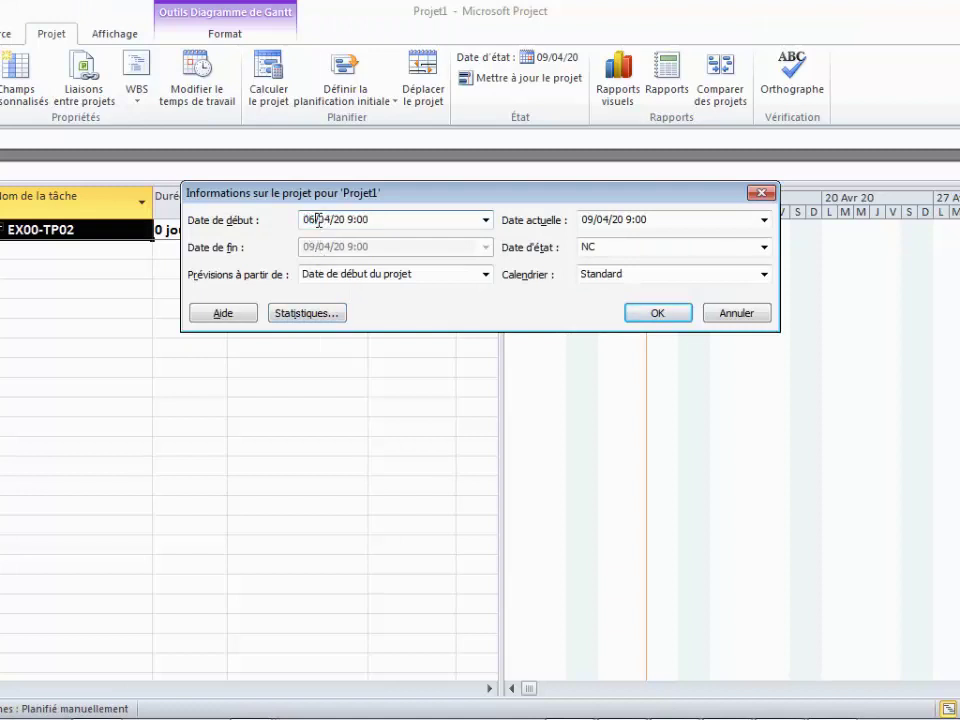
click(328, 220)
key(BackSpace)
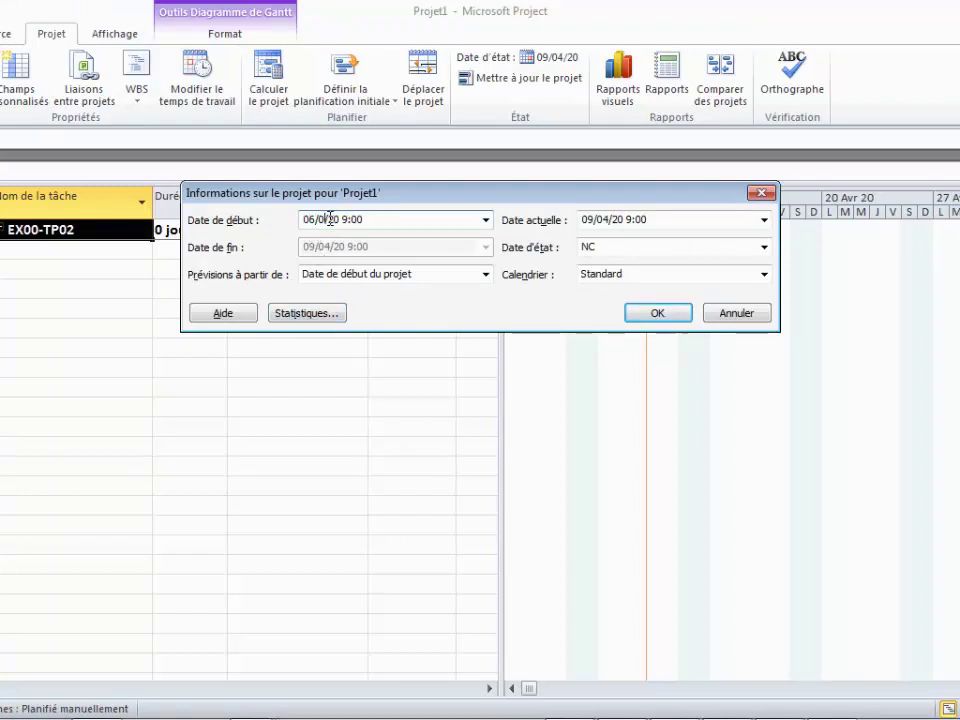
text(1)
key(Right)
key(Right)
key(Right)
text(15)
click(657, 313)
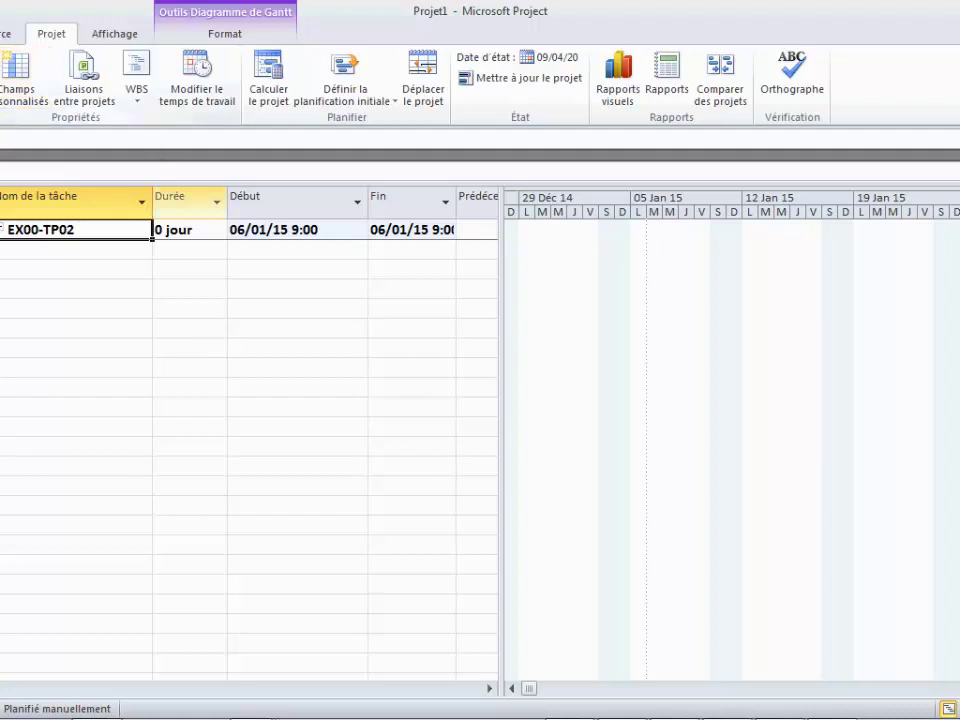
- Assign the MS Project_Maroc calendar to the project in the project information
click(2, 75)
click(764, 275)
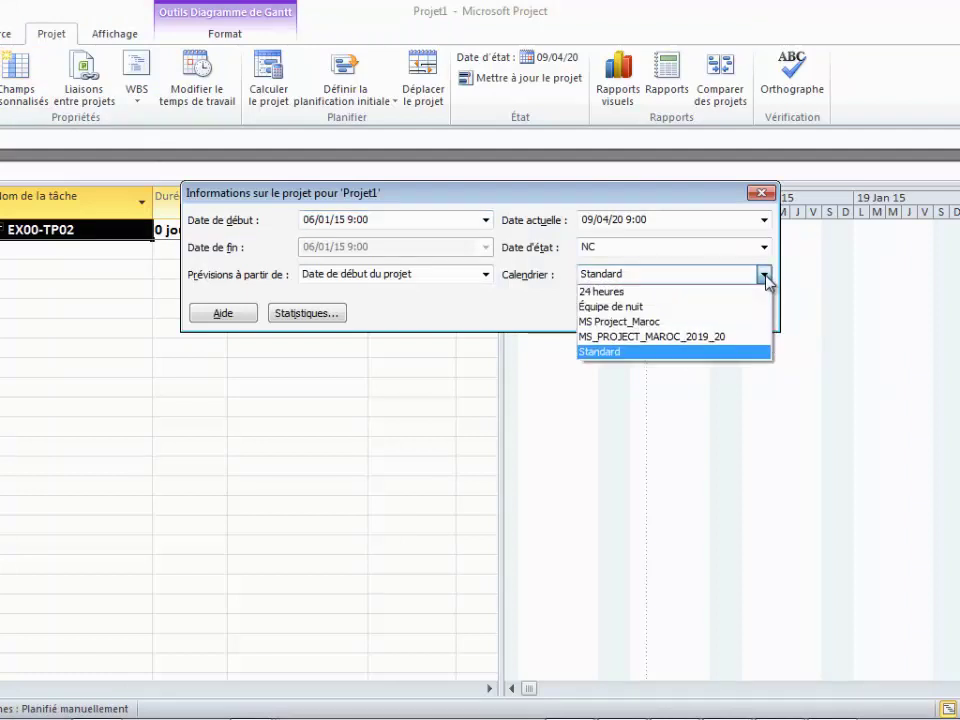
click(622, 322)
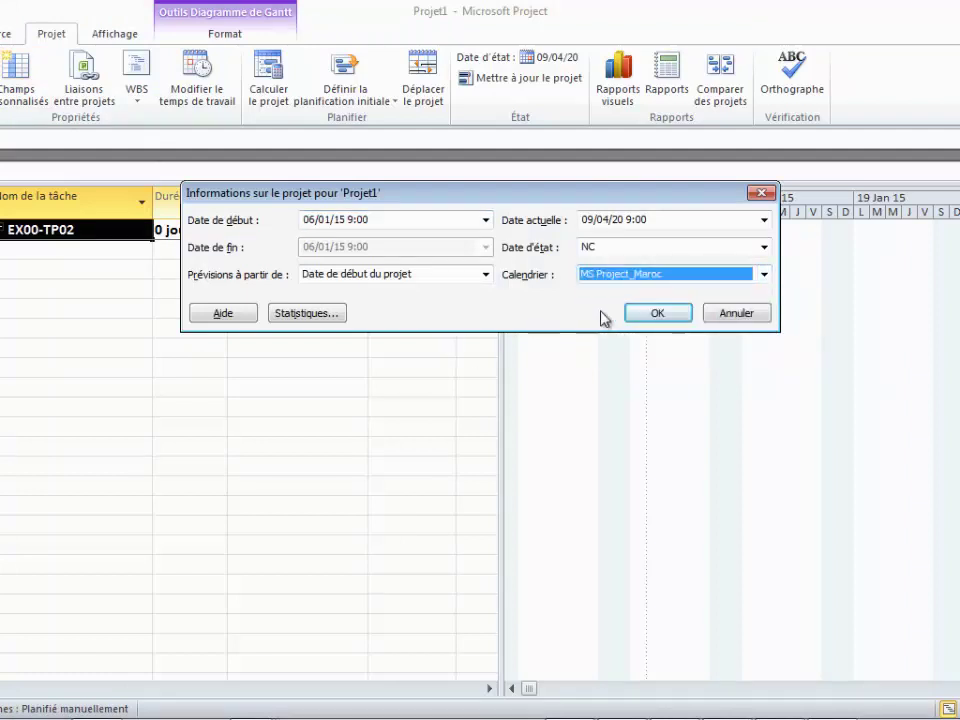
click(646, 318)
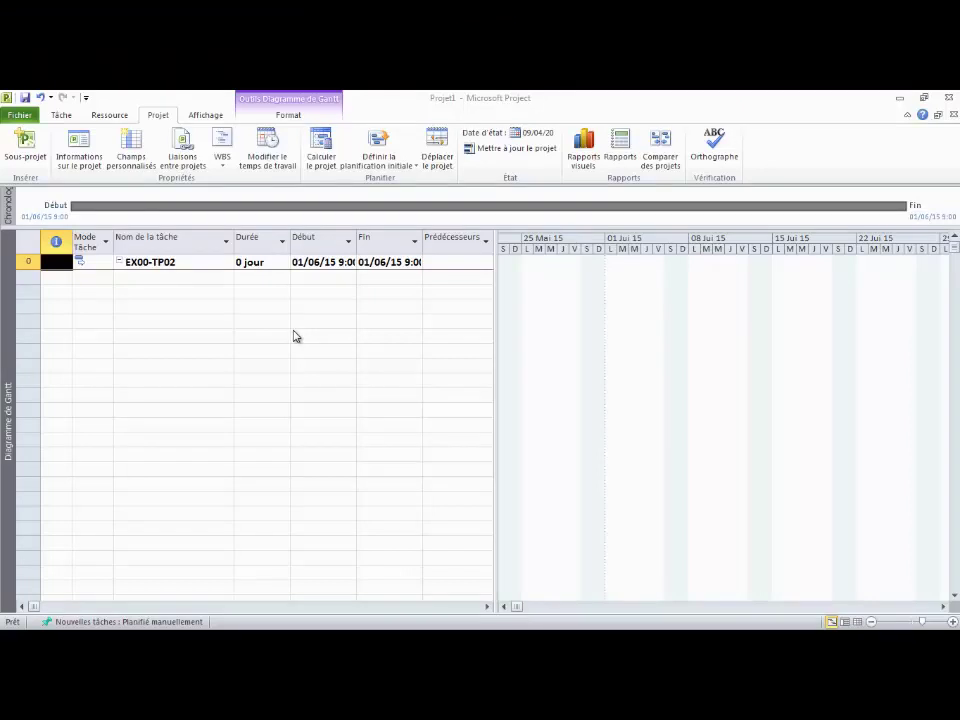
- Review the working hours and exceptions of the MS Project_Maroc project calendar
click(268, 151)
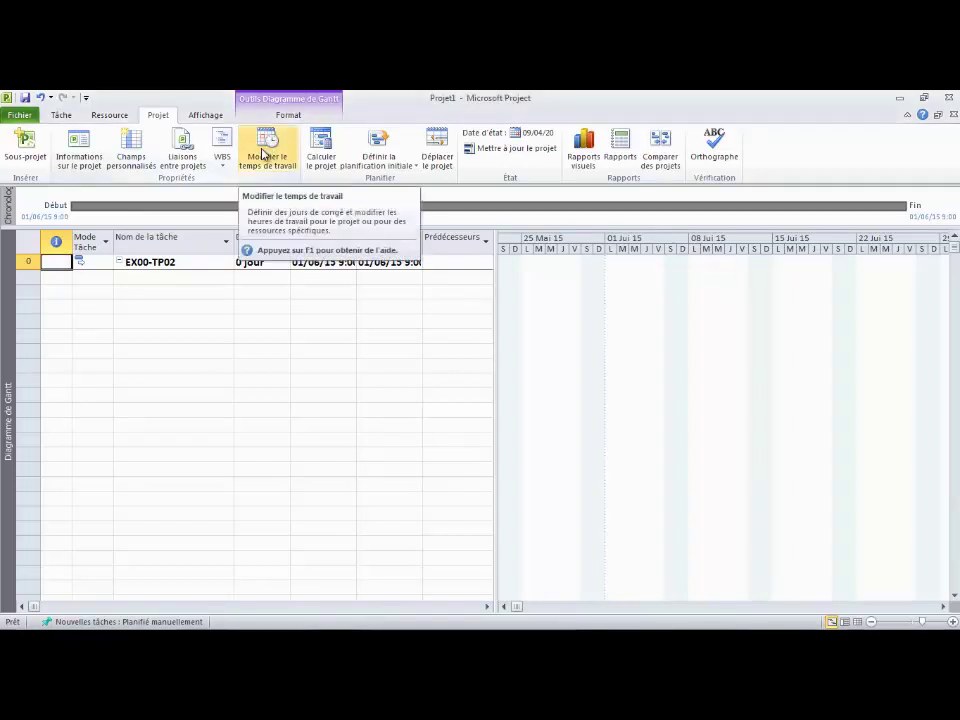
click(264, 148)
drag(448, 163, 377, 162)
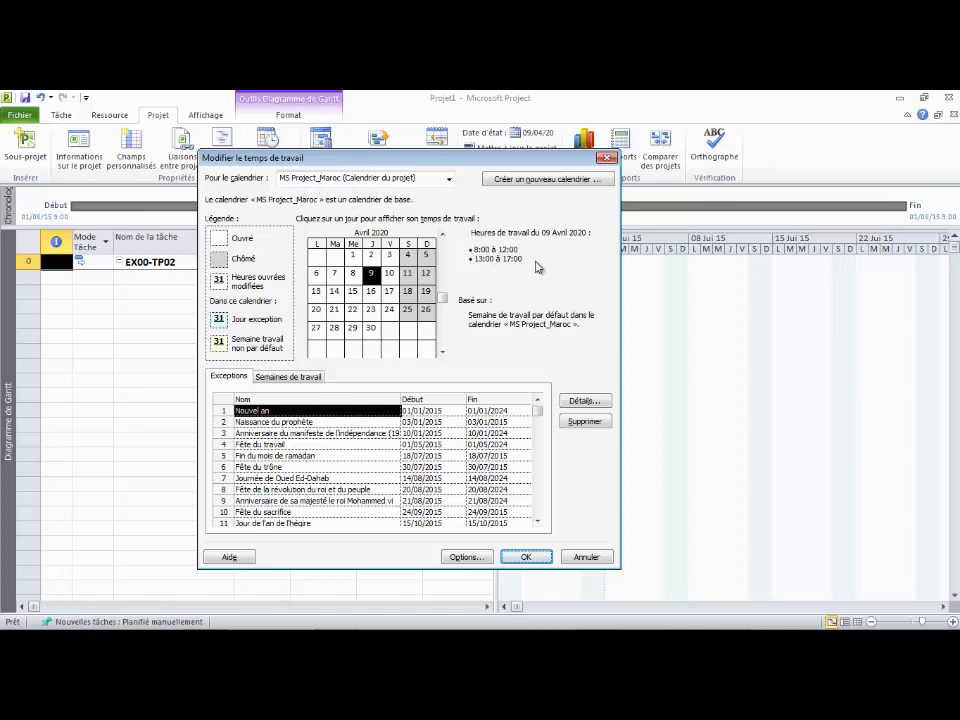
click(525, 558)
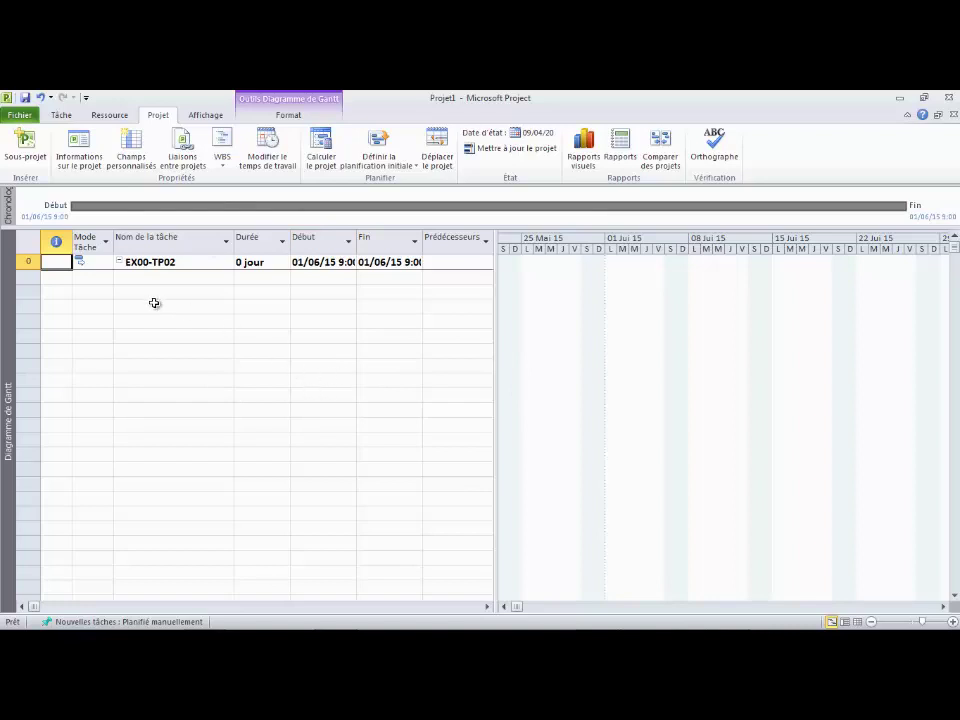
- Set the default start time to 8:00 and the default end time to 17:00 in the scheduling options for Projet1
click(18, 116)
click(44, 386)
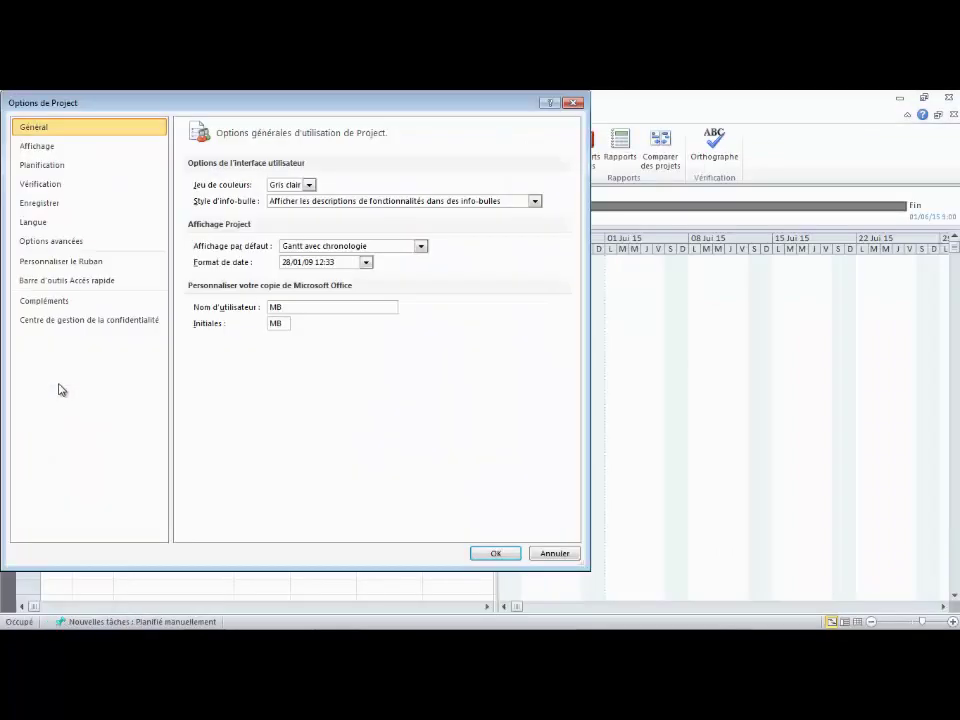
click(60, 165)
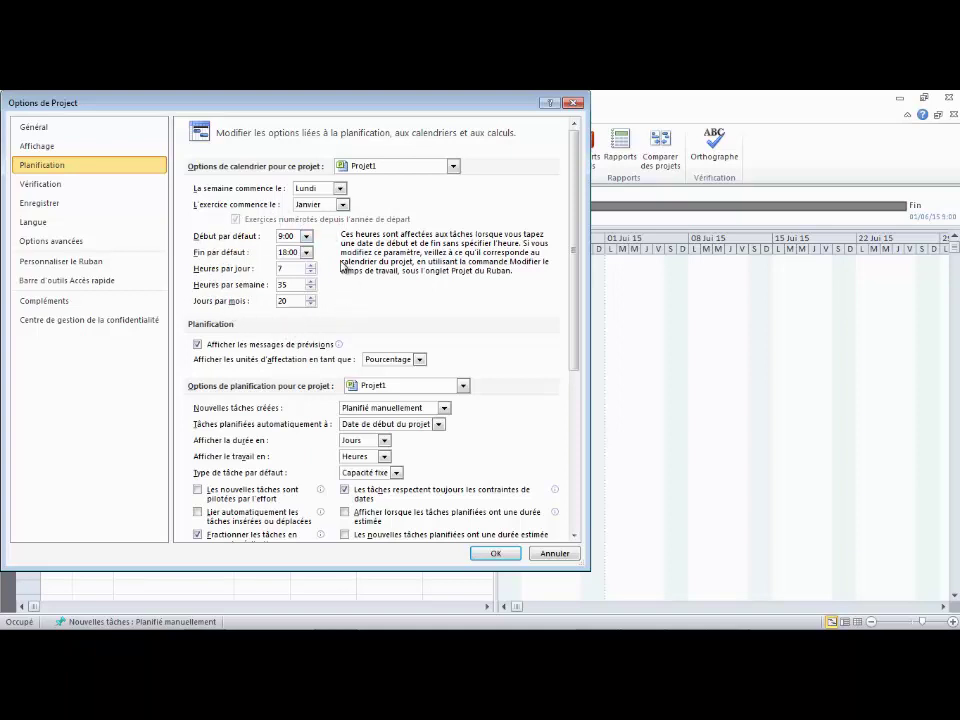
click(306, 237)
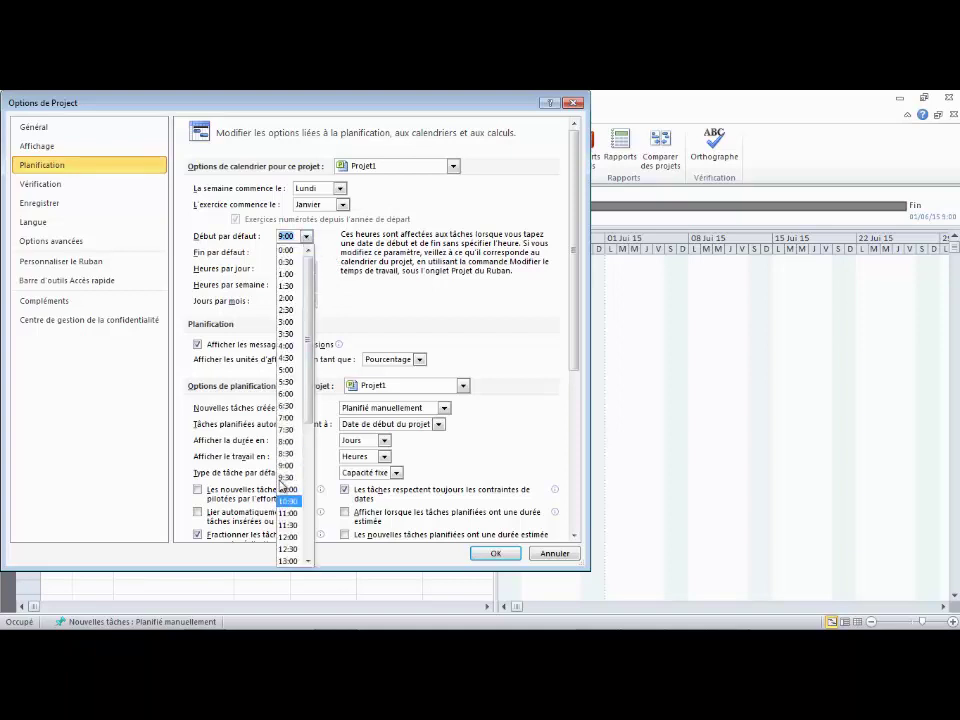
click(286, 441)
click(306, 253)
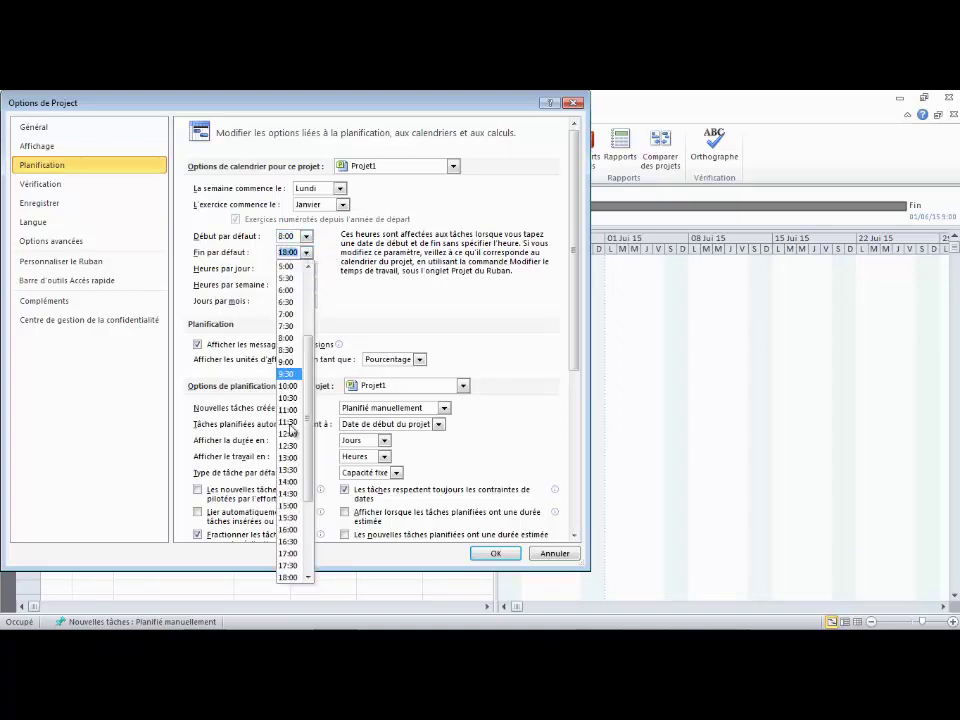
scroll(287, 561, down, 2)
click(287, 553)
- Set the hours per day to 8, edit the hours per week, and apply the scheduling options
click(310, 266)
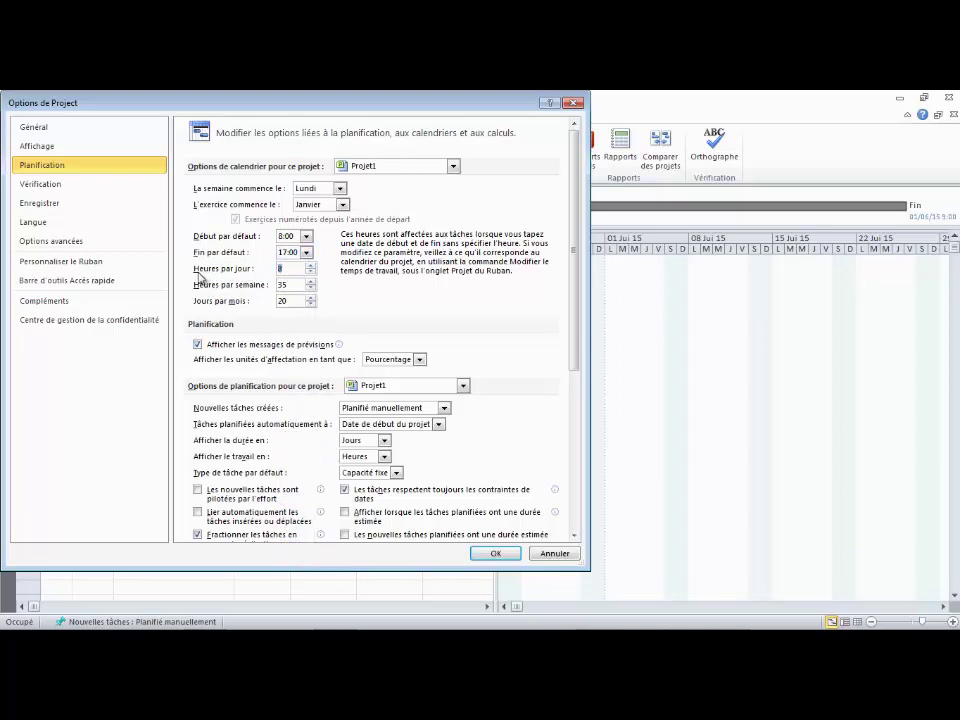
click(295, 285)
drag(295, 285, 268, 287)
click(493, 553)
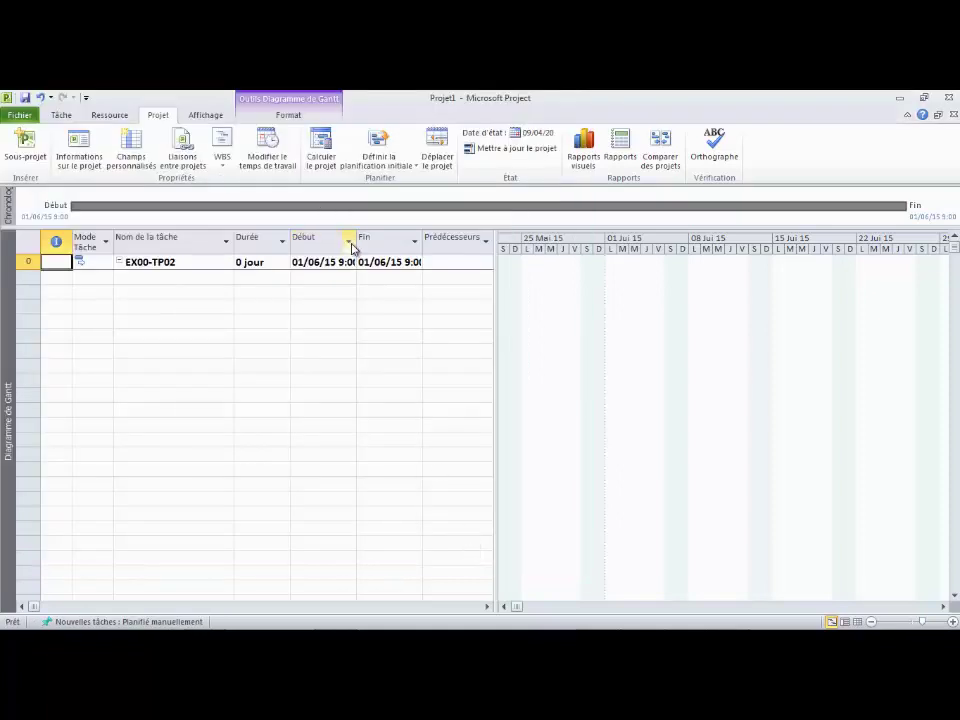
- Widen the Début column to fit the full date and time, and set the project's start date to 01/06/15 8:00
drag(352, 244, 377, 245)
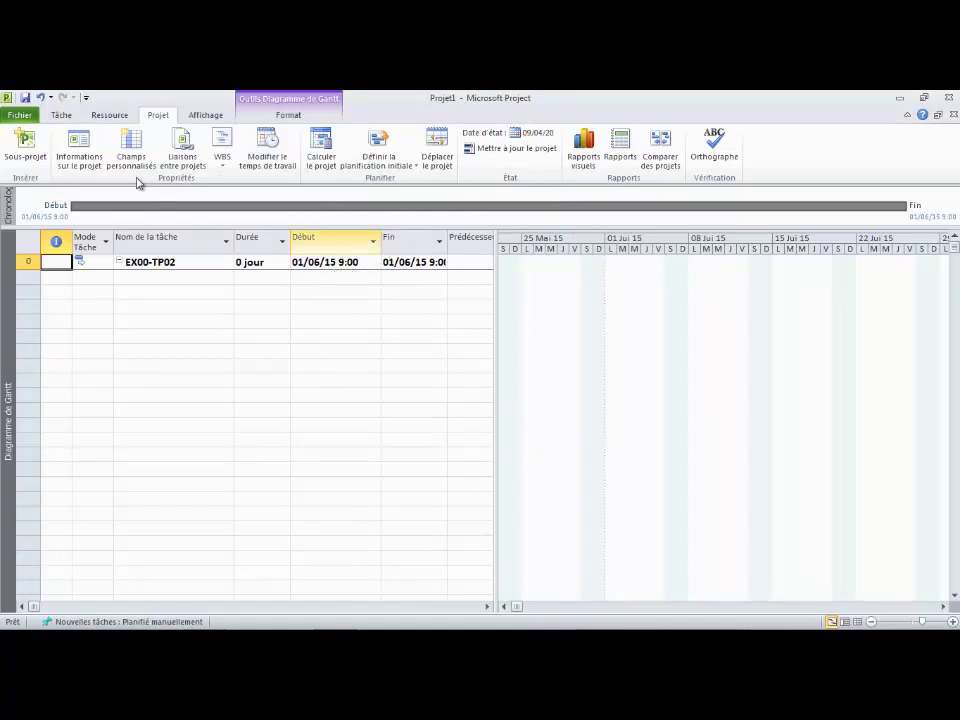
click(72, 155)
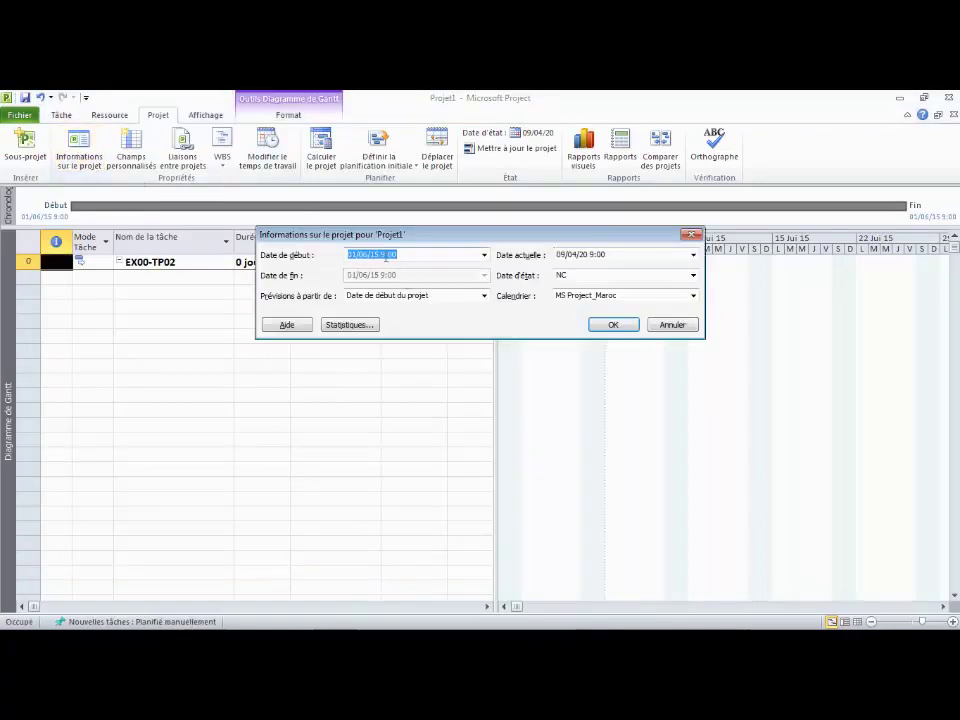
click(382, 254)
text(8)
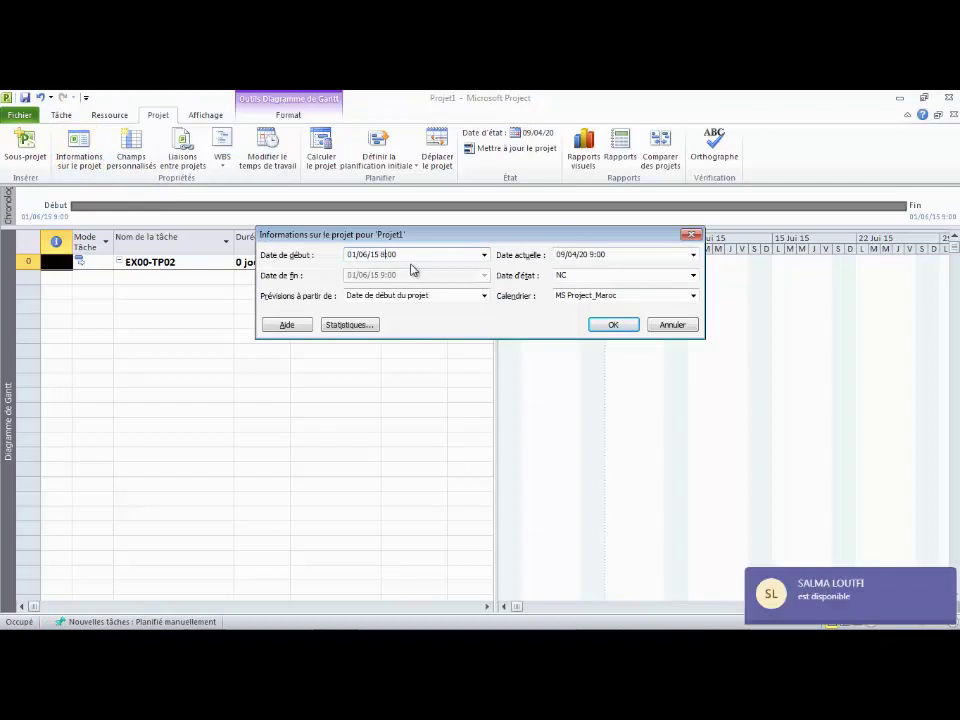
click(620, 325)
mouse_move(821, 583)
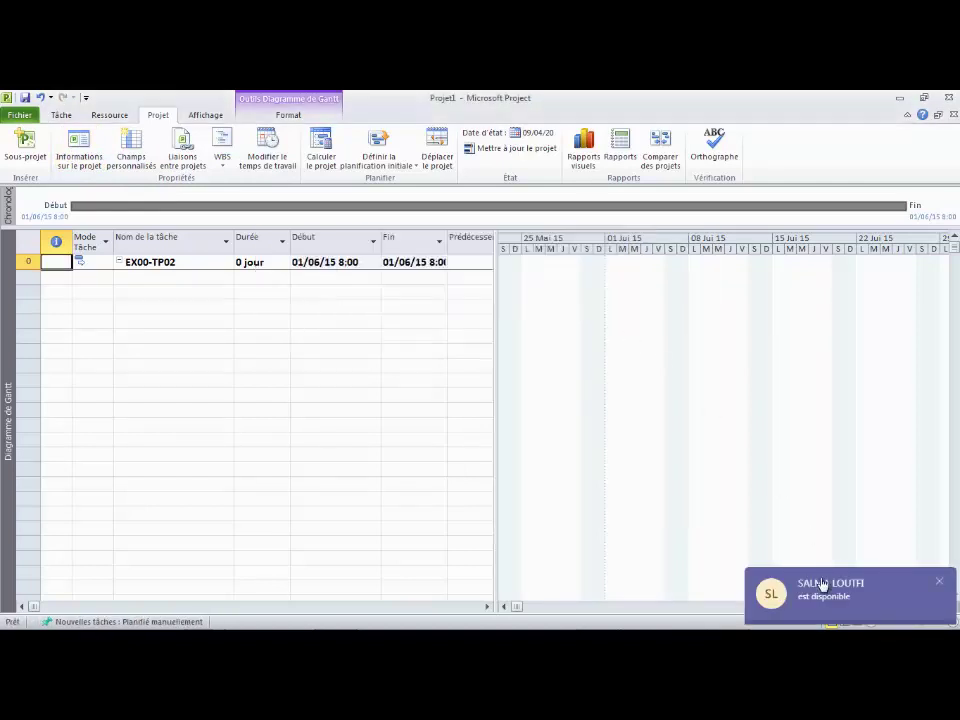
click(939, 581)
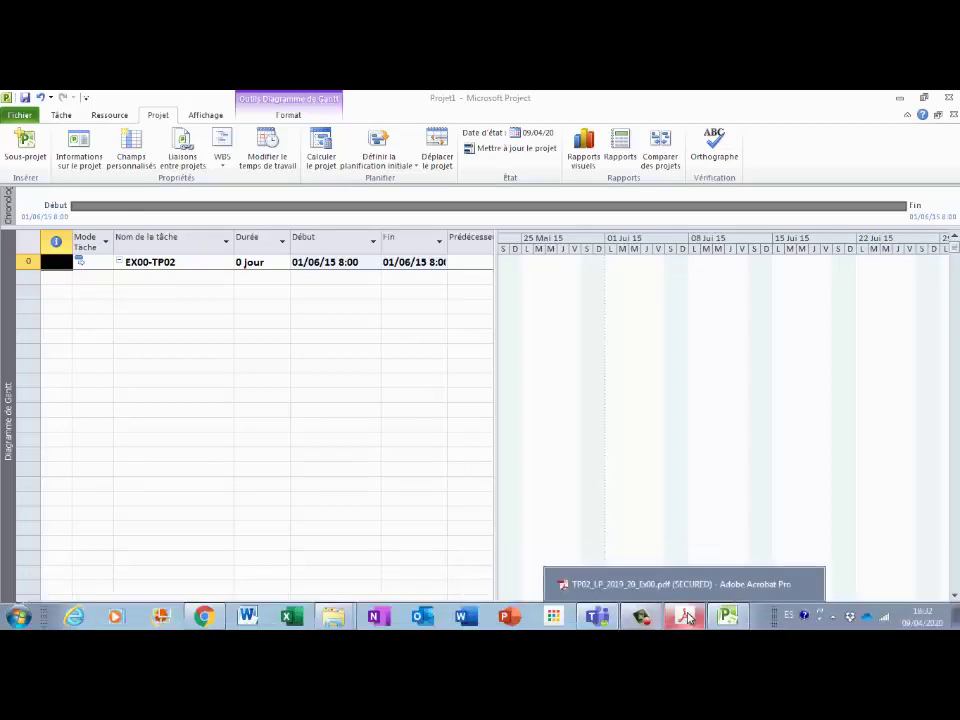
- Consult the task table in TP02_LP_2019_20_Ex00.pdf and add tasks A, B, C and D below the EX00-TP02 summary task
click(687, 617)
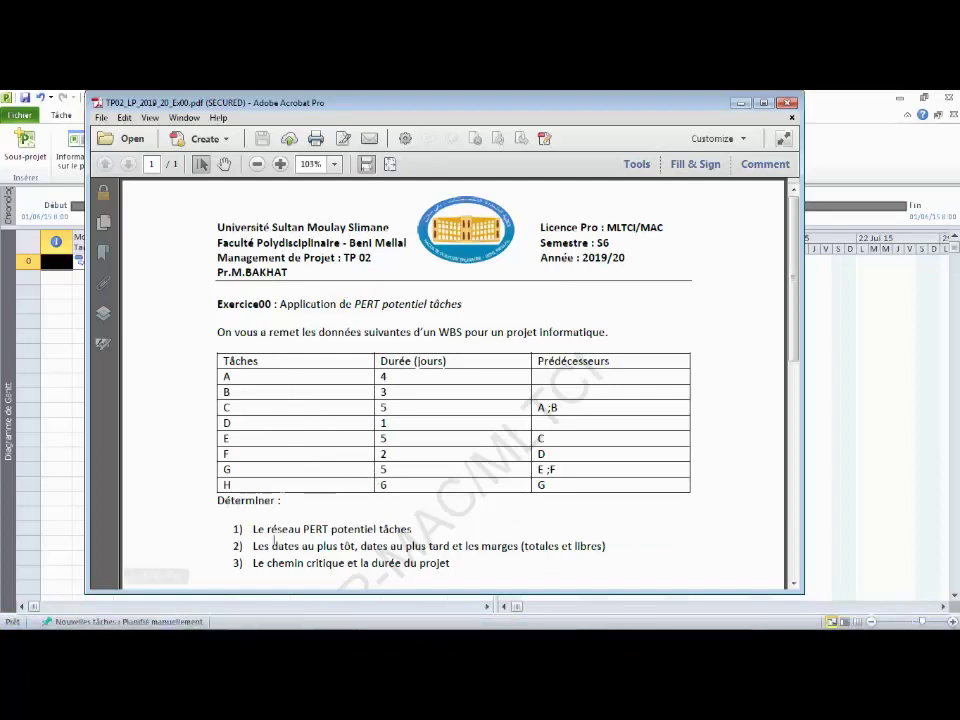
click(738, 104)
click(183, 276)
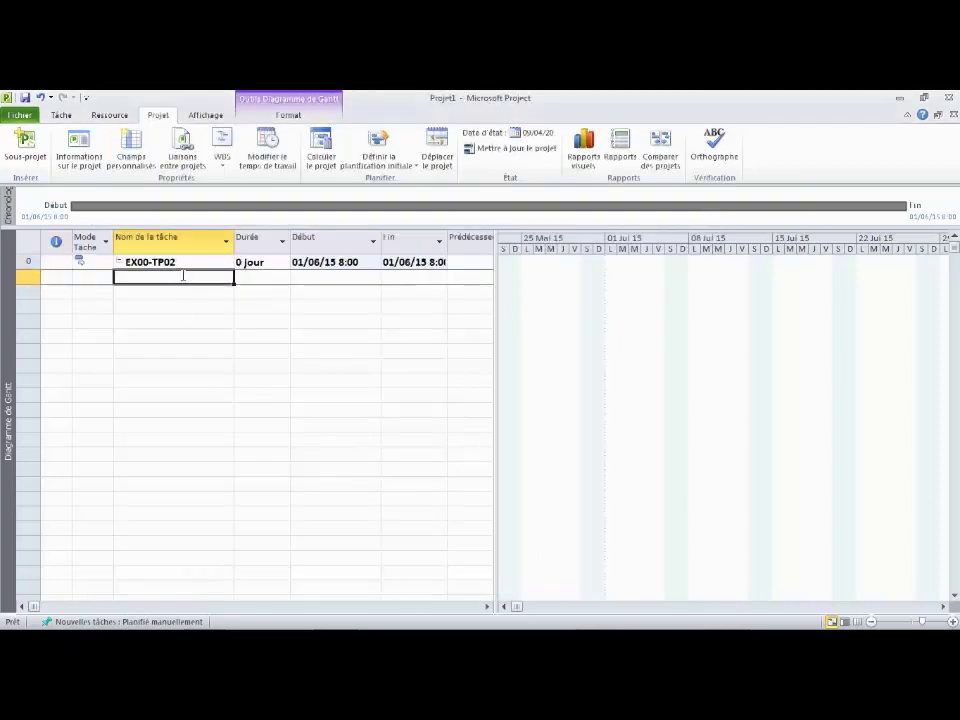
text(A)
key(Return)
text(B)
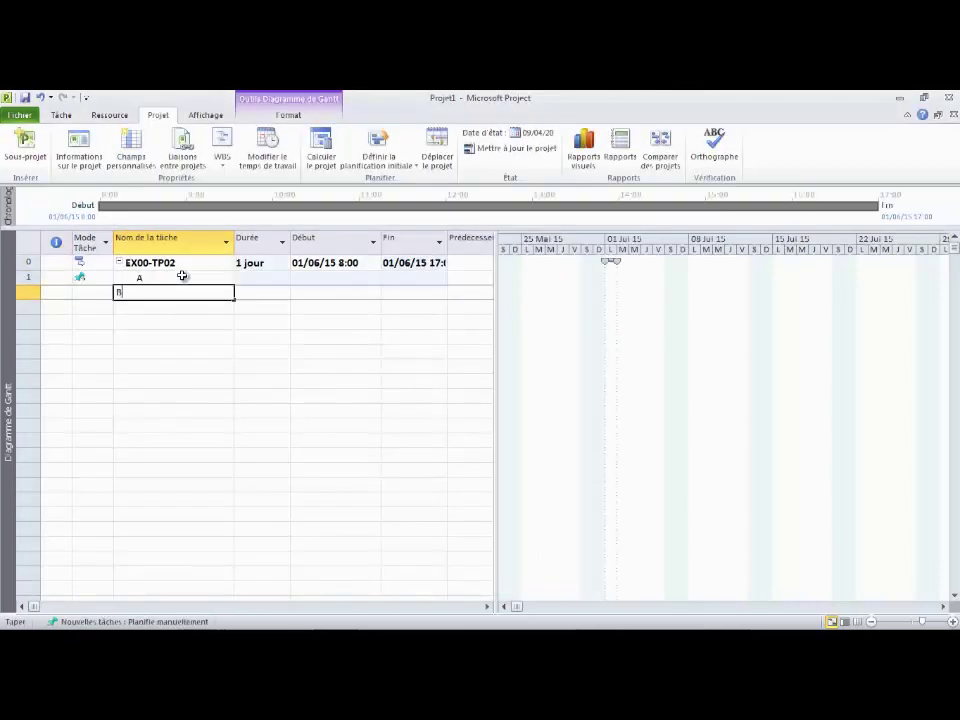
key(Return)
text(C)
key(Return)
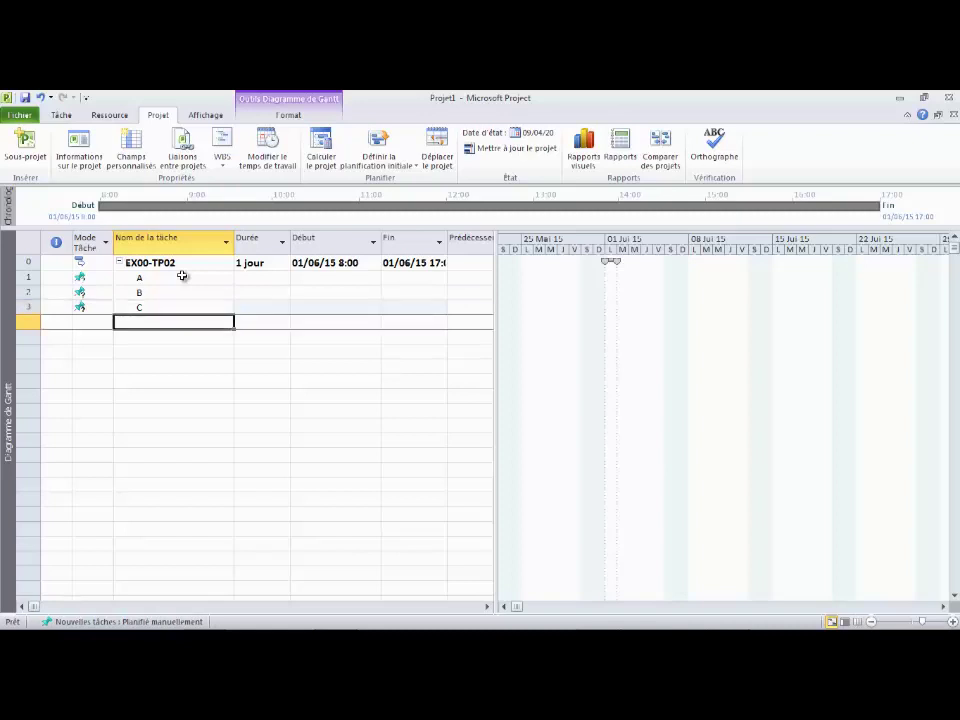
text(D)
key(Return)
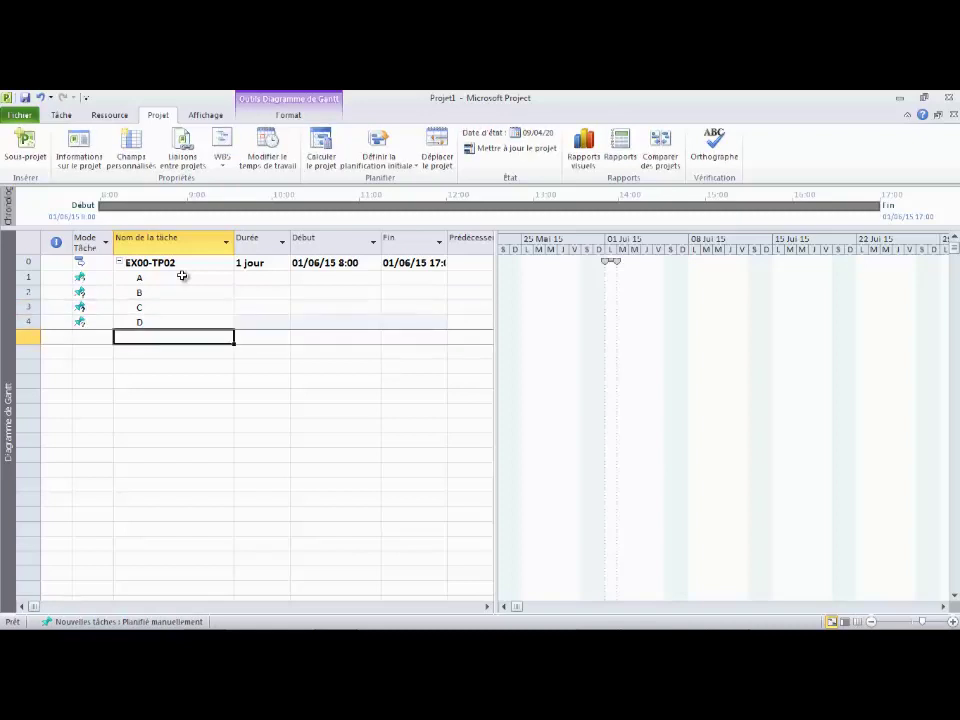
- Add four more tasks below task D, named EX00-TP02, F, G and H
text(EX00-TP02)
key(Return)
text(F)
key(Return)
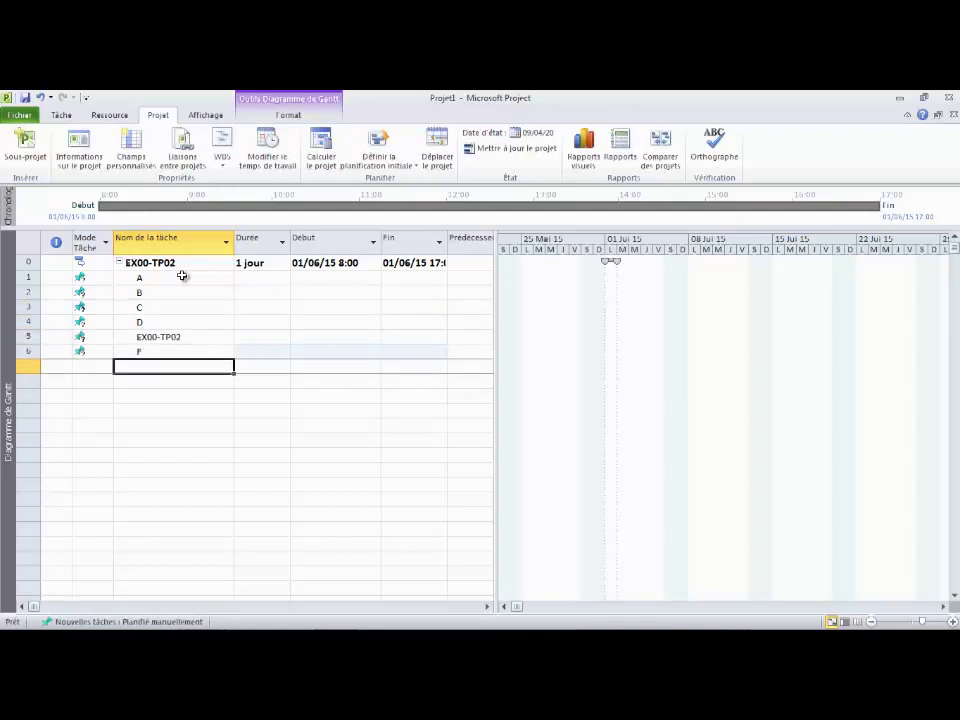
text(G)
key(Return)
text(H)
key(Return)
- Rename task 5, between tasks D and F, as E
key(Up)
key(Up)
key(Up)
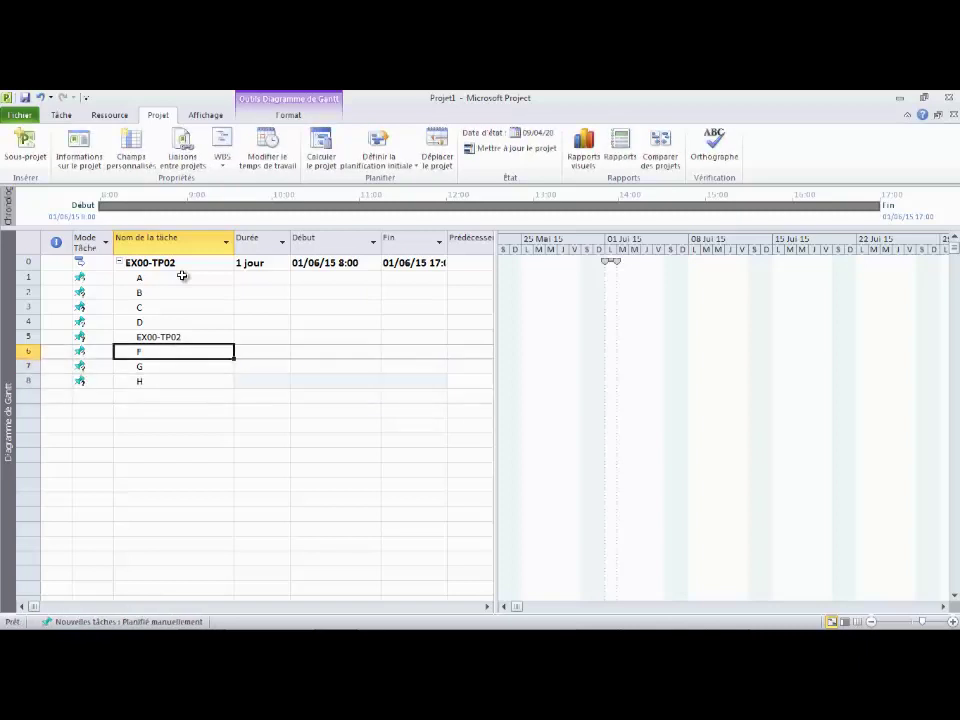
key(Up)
key(F2)
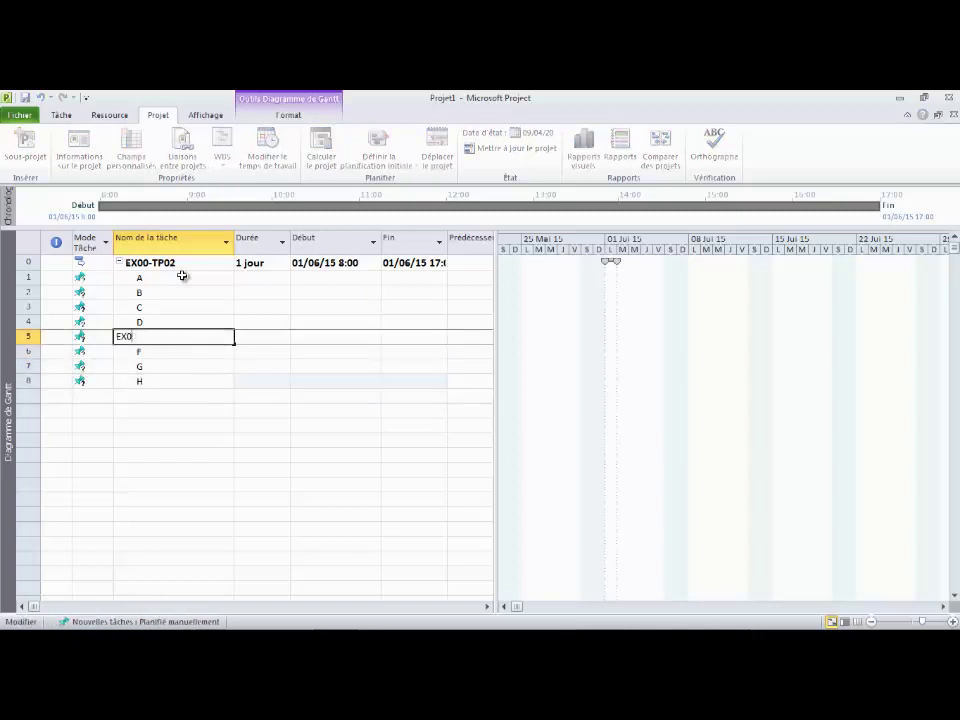
key(BackSpace)
key(BackSpace)
key(Return)
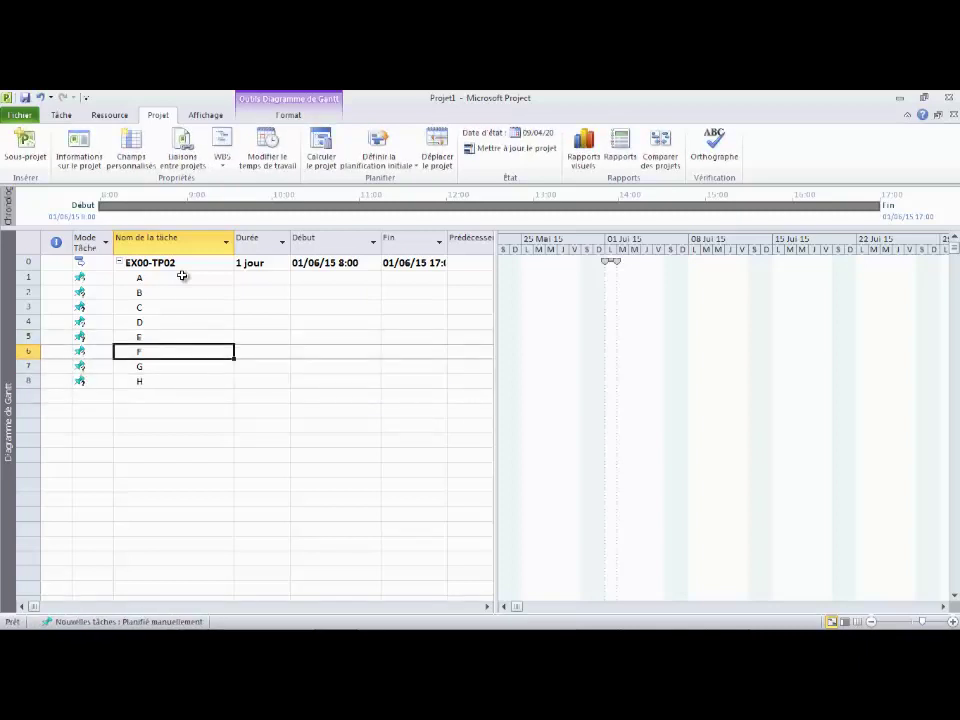
- Check the exercise PDF and set the durations of tasks A, B, C and D to 4, 3, 5 and 1 days
click(257, 279)
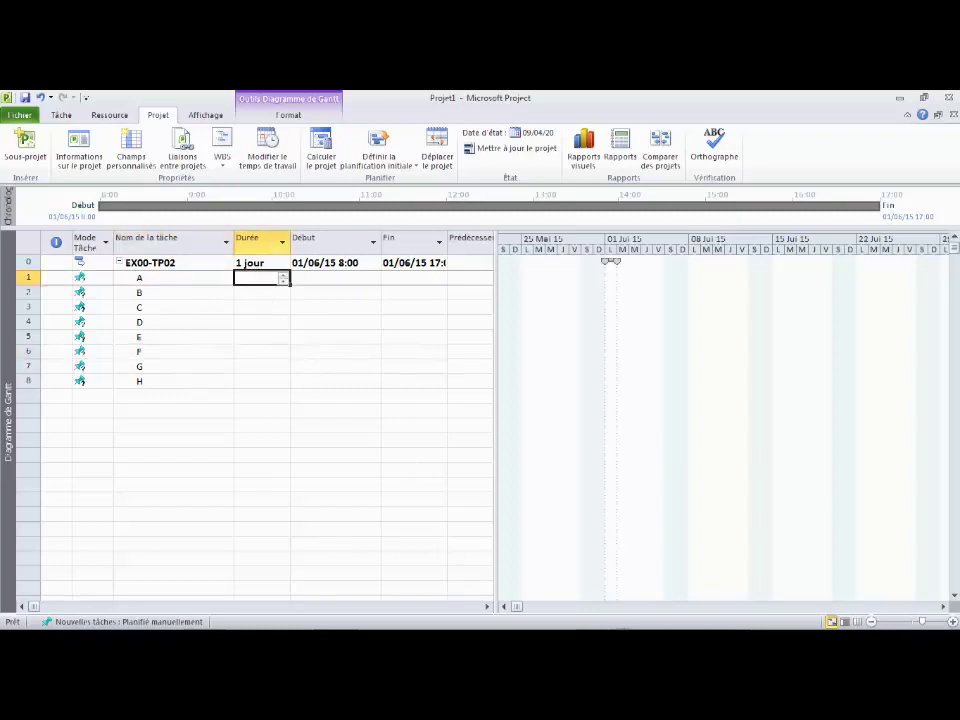
mouse_move(738, 620)
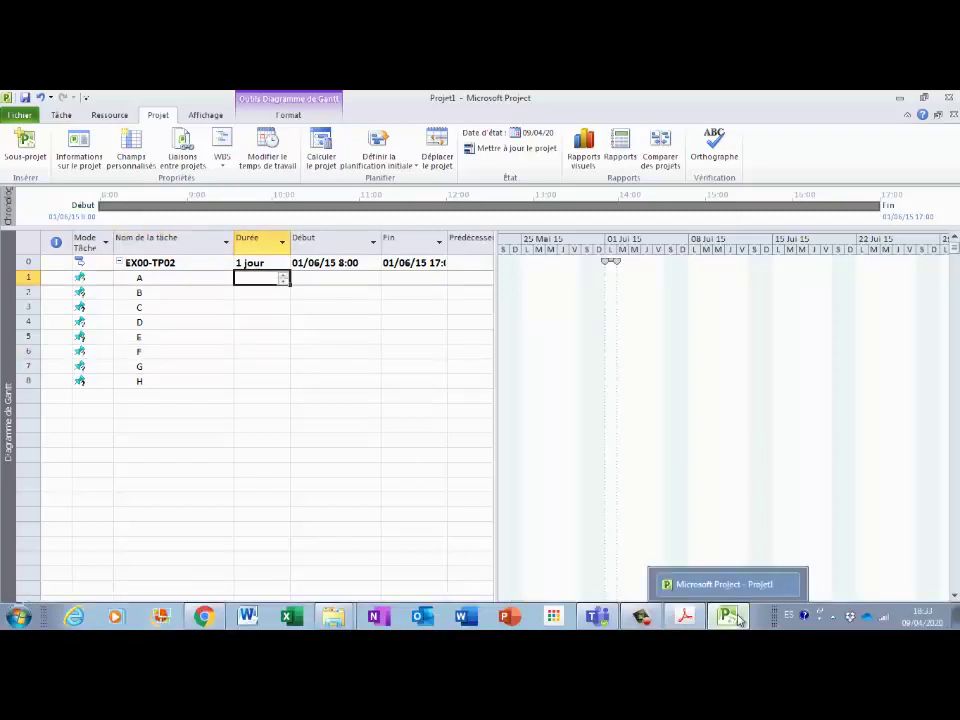
click(685, 616)
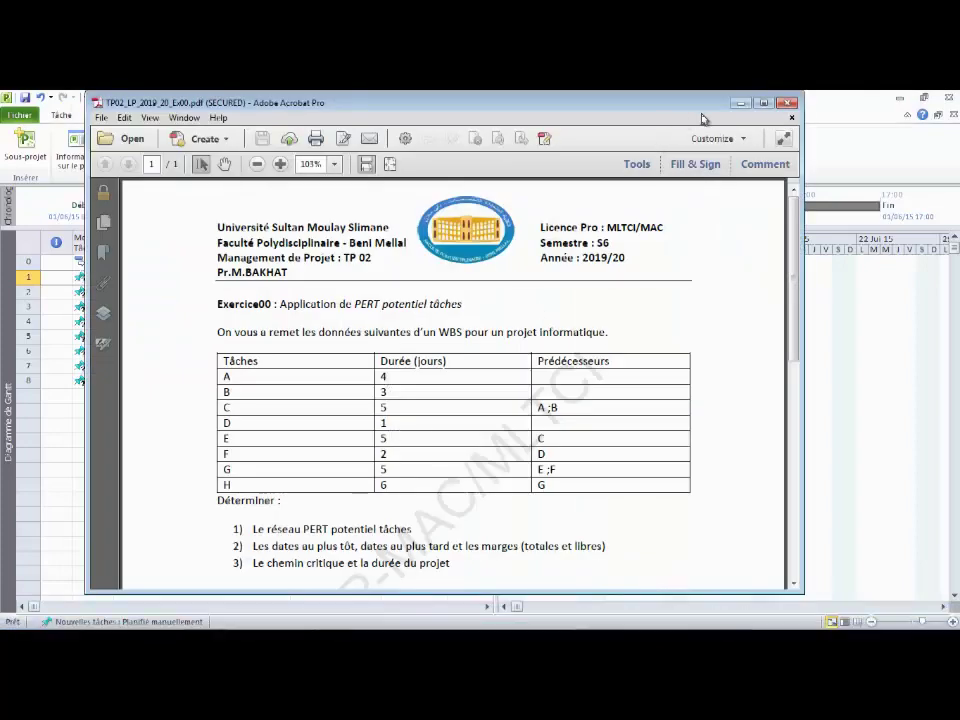
key(alt+Tab)
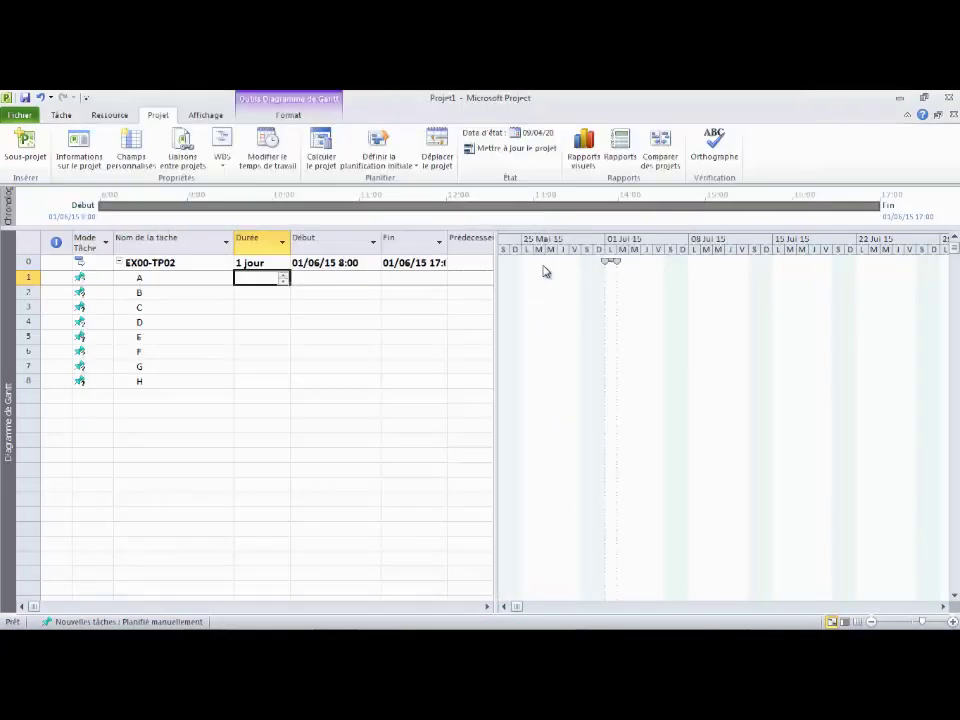
text(4)
key(Return)
text(3)
key(Return)
text(5)
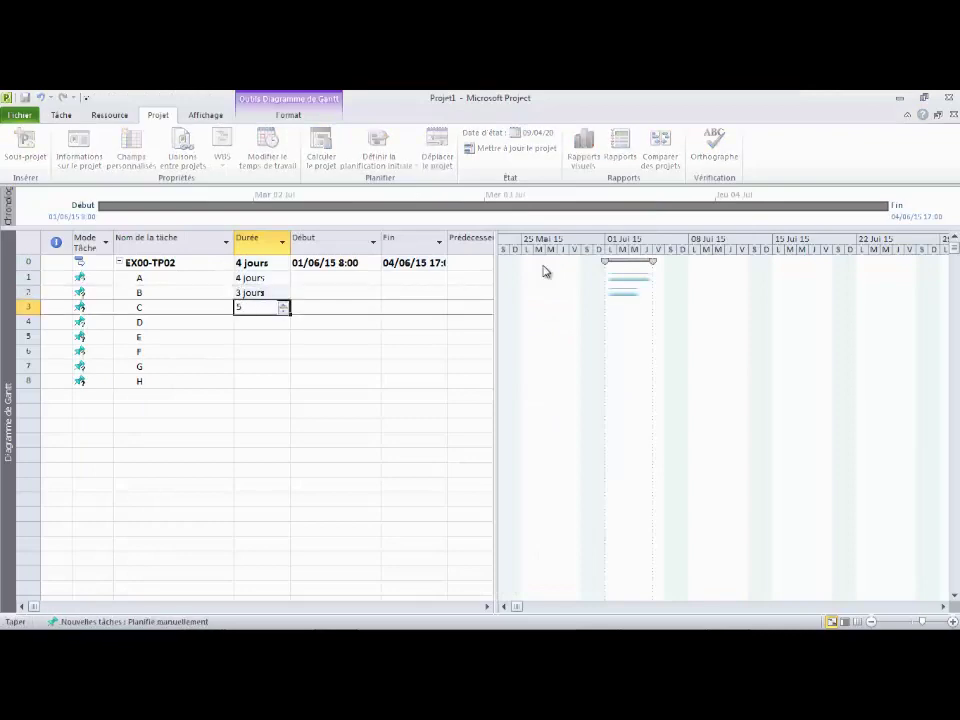
key(Return)
text(1)
key(Return)
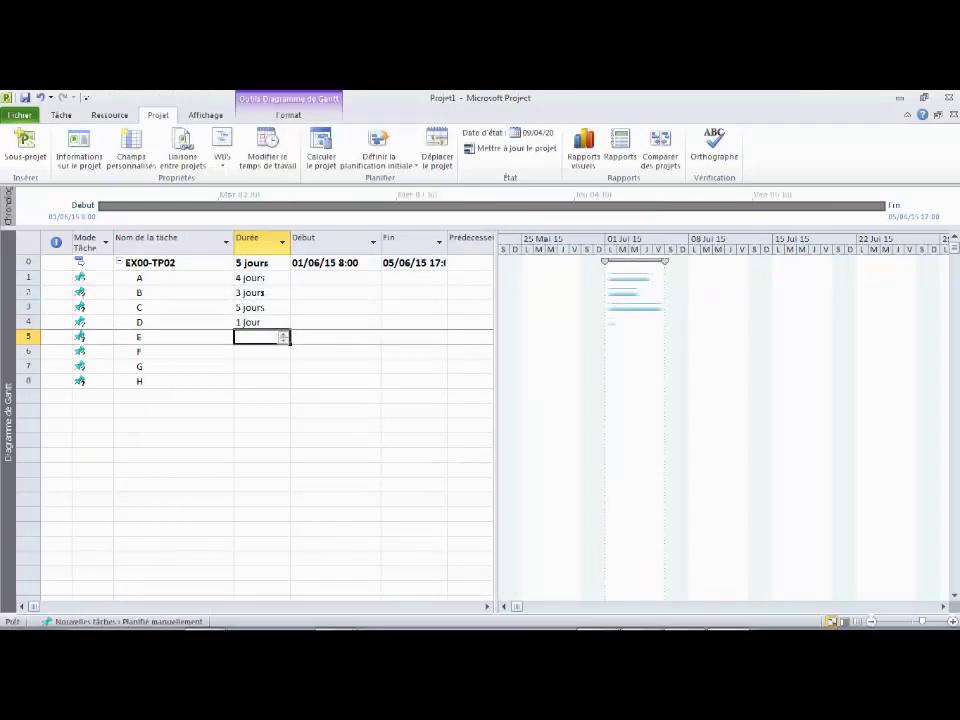
- Recheck the exercise PDF and set the durations of tasks E, F, G and H to 5, 2, 5 and 6 days
click(690, 617)
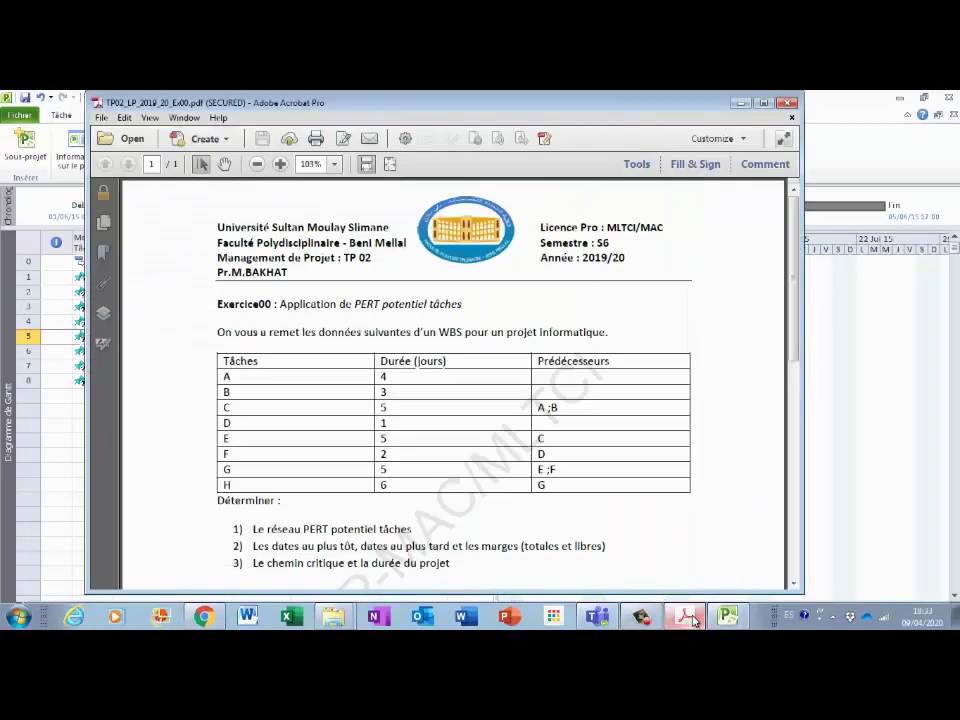
click(690, 617)
text(5)
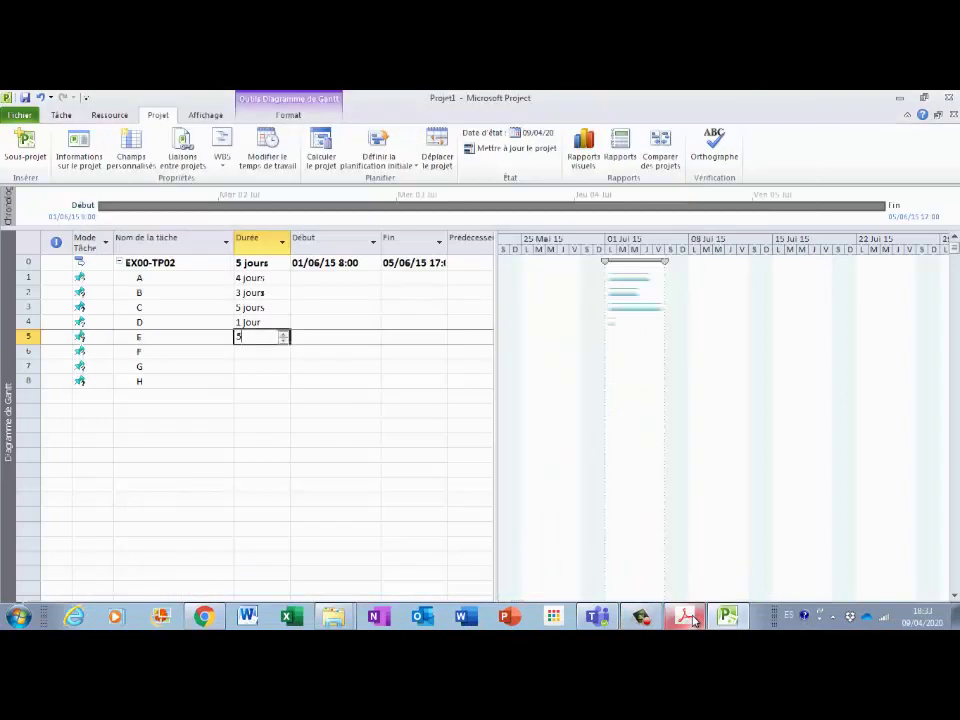
key(Return)
text(2)
key(Return)
text(5)
key(Return)
text(6)
key(Return)
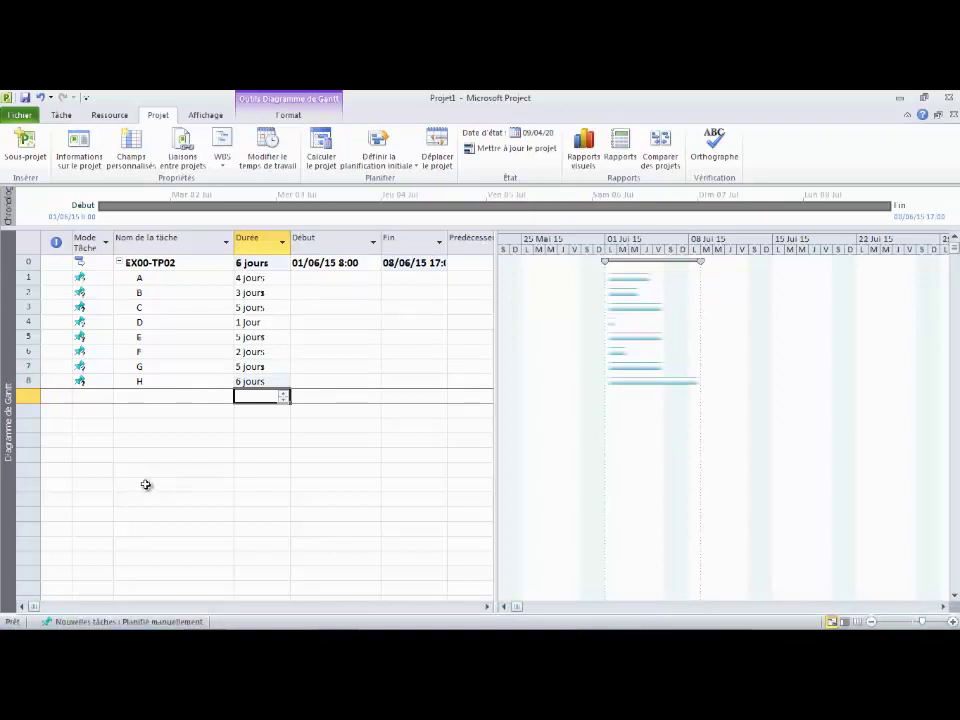
- Change the task mode of task A to Planifié automatiquement
click(189, 275)
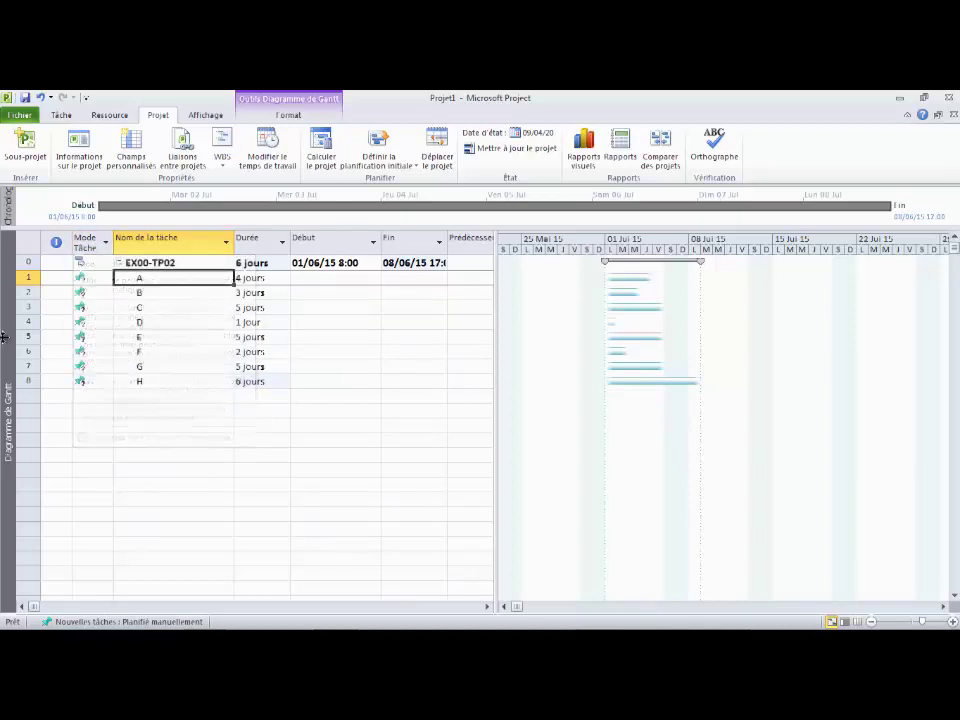
click(88, 277)
click(108, 279)
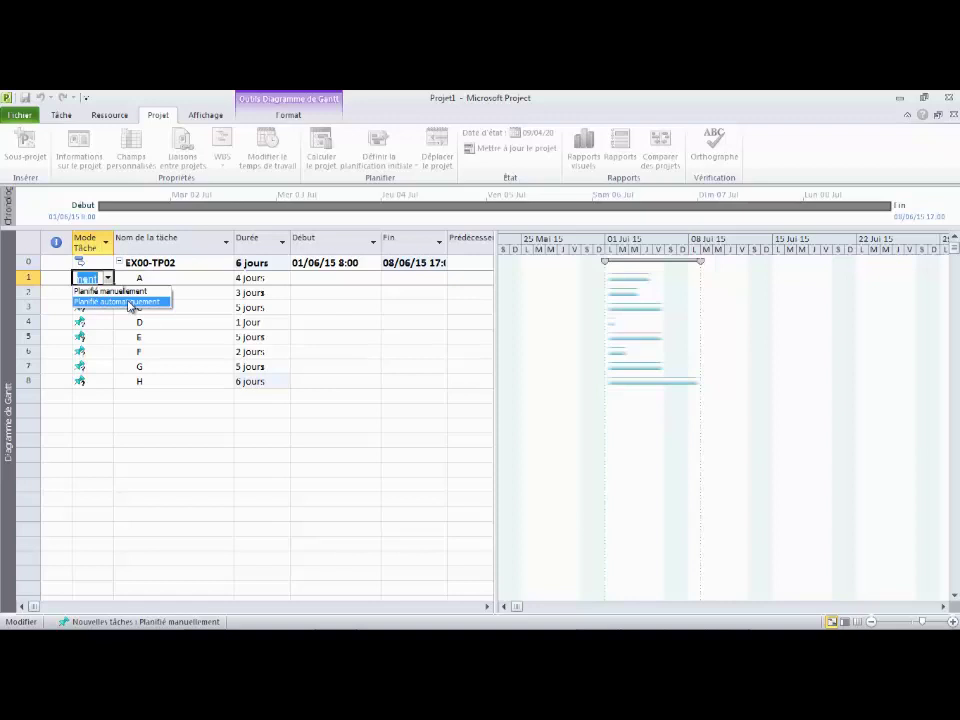
click(129, 302)
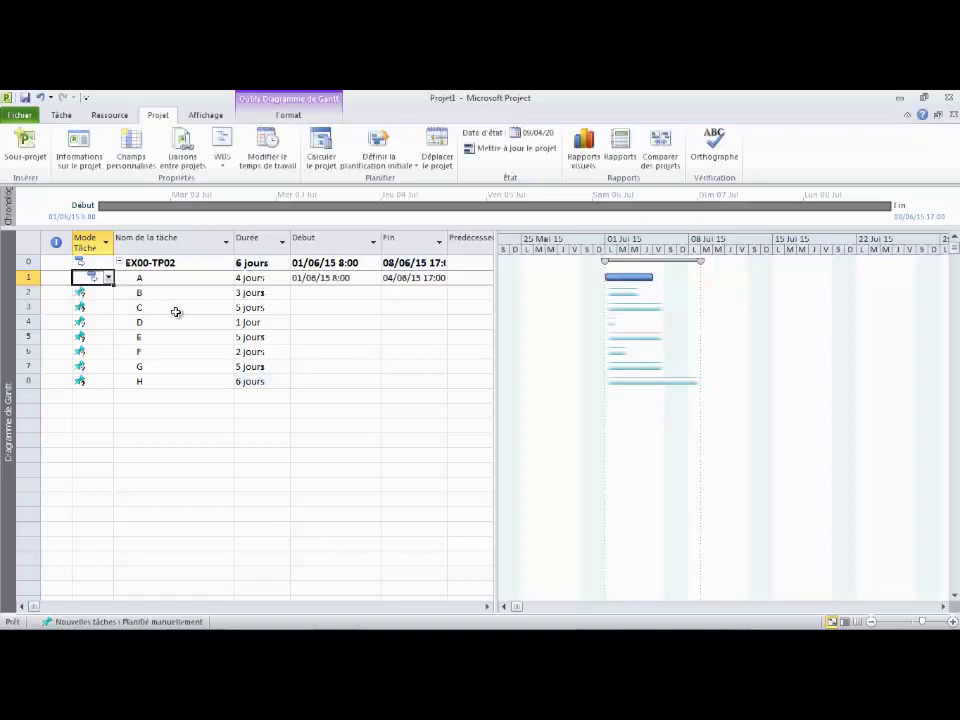
- Change the task mode of task B to Planifié automatiquement
click(131, 287)
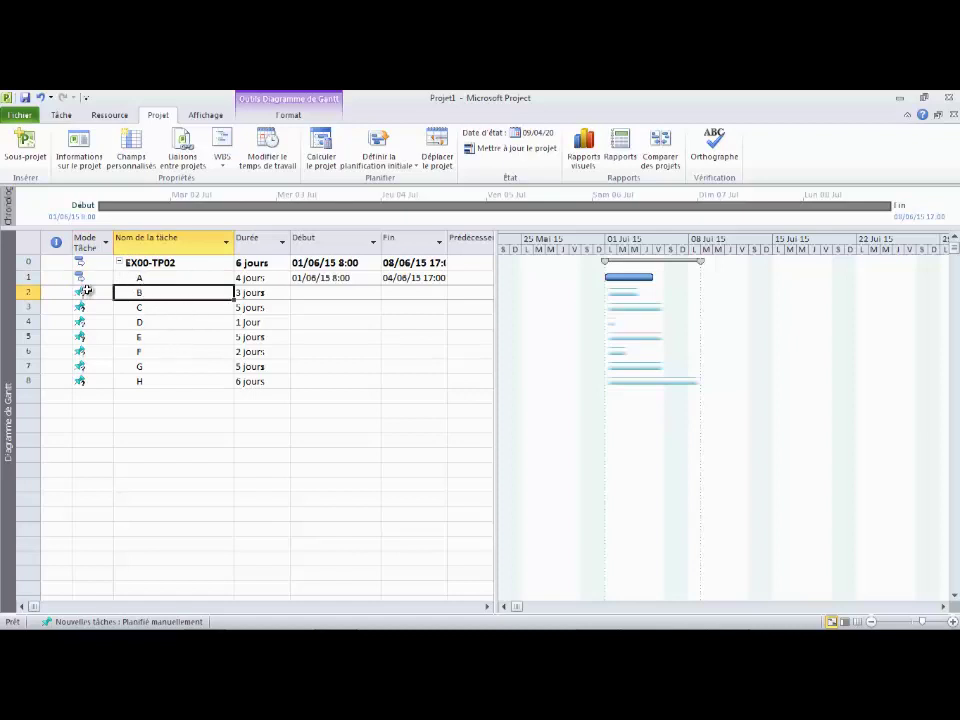
click(92, 291)
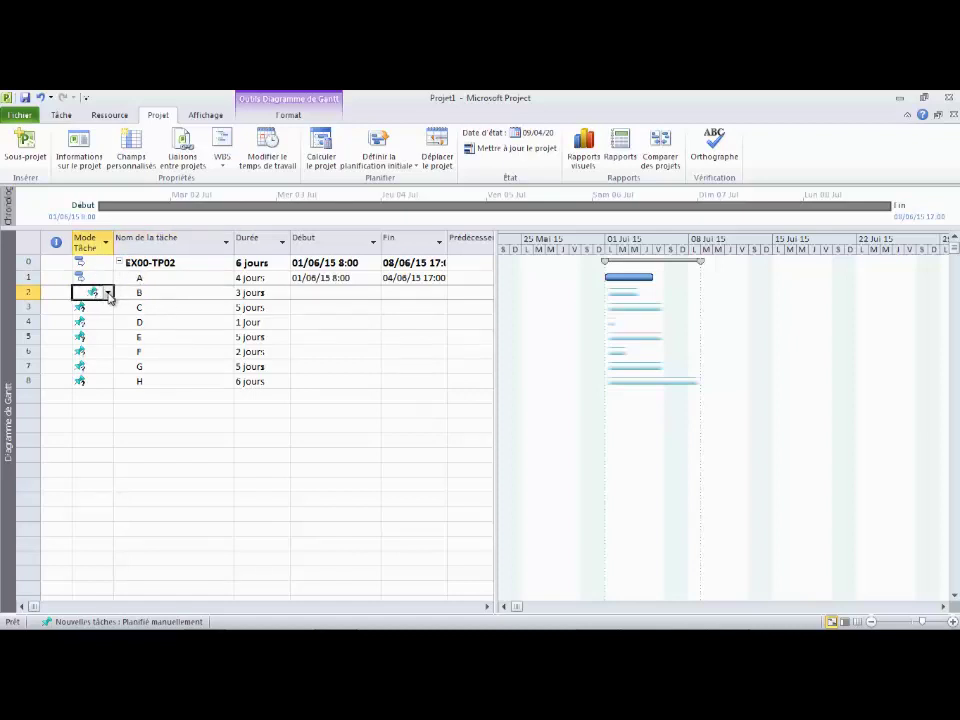
click(108, 291)
click(96, 318)
- Apply automatic scheduling to all the tasks from A to H at once
click(162, 336)
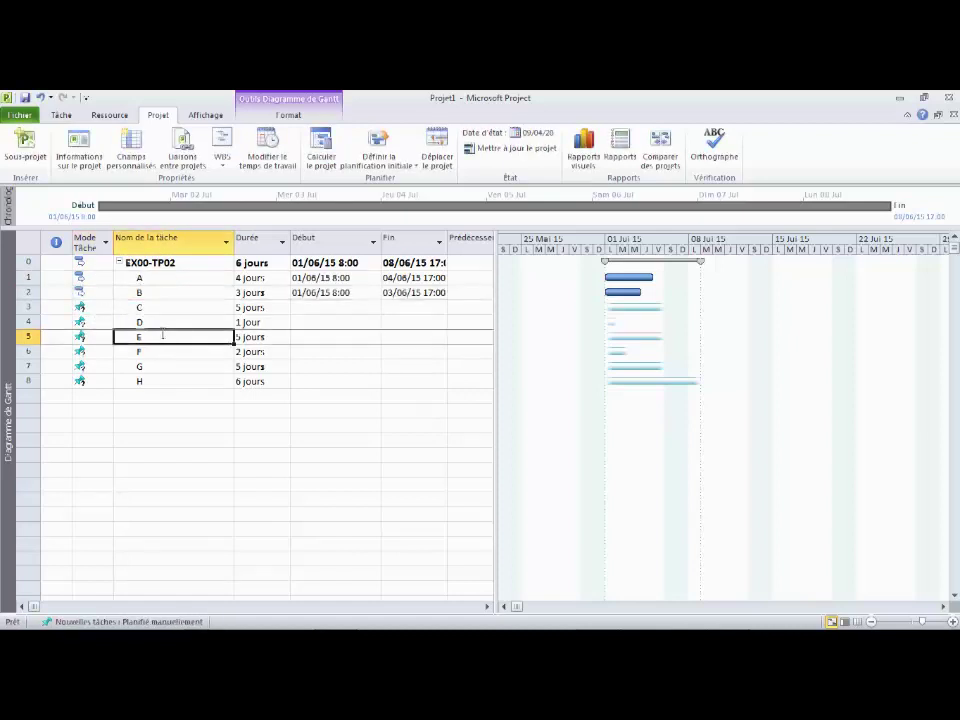
drag(62, 277, 62, 379)
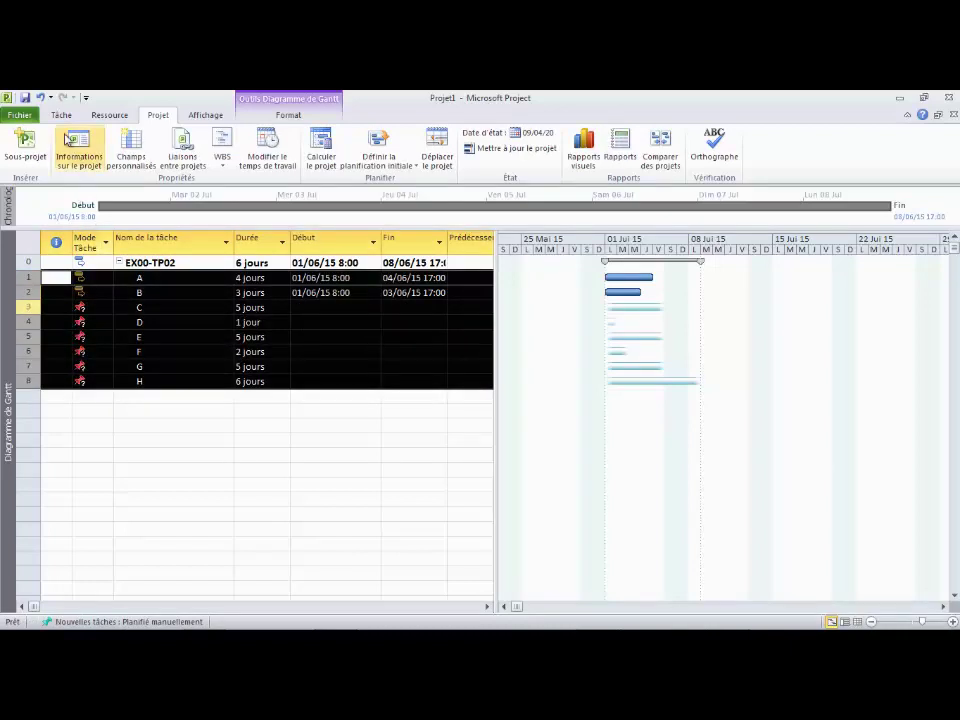
click(63, 115)
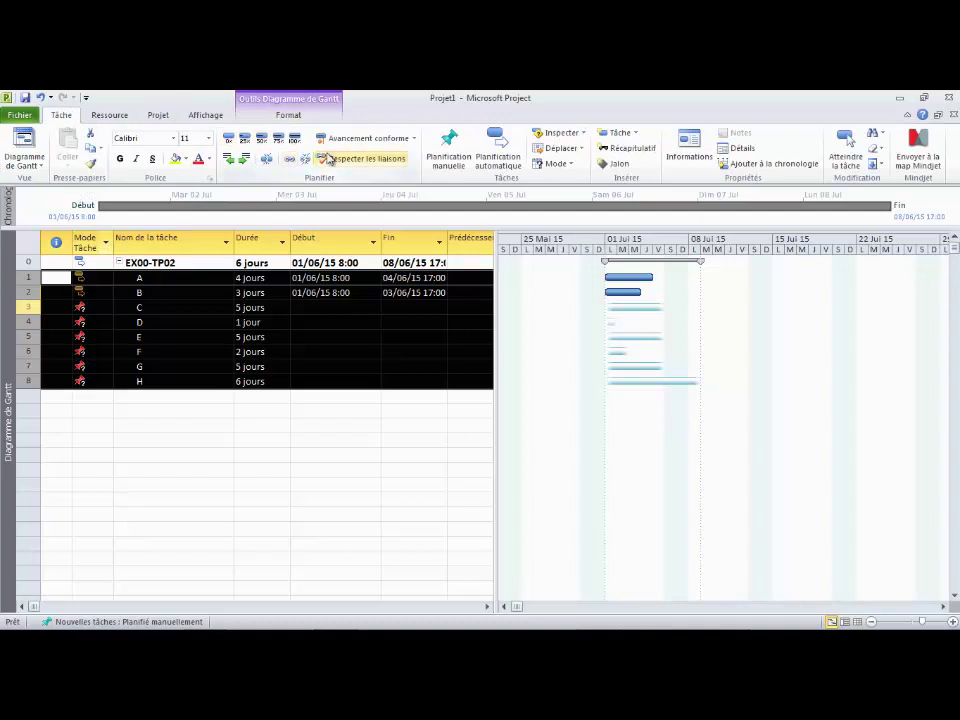
click(498, 152)
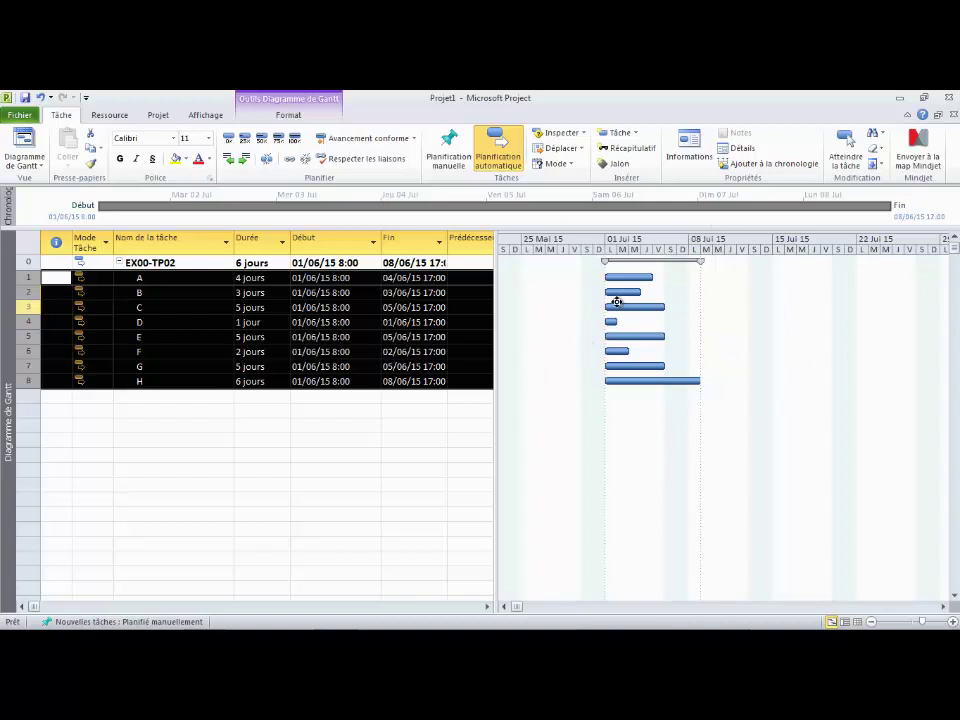
mouse_move(643, 292)
click(195, 437)
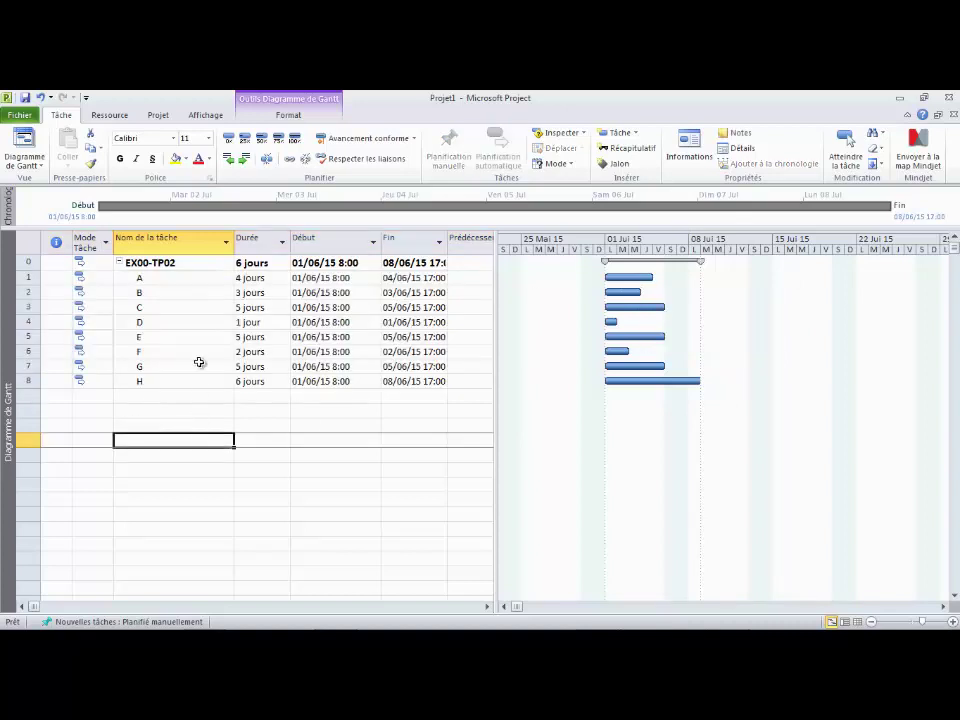
- Insert a new task named START above task A and set its task mode to Planifié automatiquement
click(186, 279)
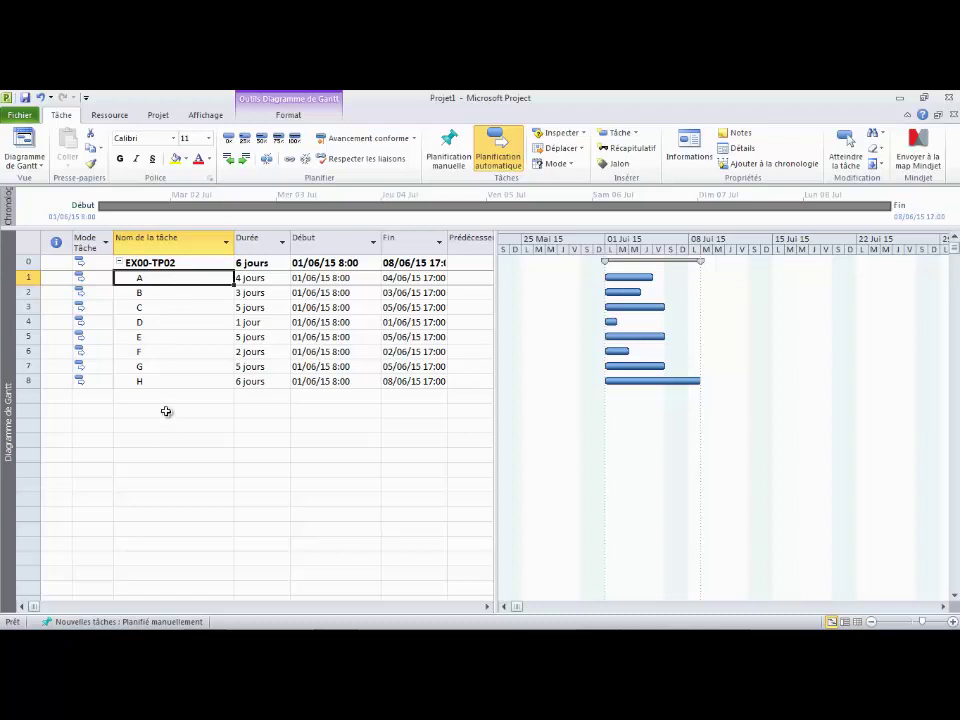
right_click(148, 280)
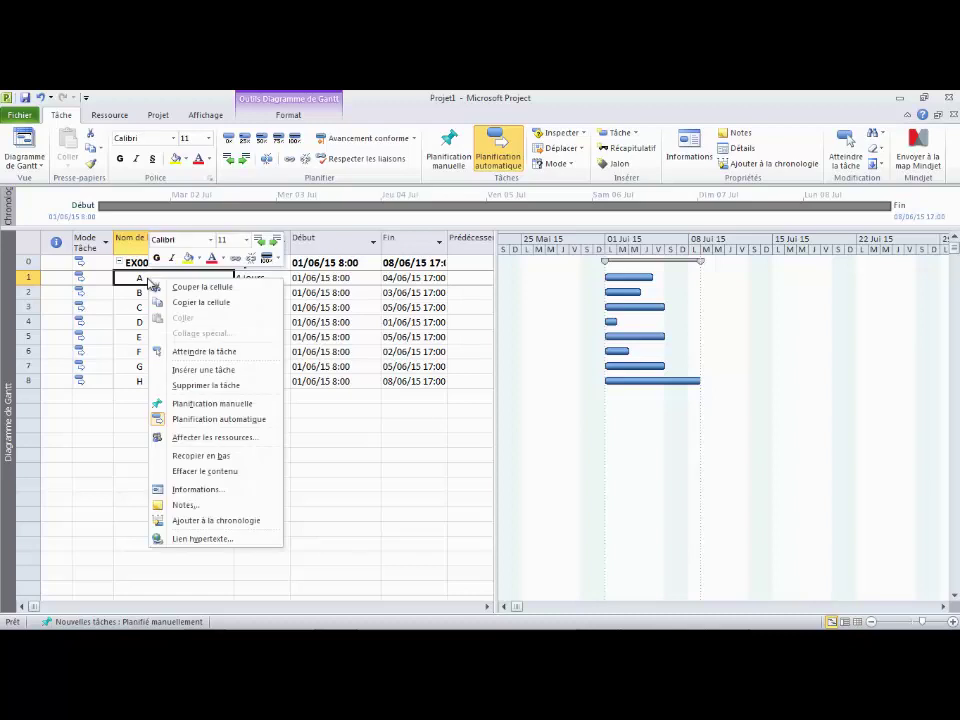
click(211, 372)
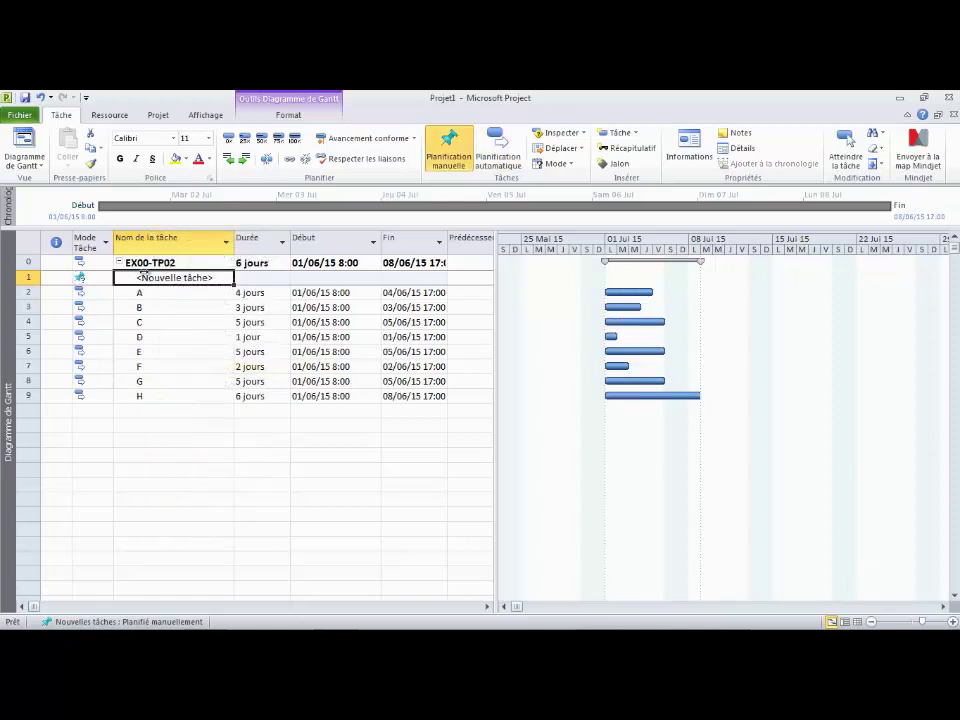
text(STARA)
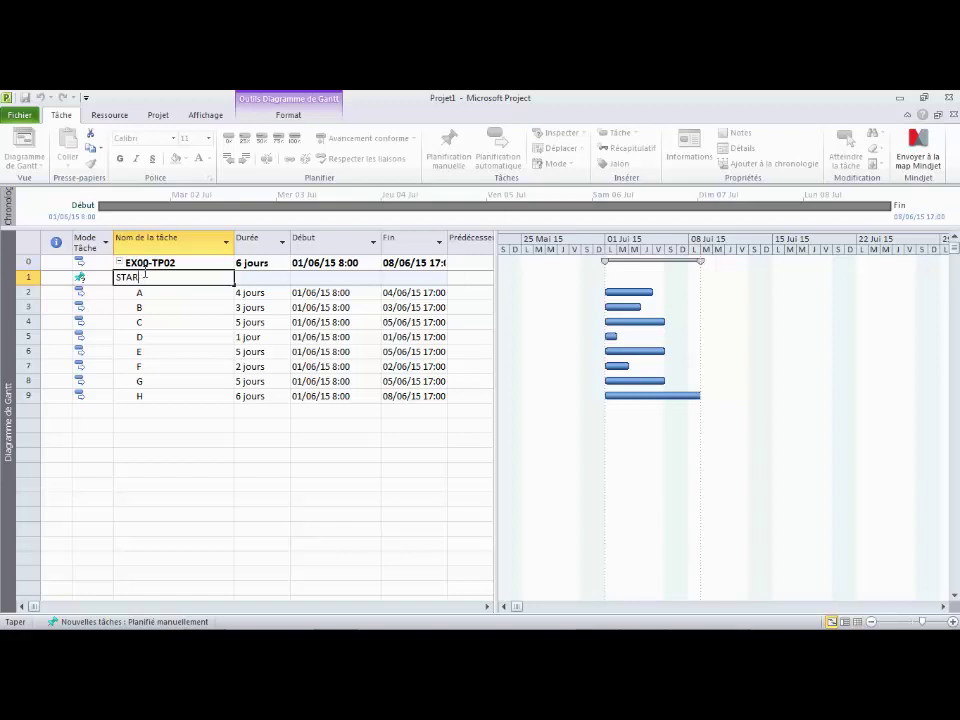
key(Return)
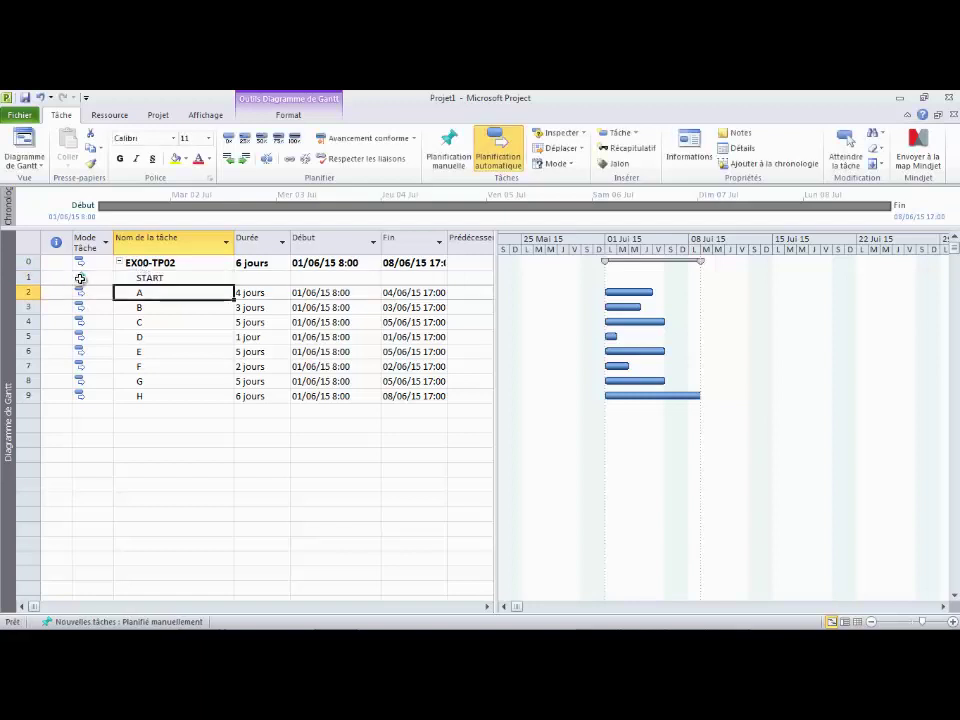
click(86, 277)
click(107, 277)
click(118, 302)
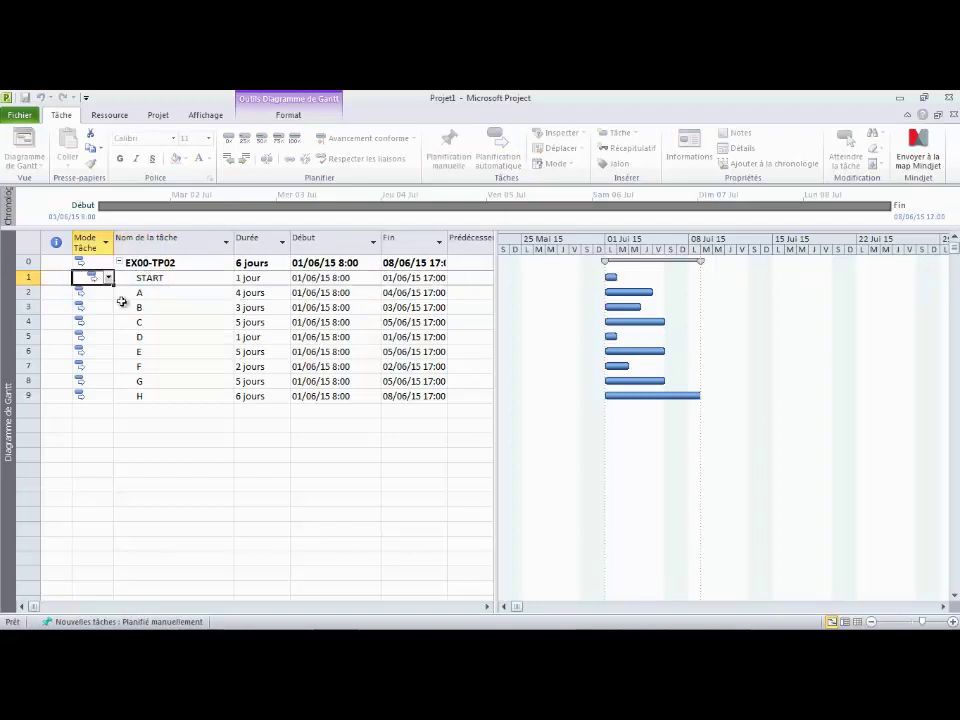
- Add a task named END below task H and set its task mode to Planifié automatiquement
click(163, 409)
text(END)
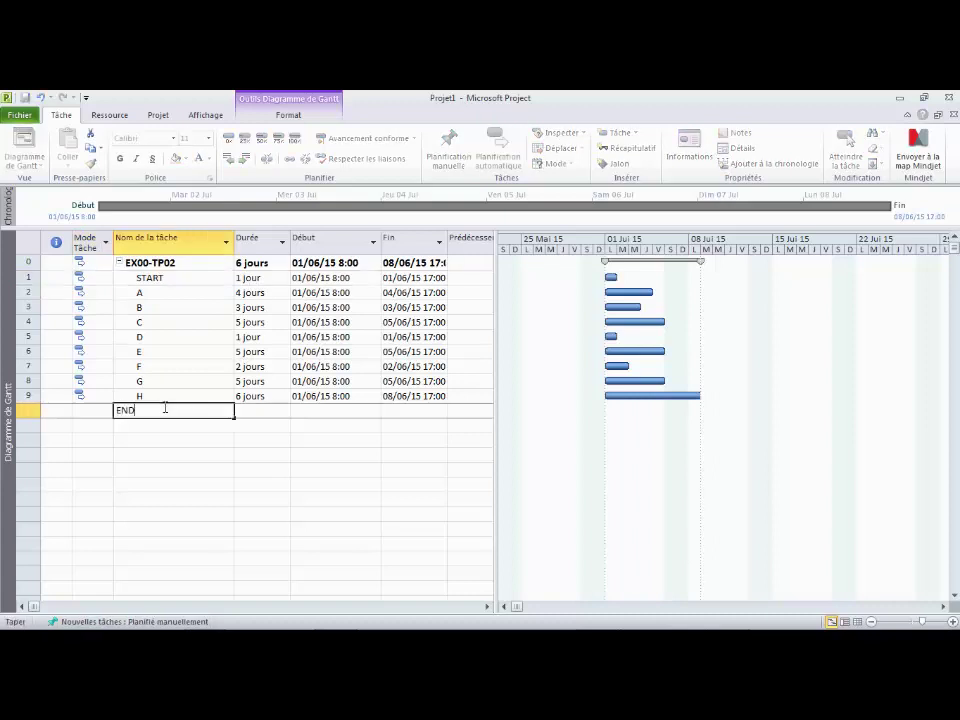
click(165, 402)
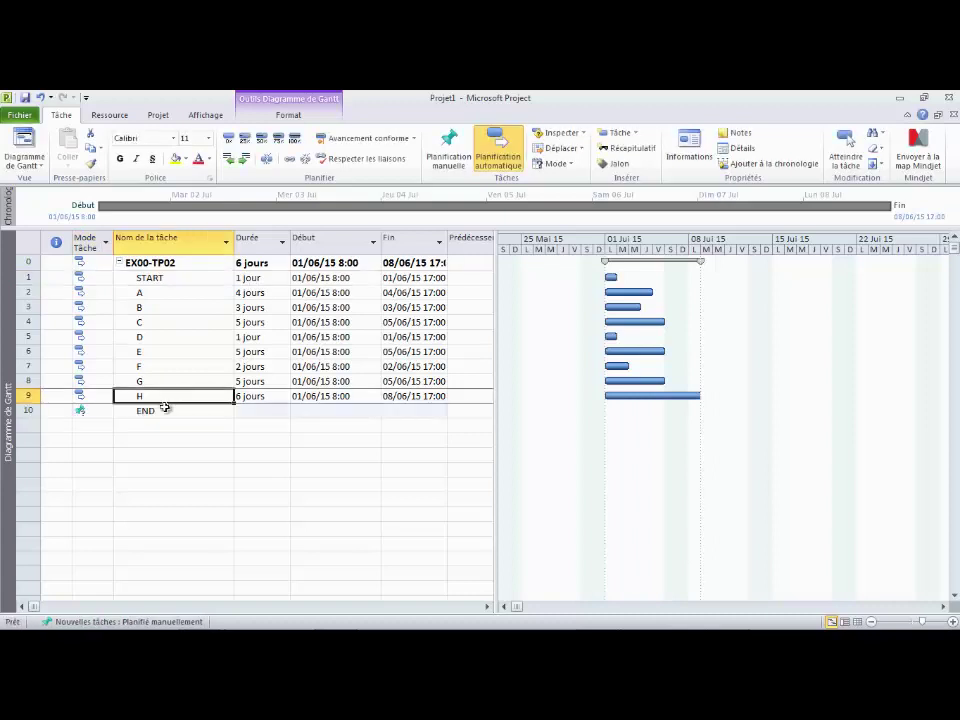
click(100, 410)
click(107, 410)
click(116, 436)
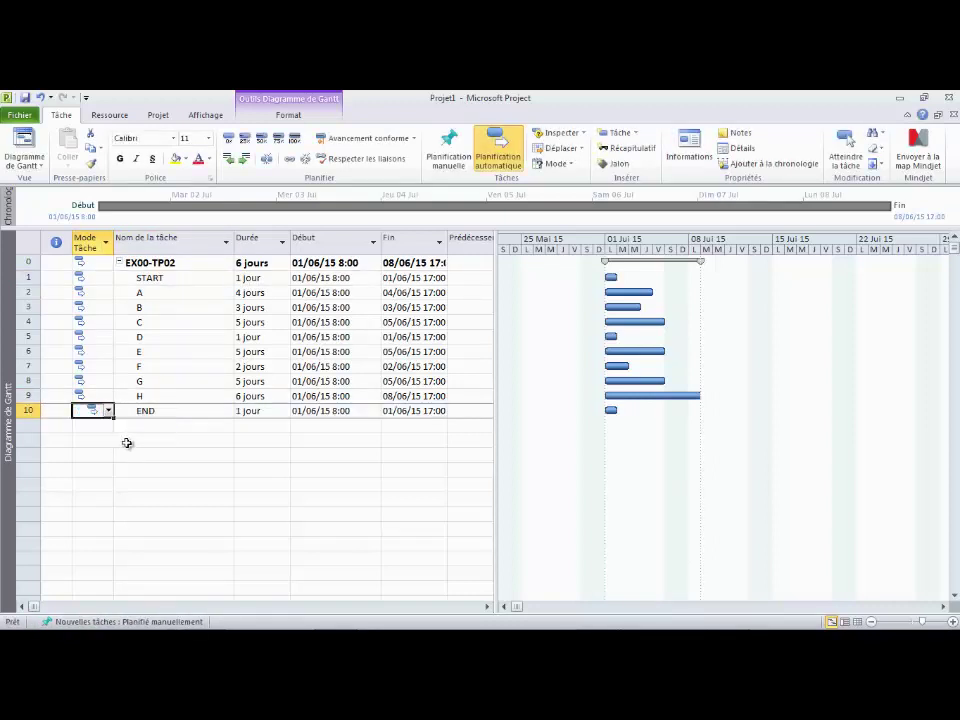
click(183, 404)
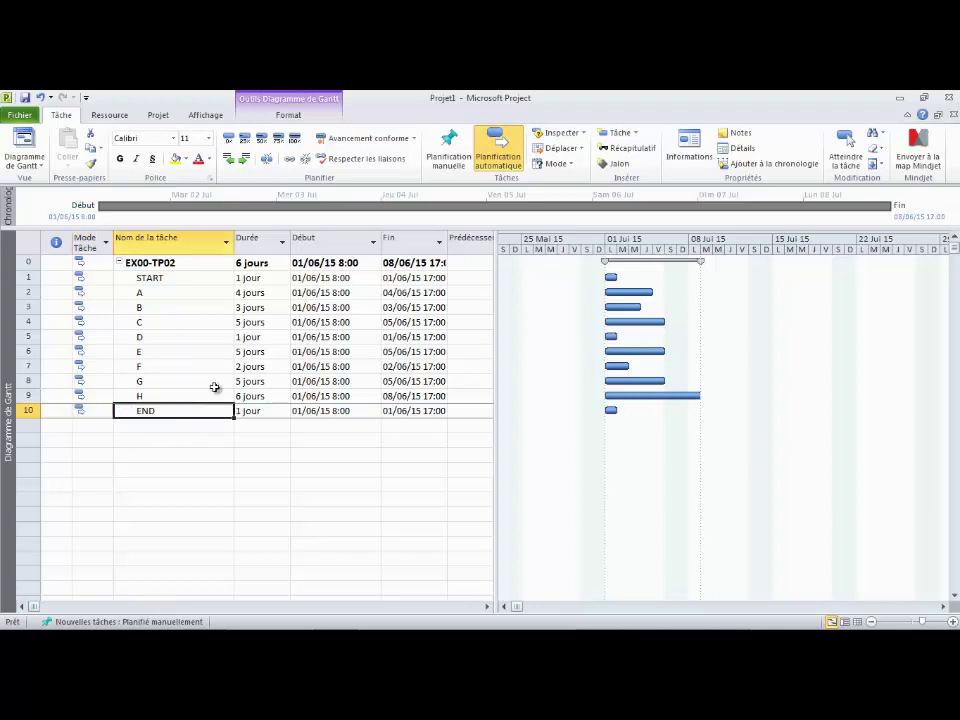
- Format the START and END task names in bold with a yellow background
click(166, 279)
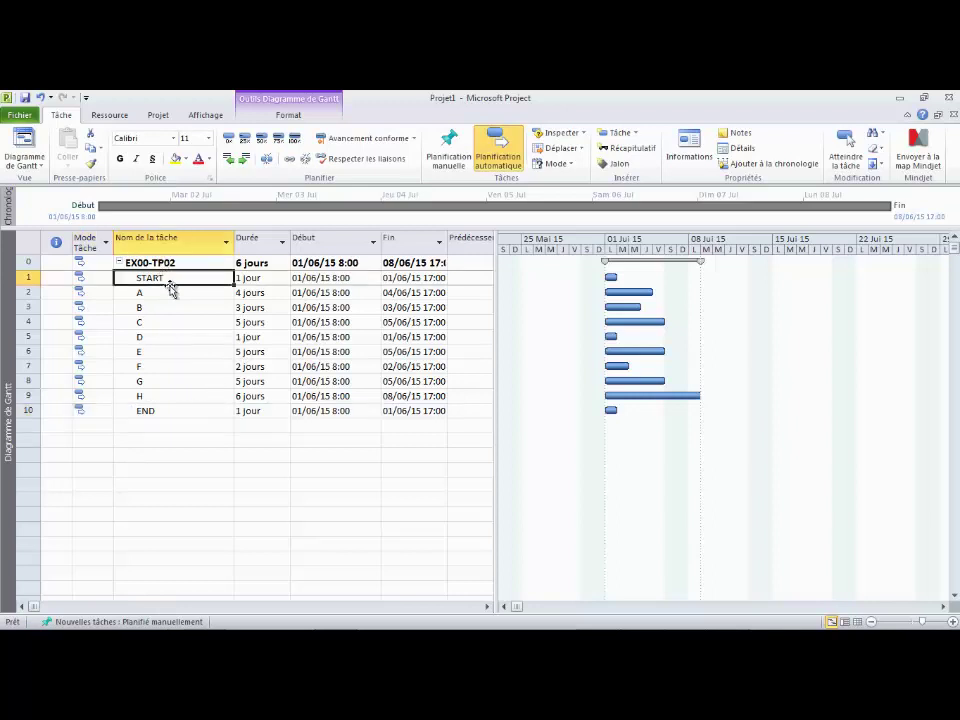
click(121, 159)
click(175, 158)
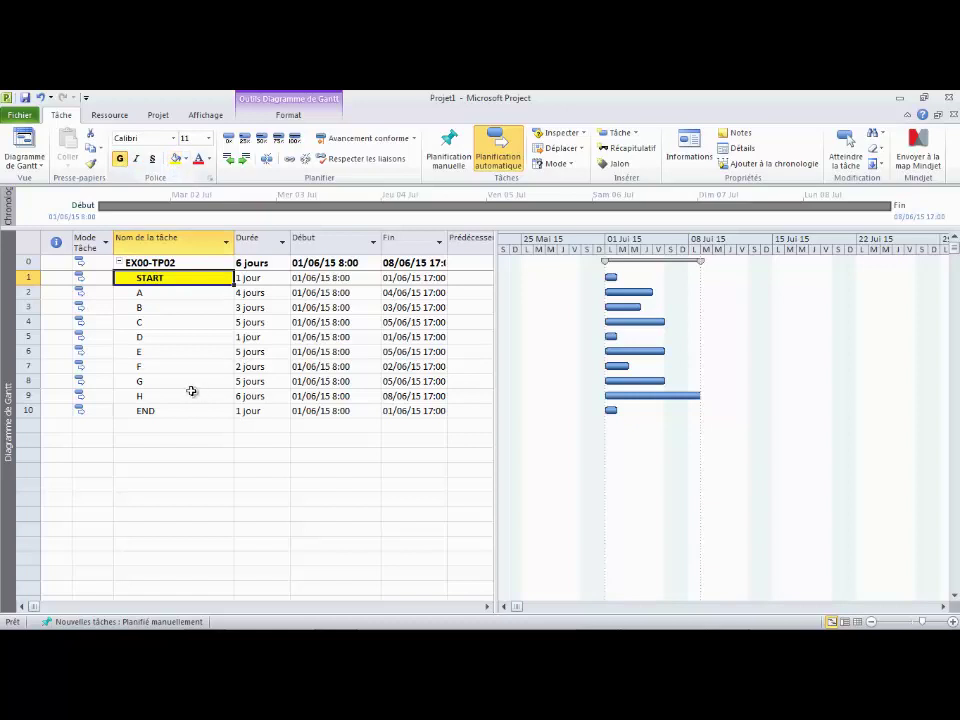
click(164, 411)
click(121, 159)
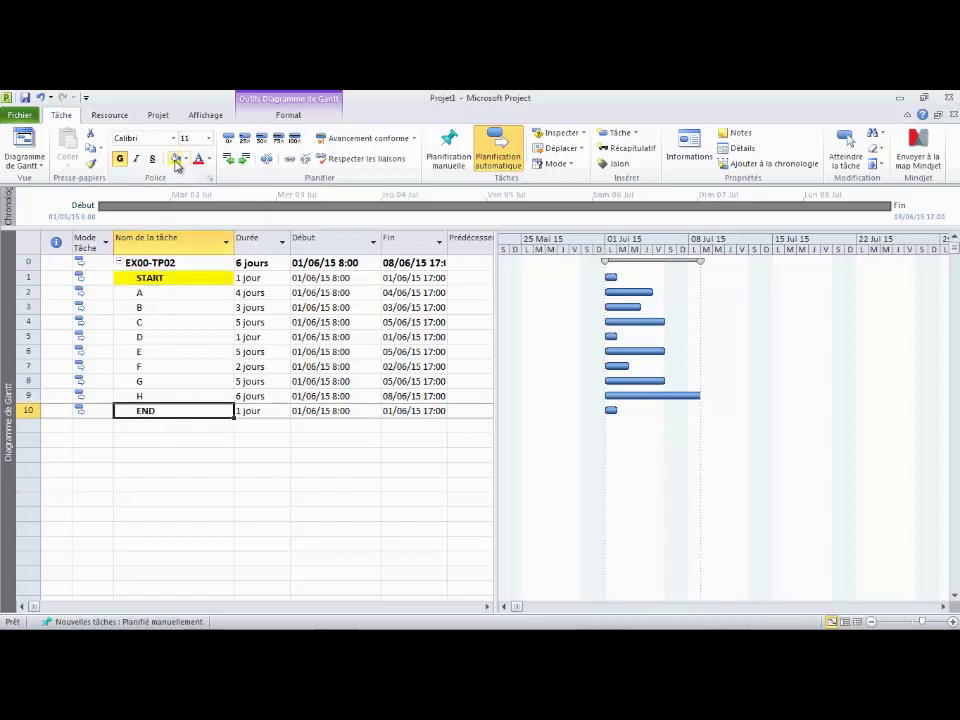
click(175, 158)
- Set the durations of the START and END tasks to 0 days
click(184, 277)
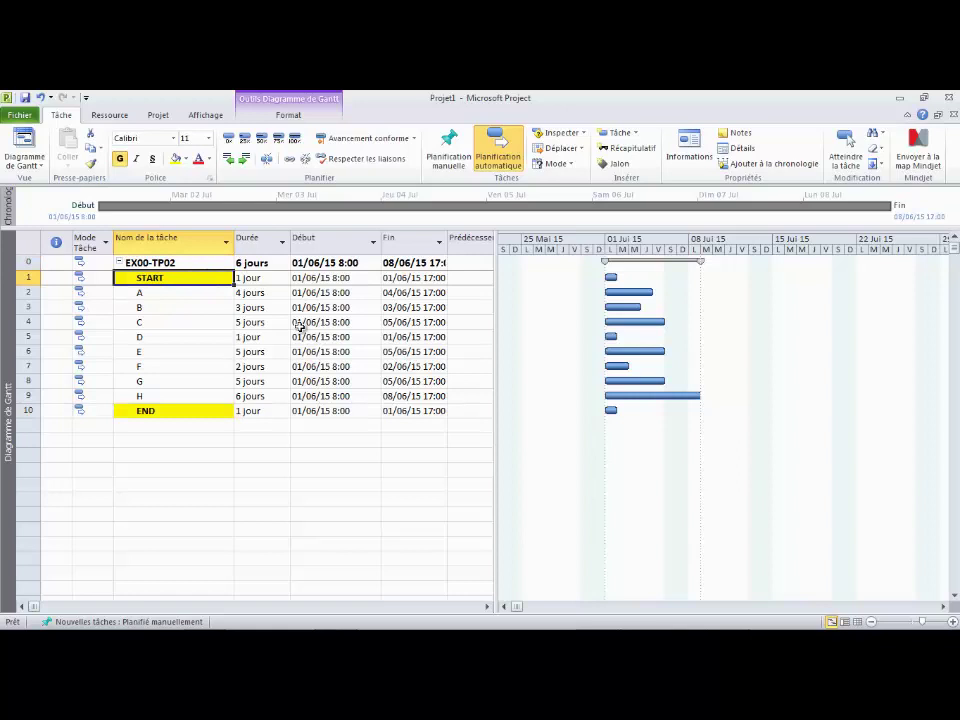
click(258, 279)
text(0)
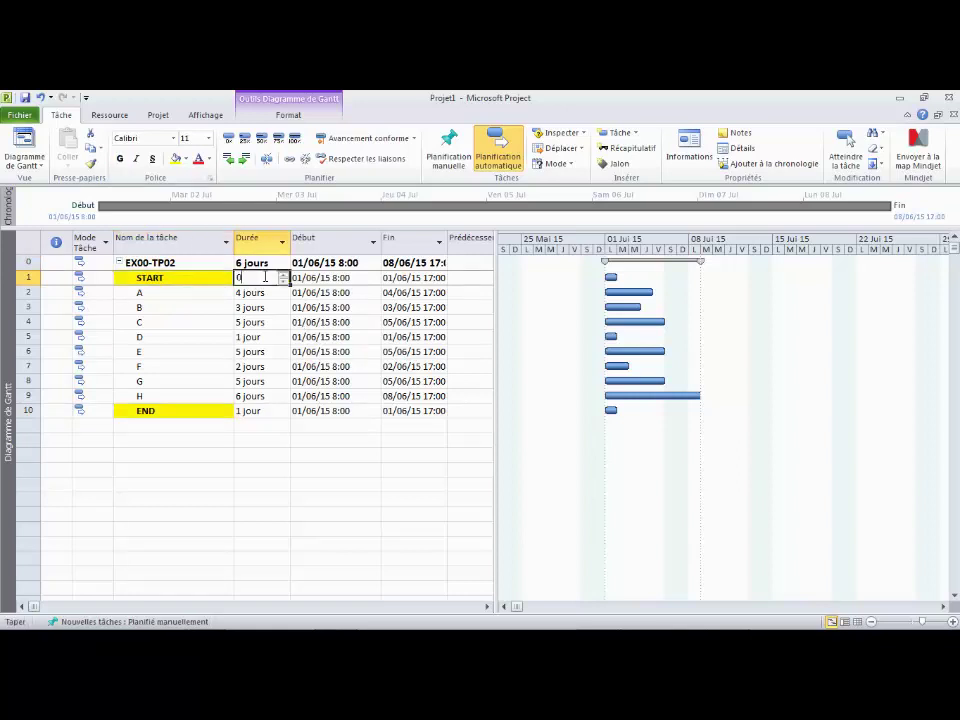
key(Return)
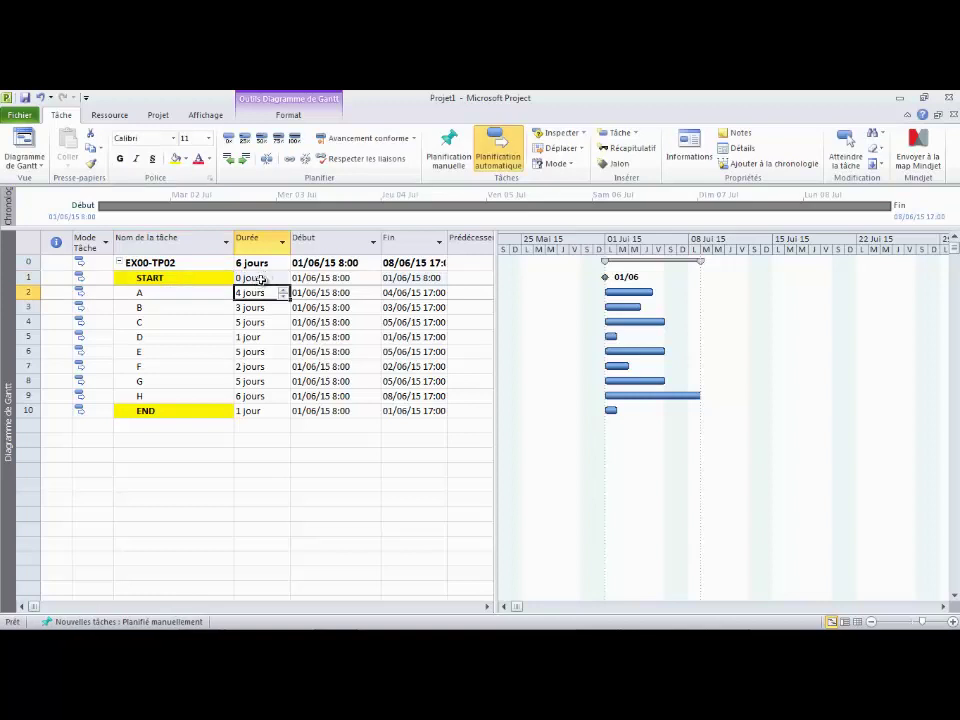
click(258, 277)
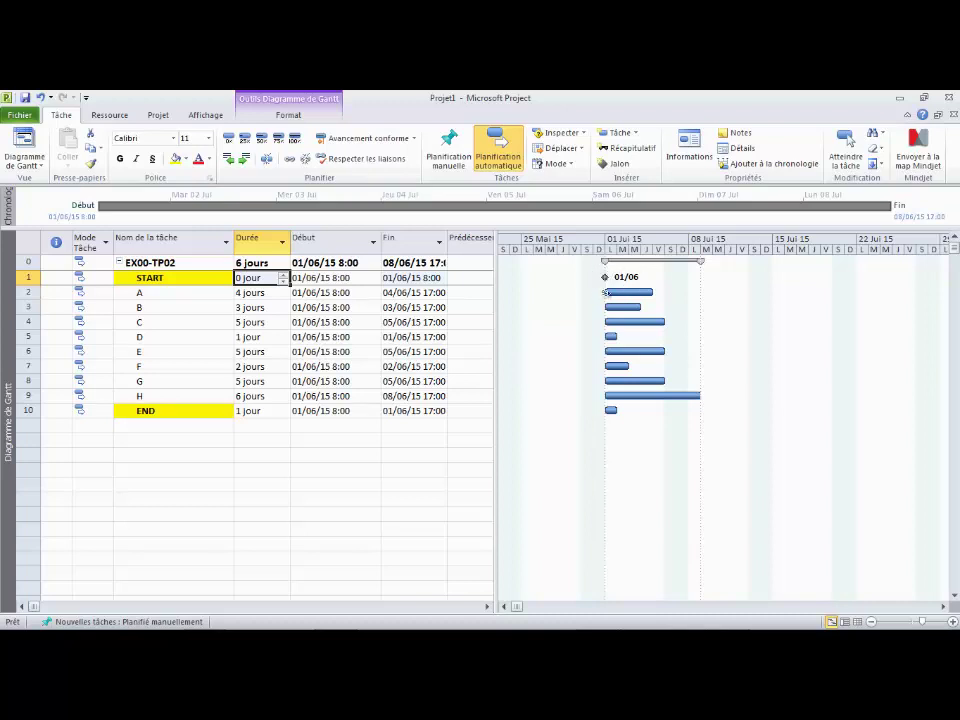
click(268, 411)
text(0)
key(Return)
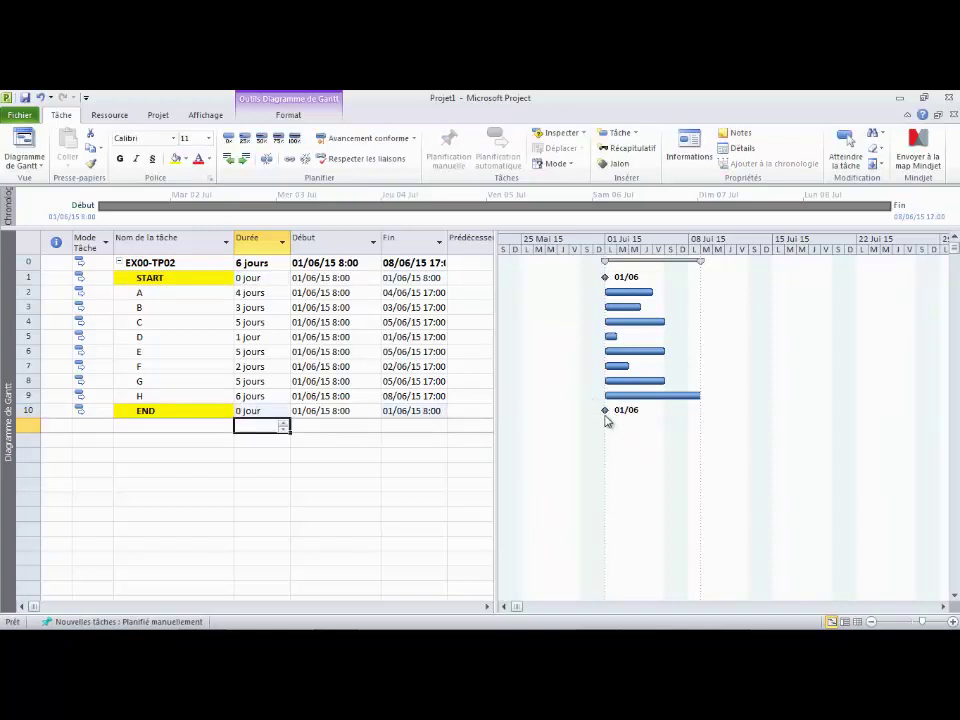
- Check the task predecessors in the exercise PDF and widen the Fin column of the task table
click(140, 411)
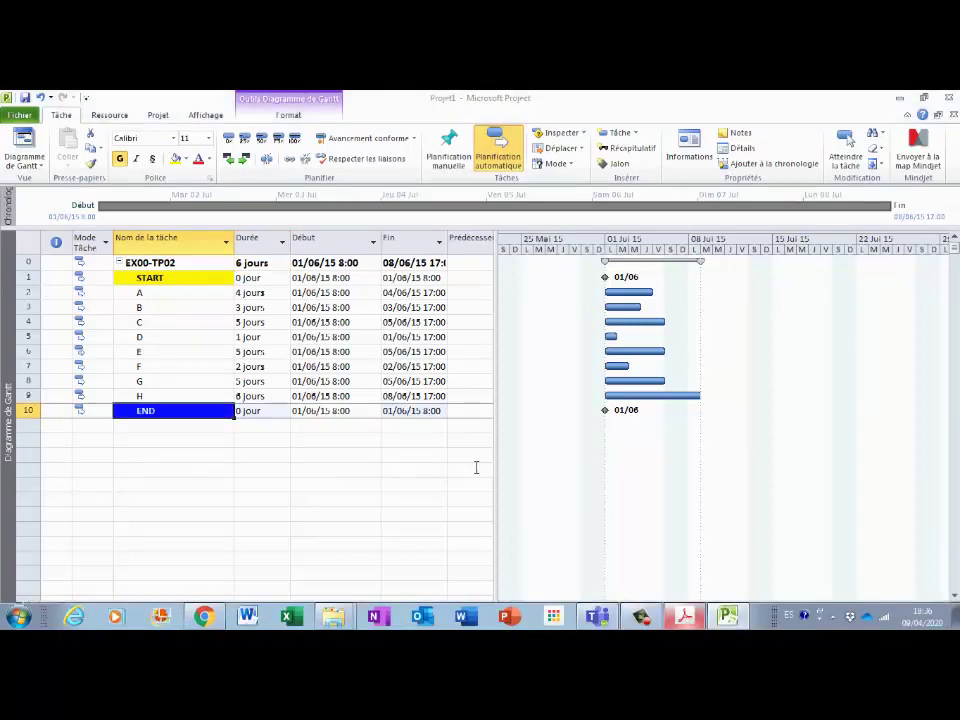
key(alt+Tab)
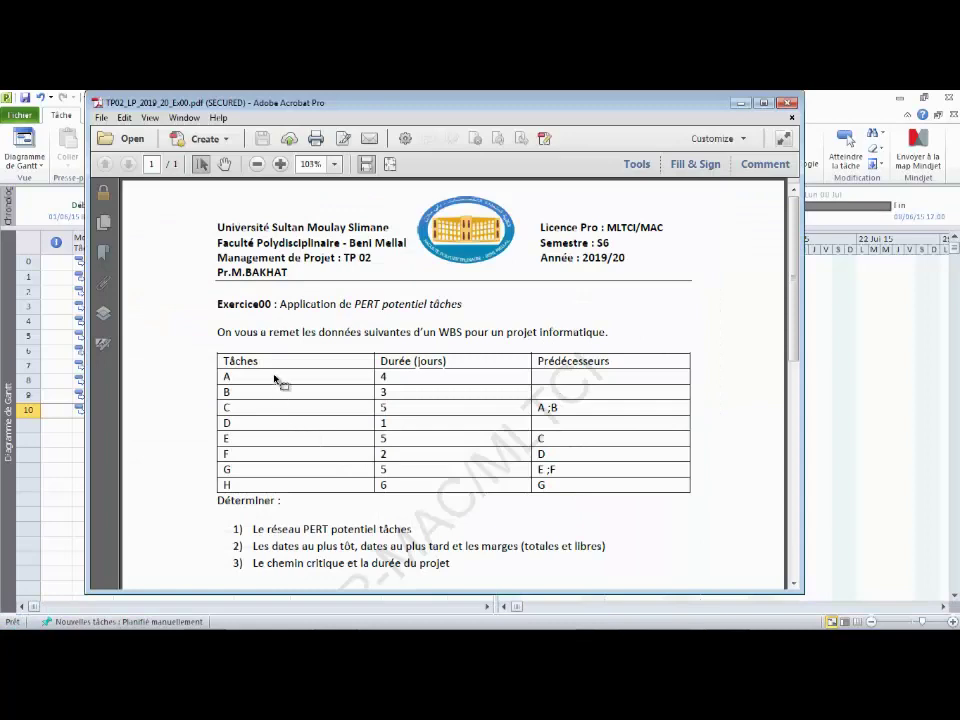
click(739, 103)
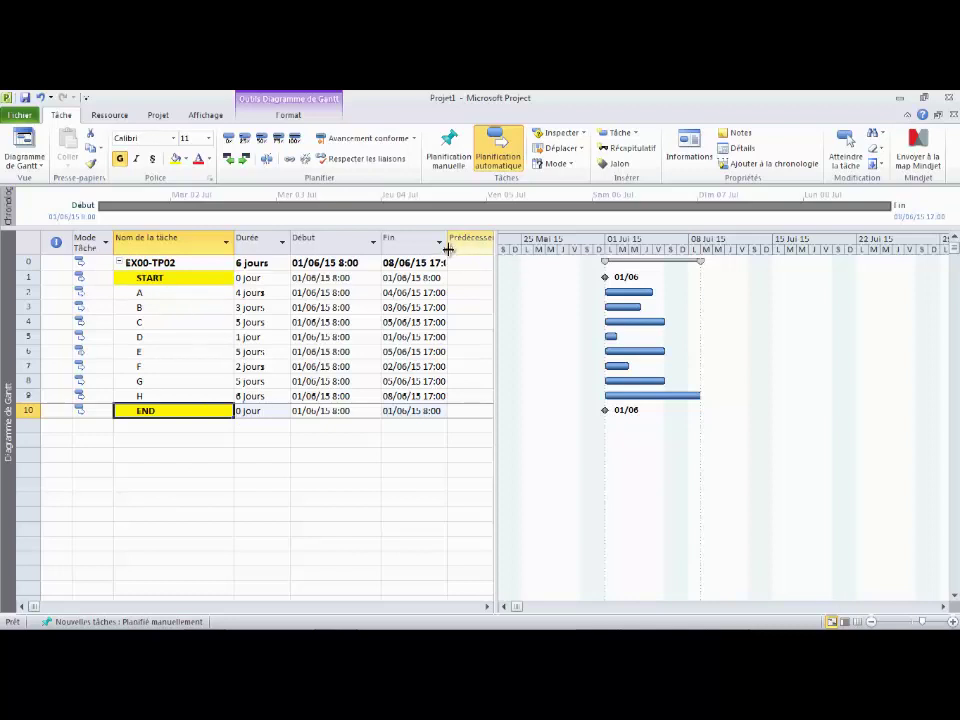
drag(493, 246, 474, 247)
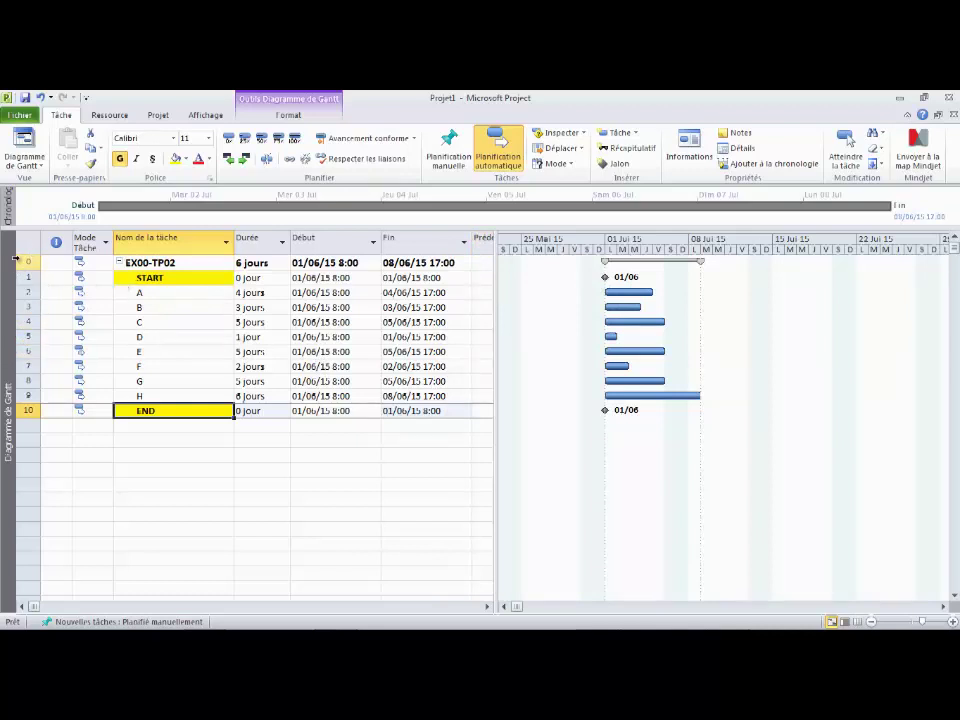
- Enter task 1 (START) as the predecessor of tasks A and B in the task table
click(148, 262)
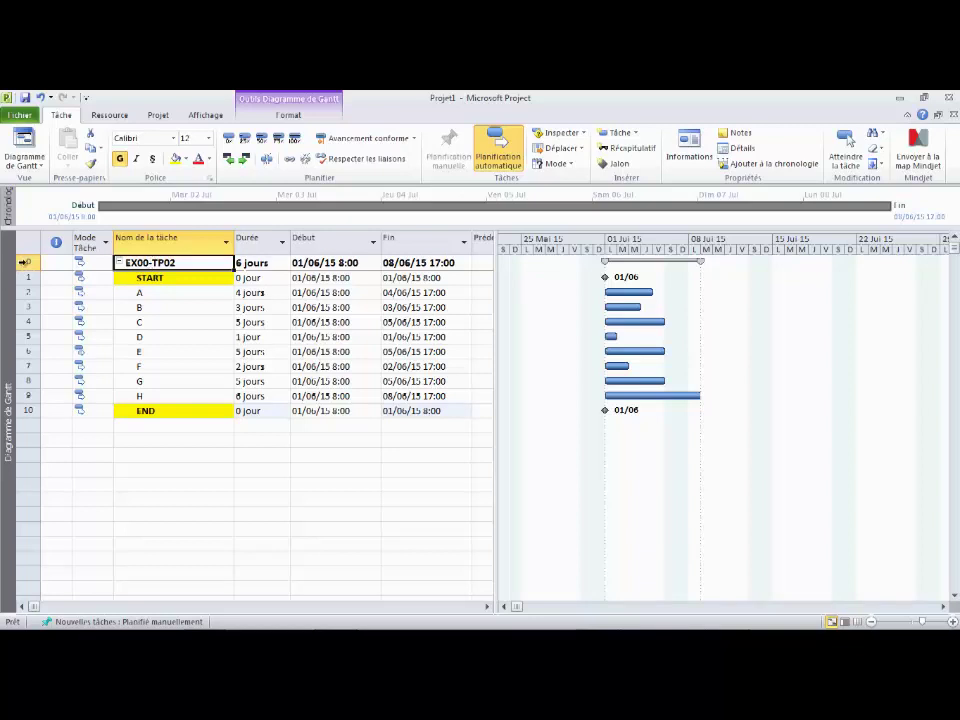
click(199, 277)
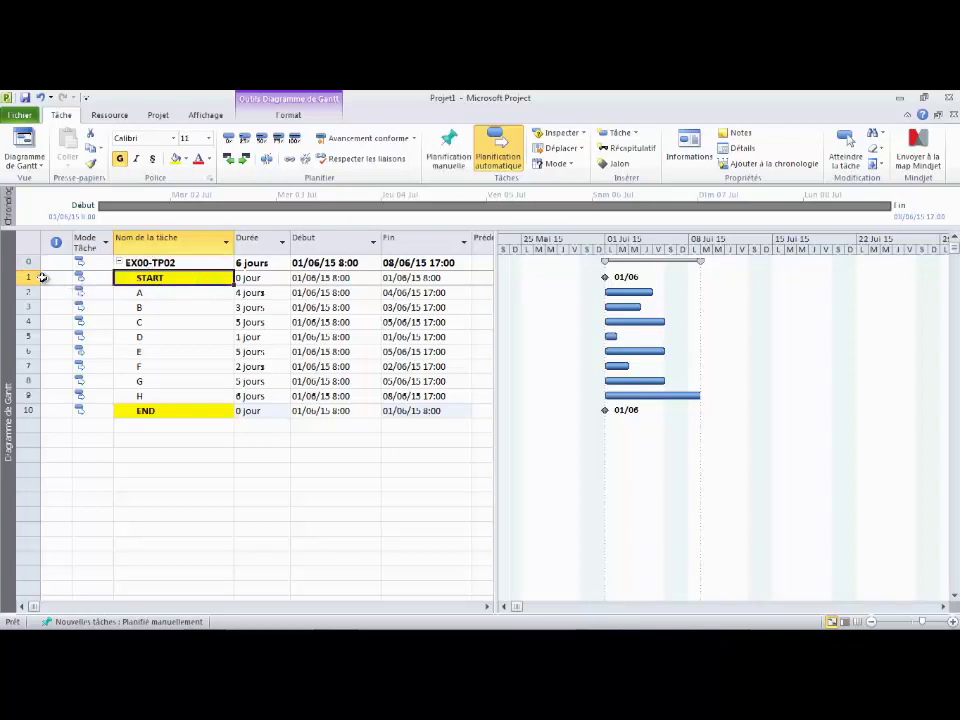
click(204, 290)
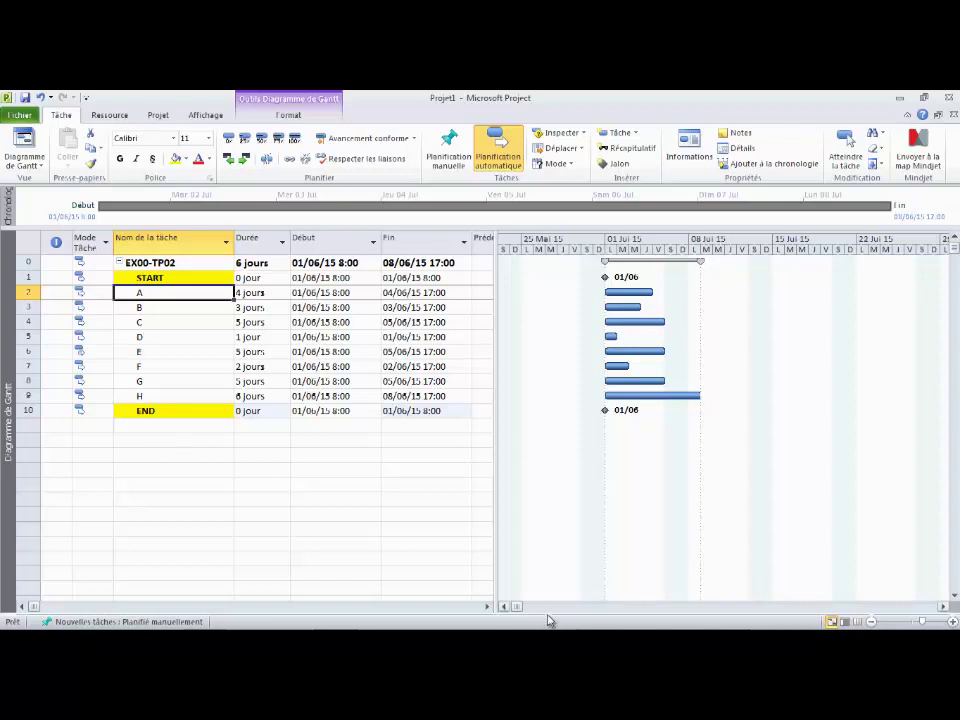
click(488, 606)
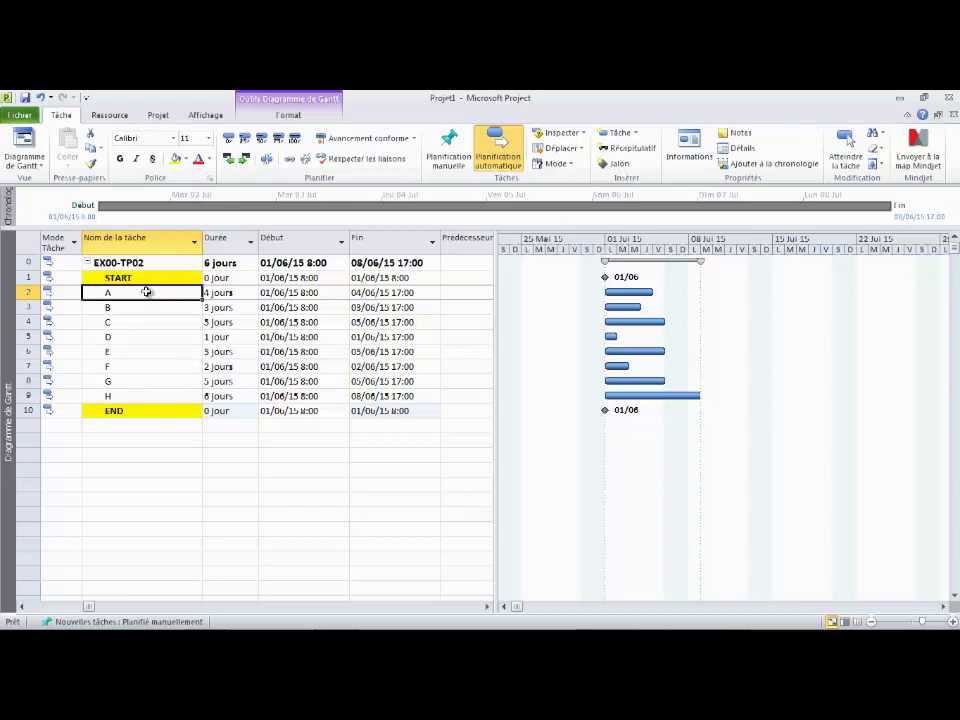
key(Right)
key(Right)
key(Right)
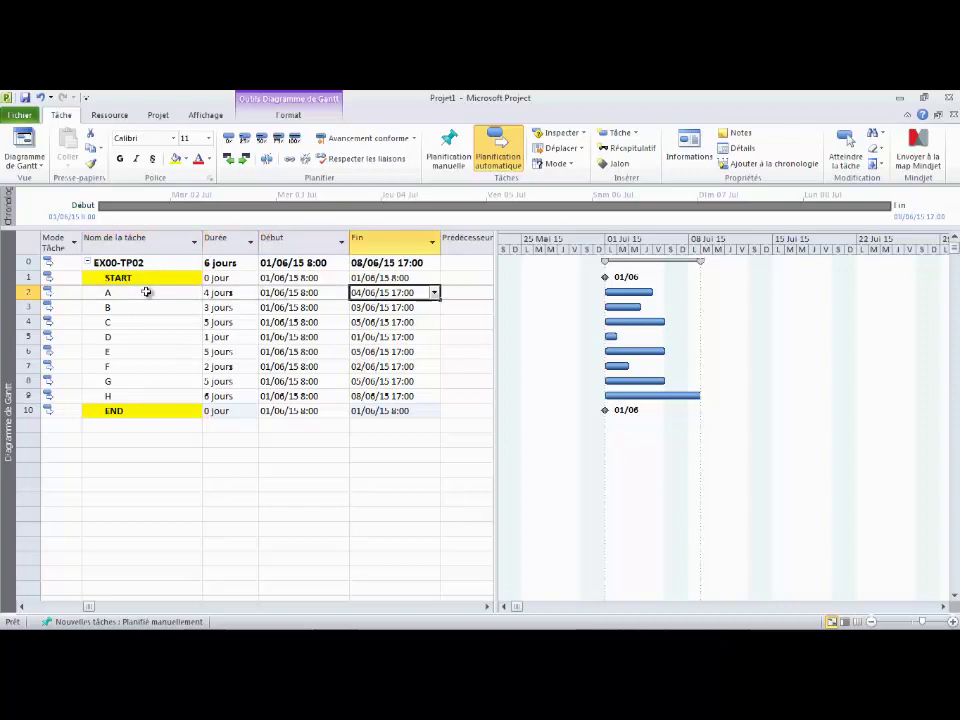
key(Right)
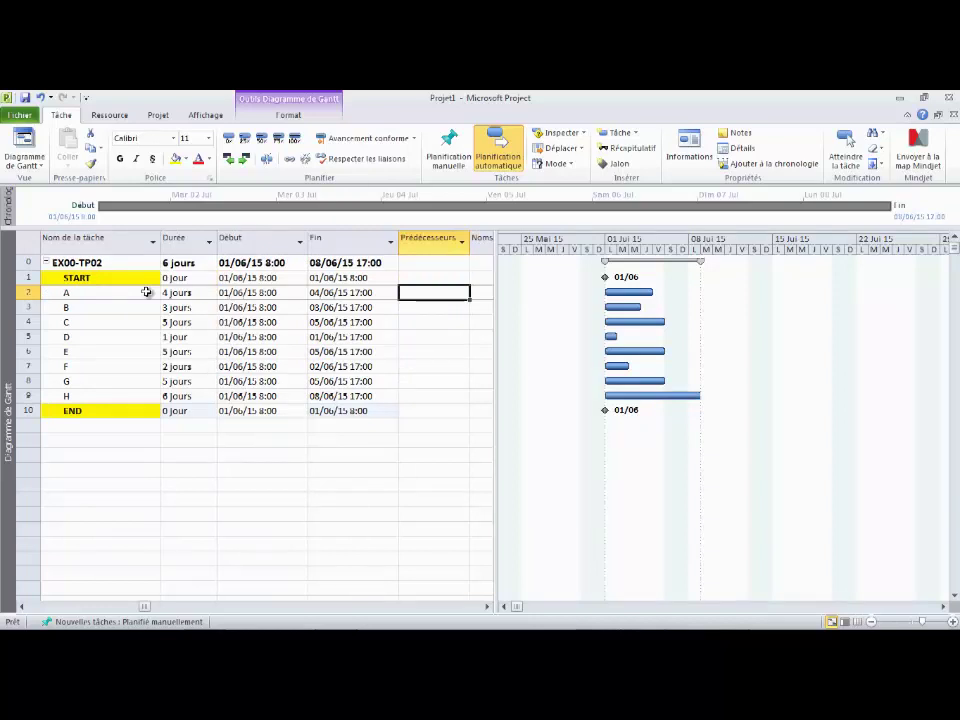
text(1)
key(Return)
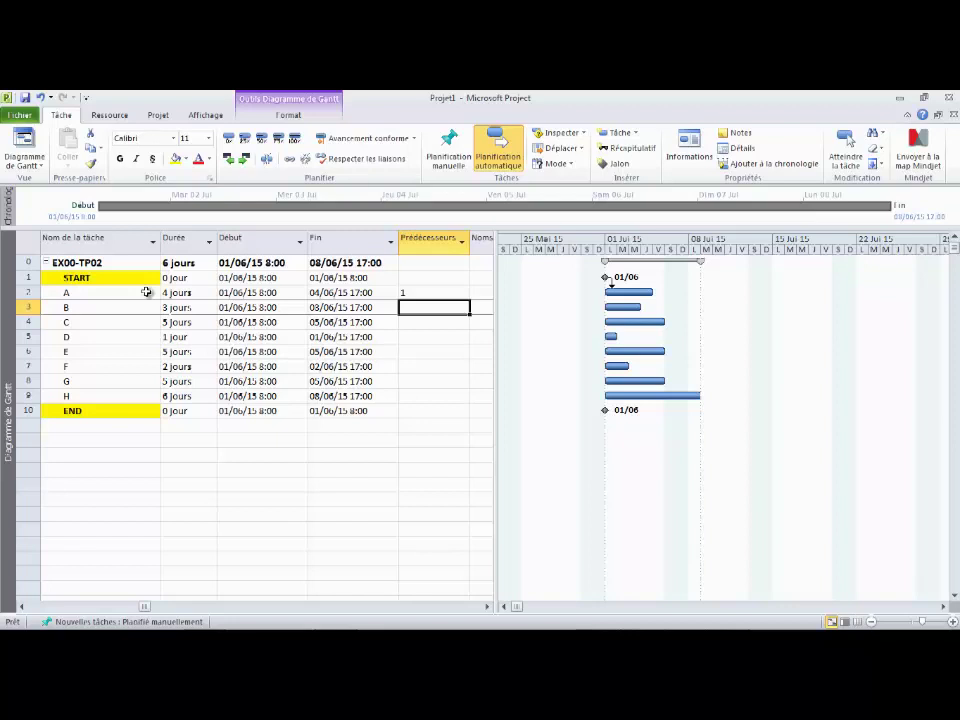
text(1)
key(Return)
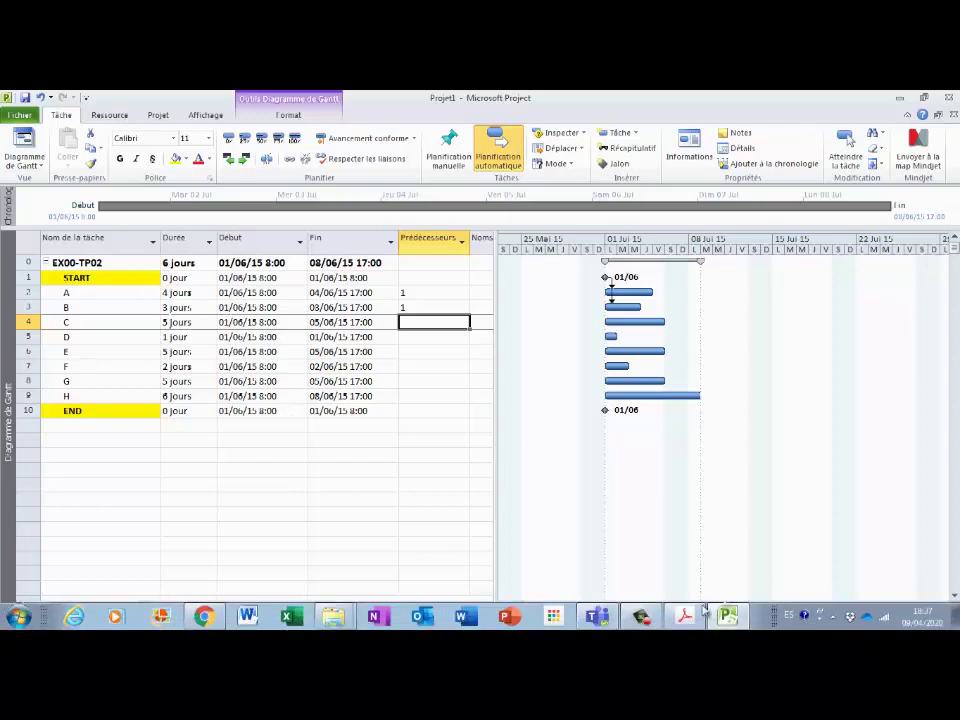
- Check task C's predecessors in the exercise PDF and add tasks A and B as its Fin à début predecessors in the task information
click(682, 617)
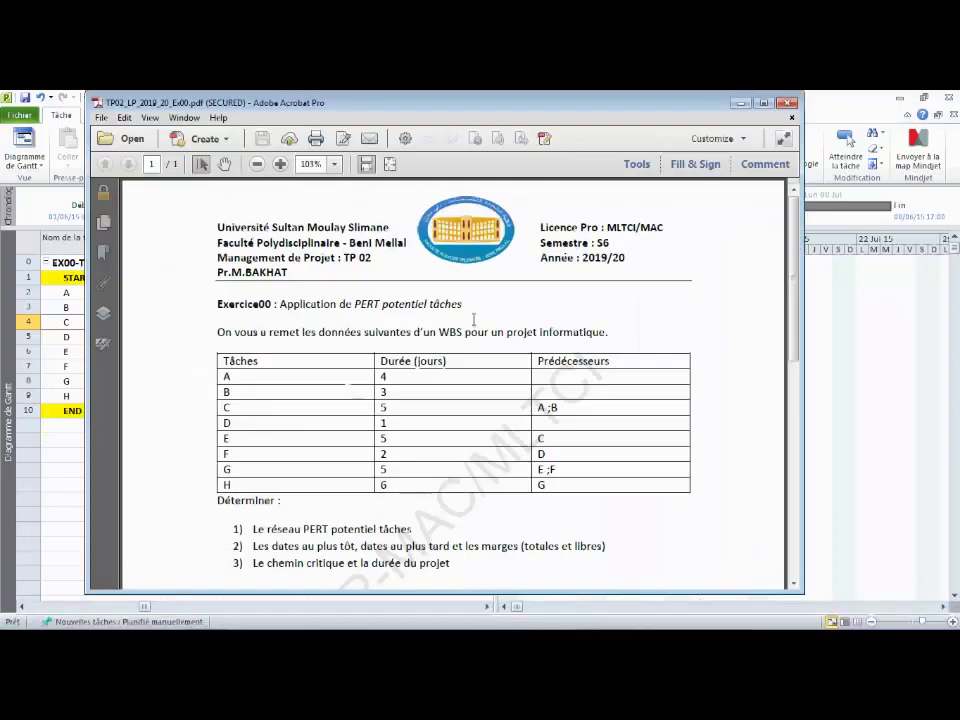
click(739, 104)
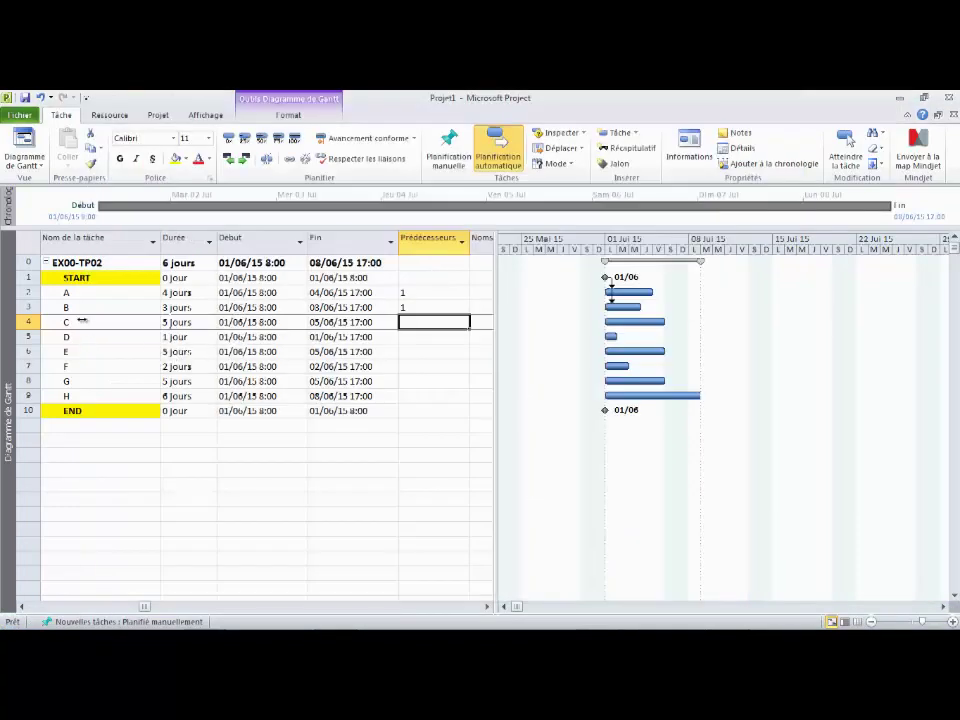
click(21, 606)
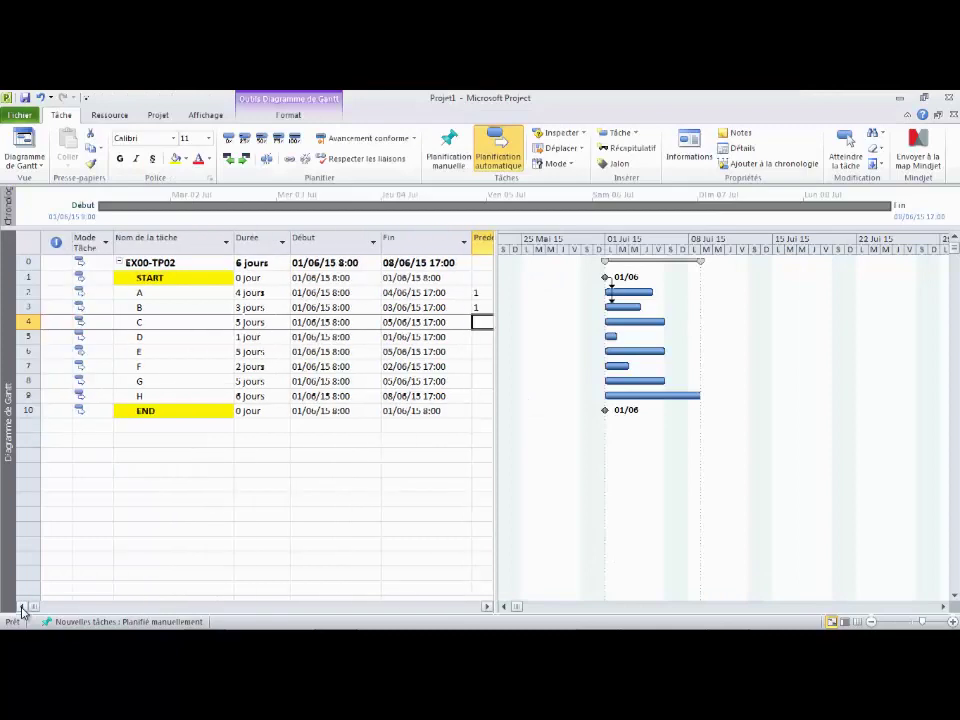
double_click(199, 323)
drag(450, 238, 459, 267)
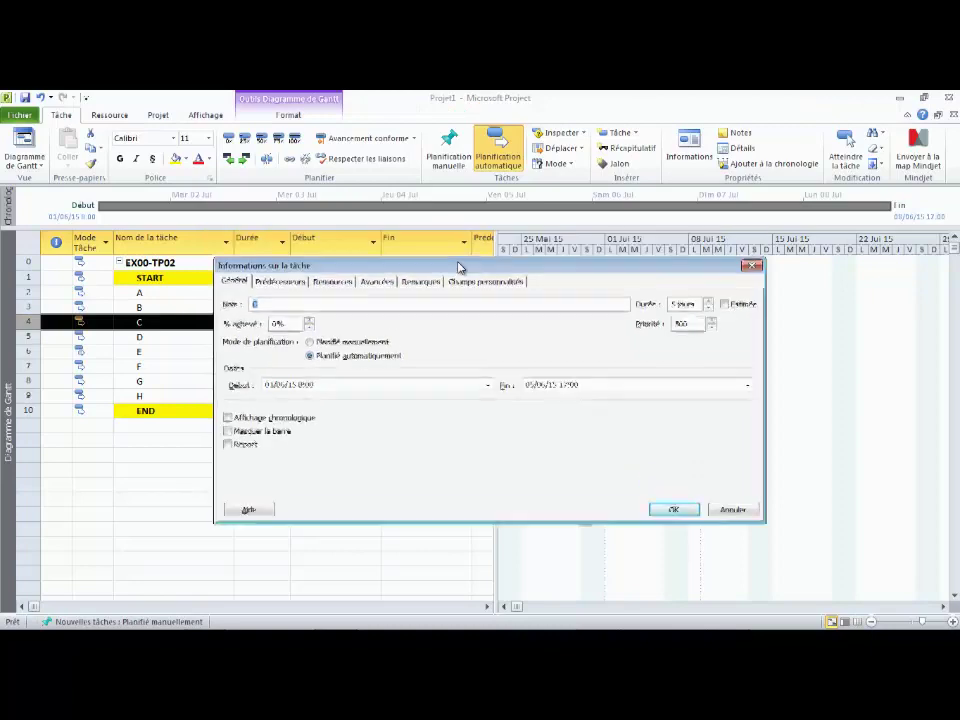
click(288, 283)
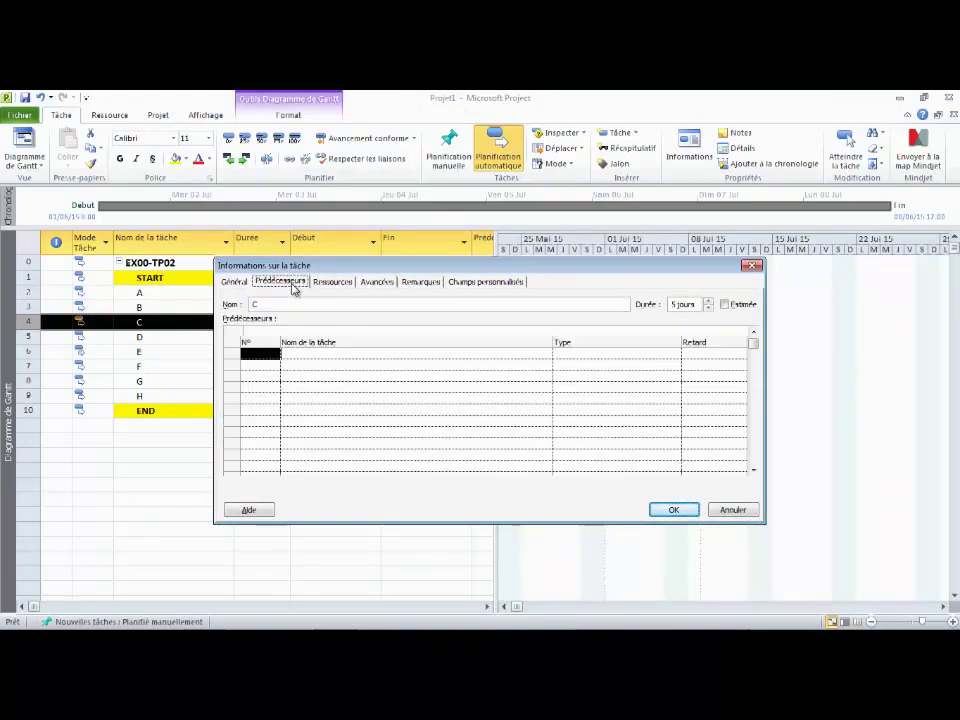
click(410, 353)
drag(480, 265, 510, 228)
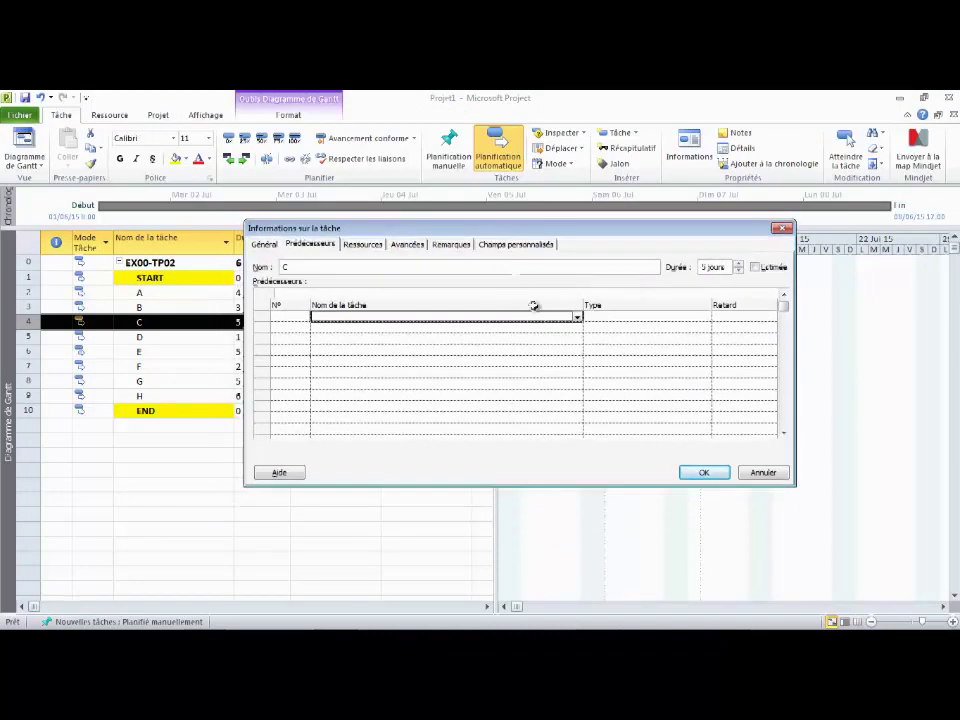
click(578, 315)
click(452, 332)
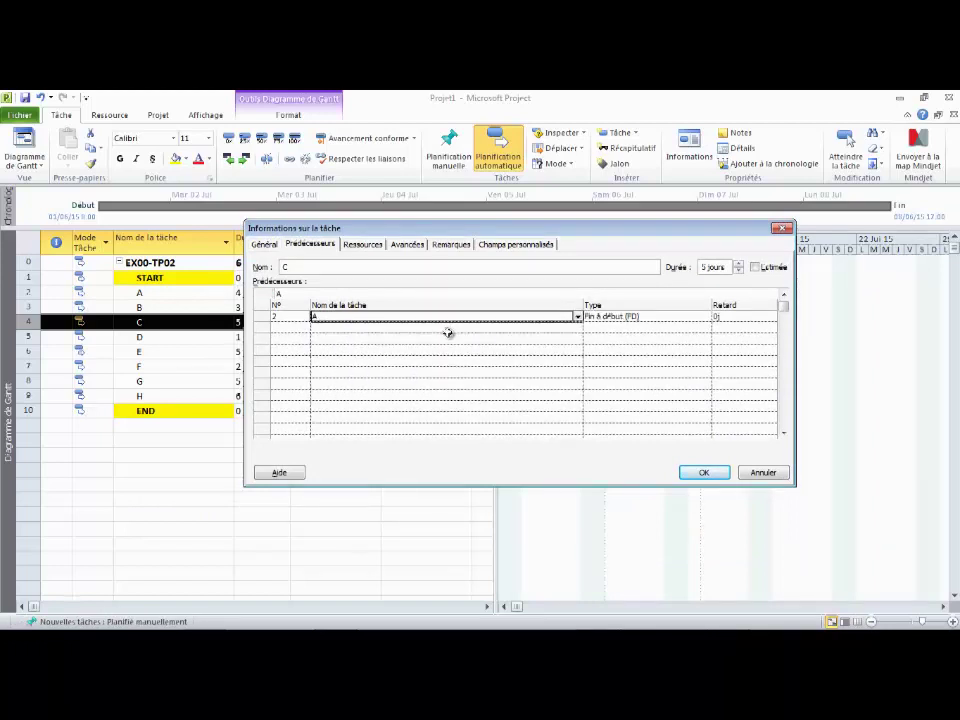
click(578, 328)
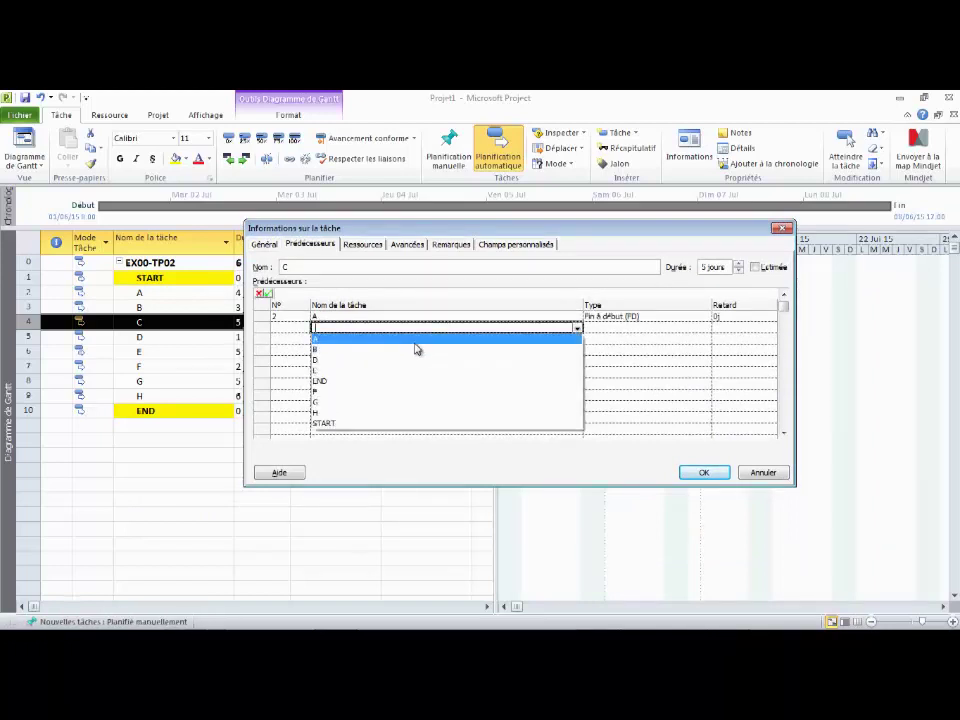
click(416, 350)
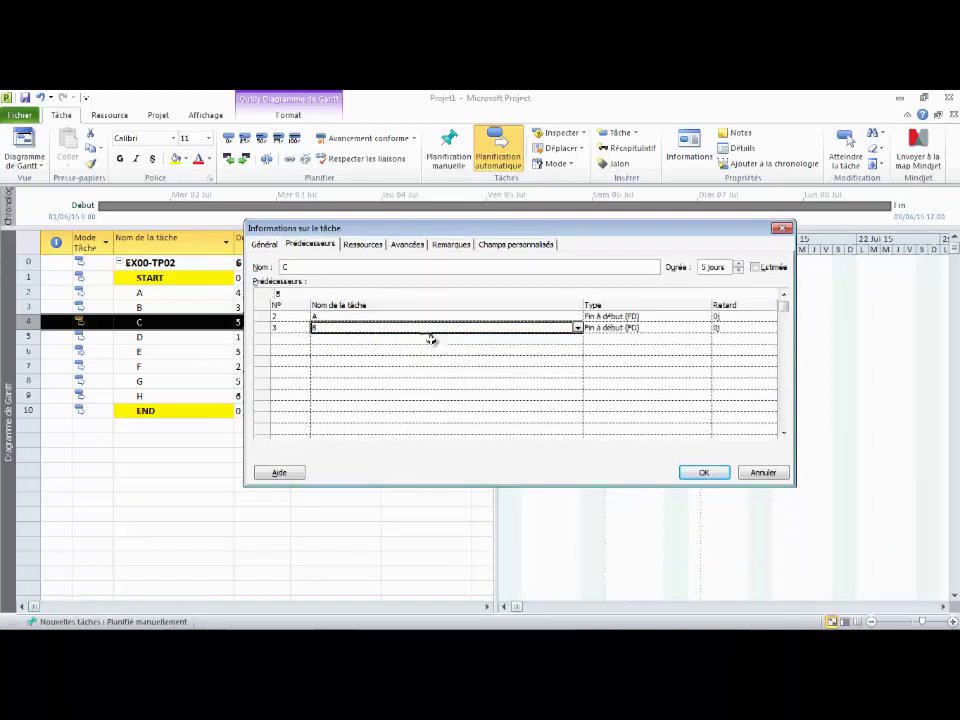
click(692, 473)
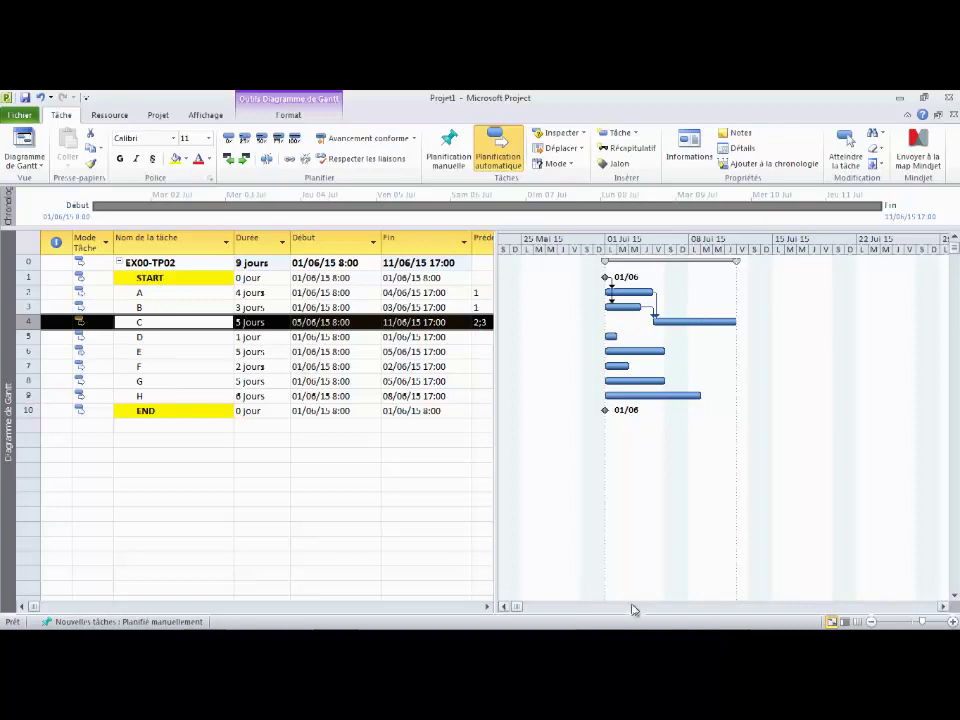
- Check task D in the exercise PDF and set START as its Fin à début predecessor in the task information
mouse_move(636, 624)
click(688, 618)
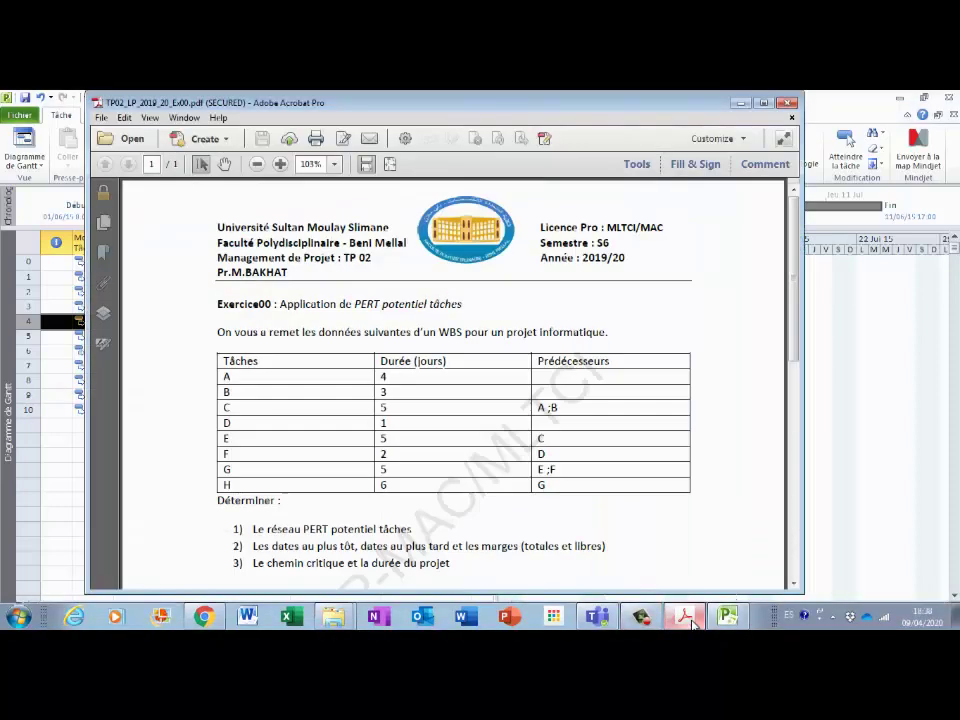
click(688, 618)
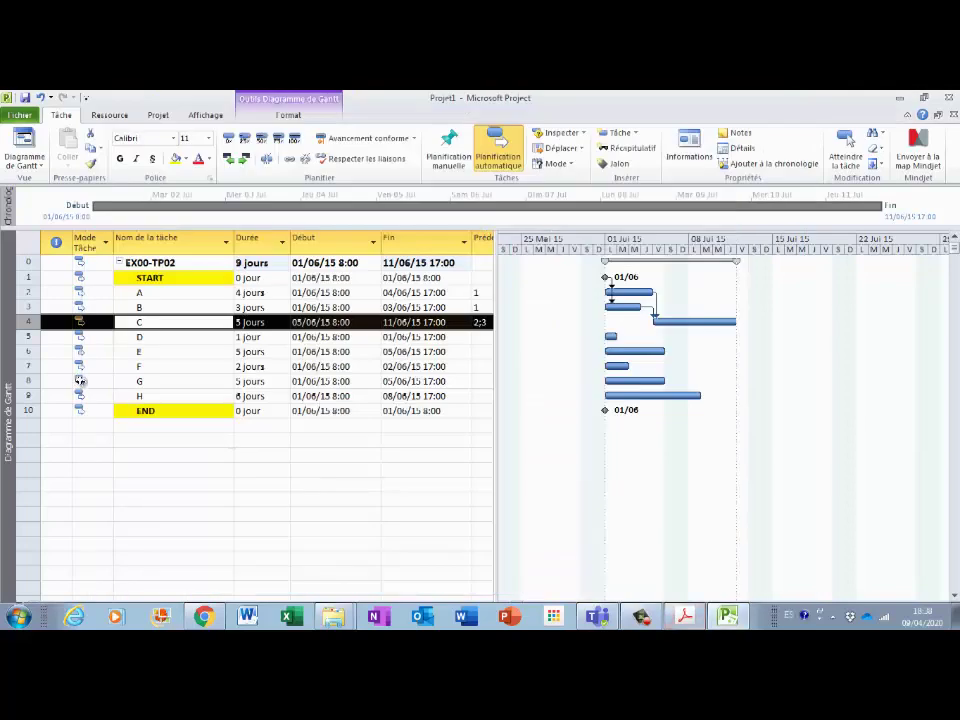
click(166, 338)
double_click(166, 341)
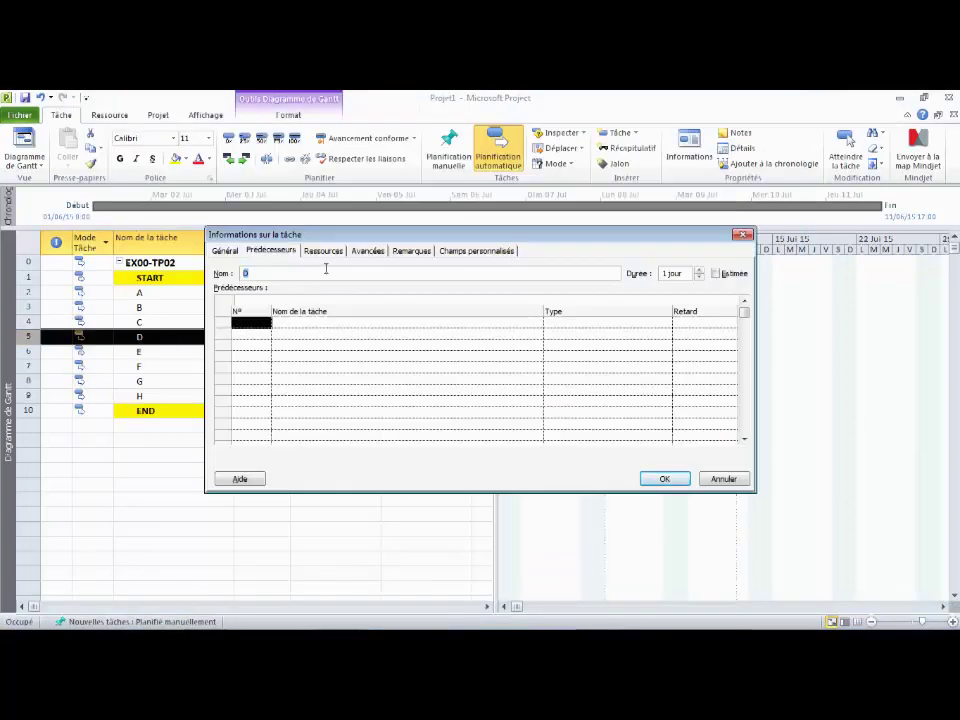
click(514, 322)
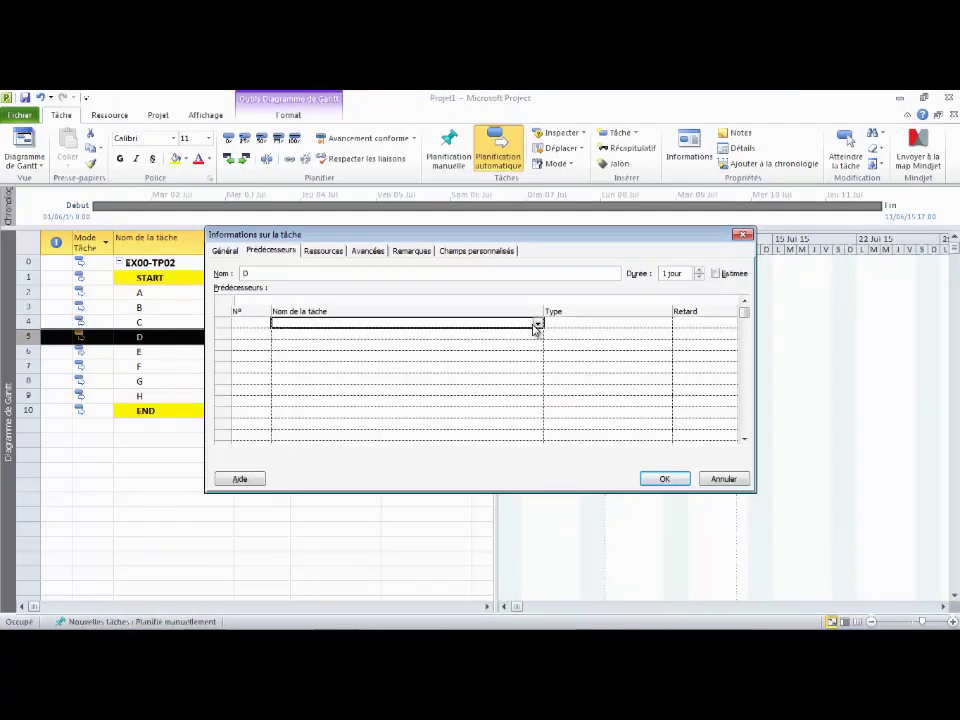
click(537, 324)
click(300, 421)
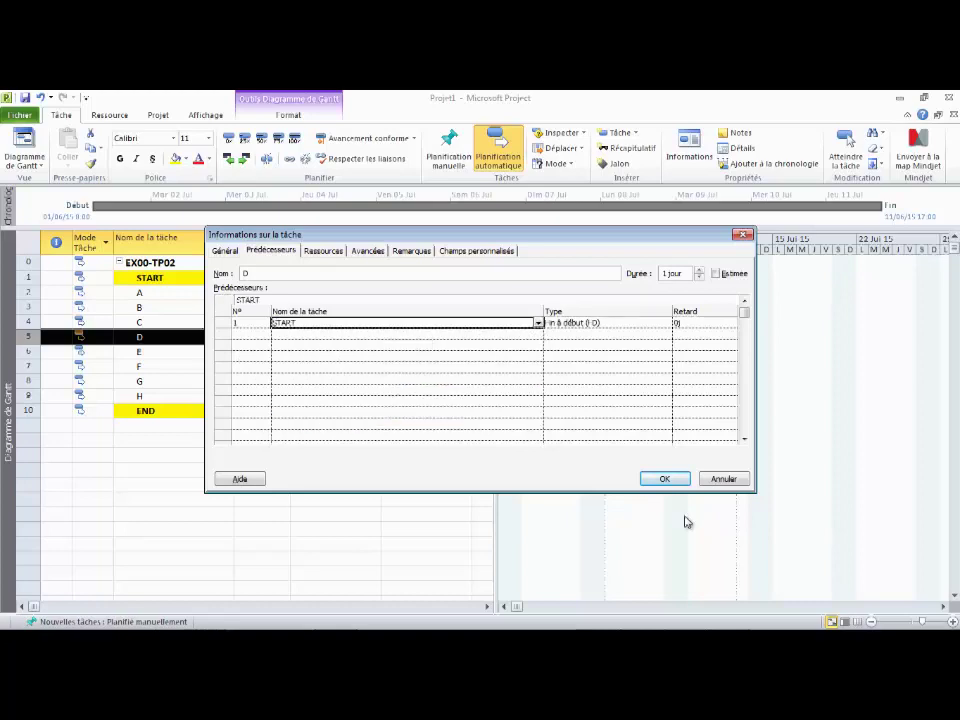
click(668, 480)
- Check task E in the exercise PDF and set task C as its predecessor in the task information
double_click(170, 350)
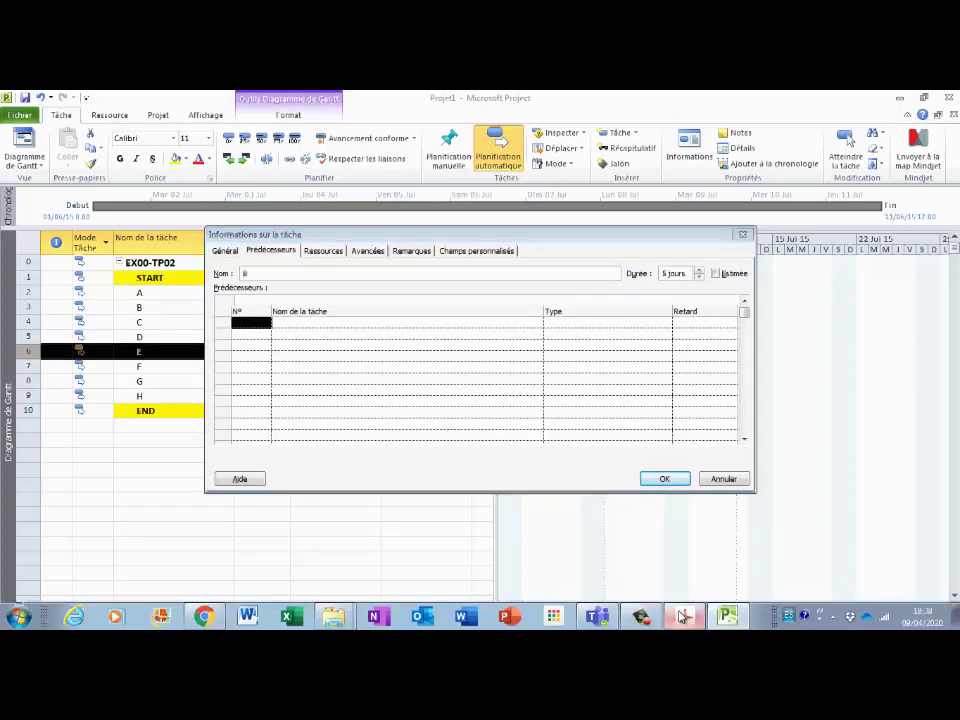
click(684, 616)
click(684, 616)
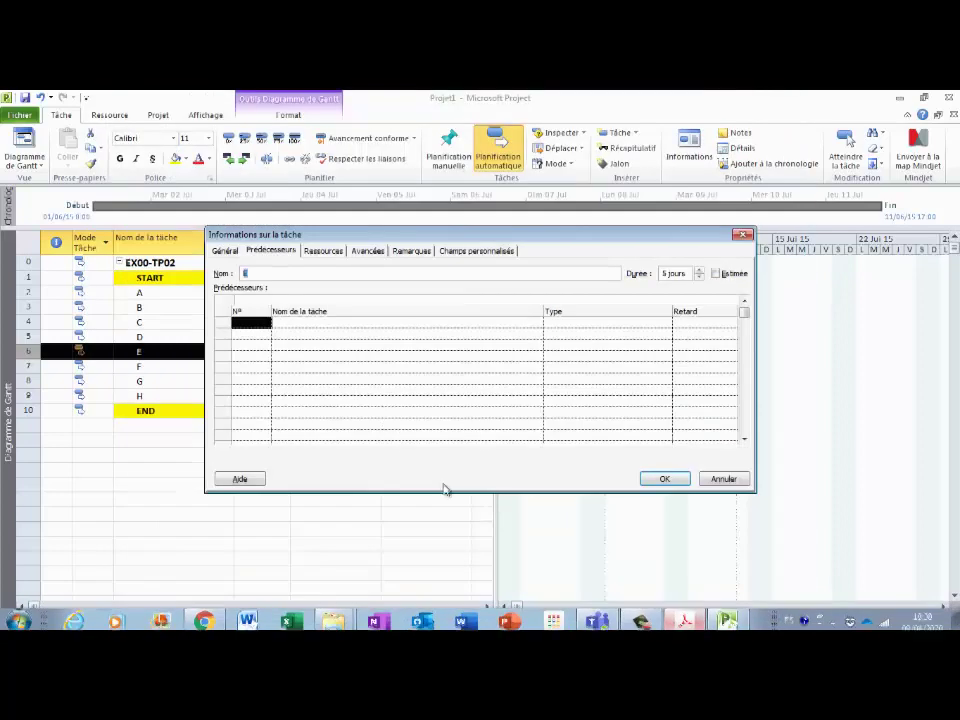
click(536, 325)
click(538, 324)
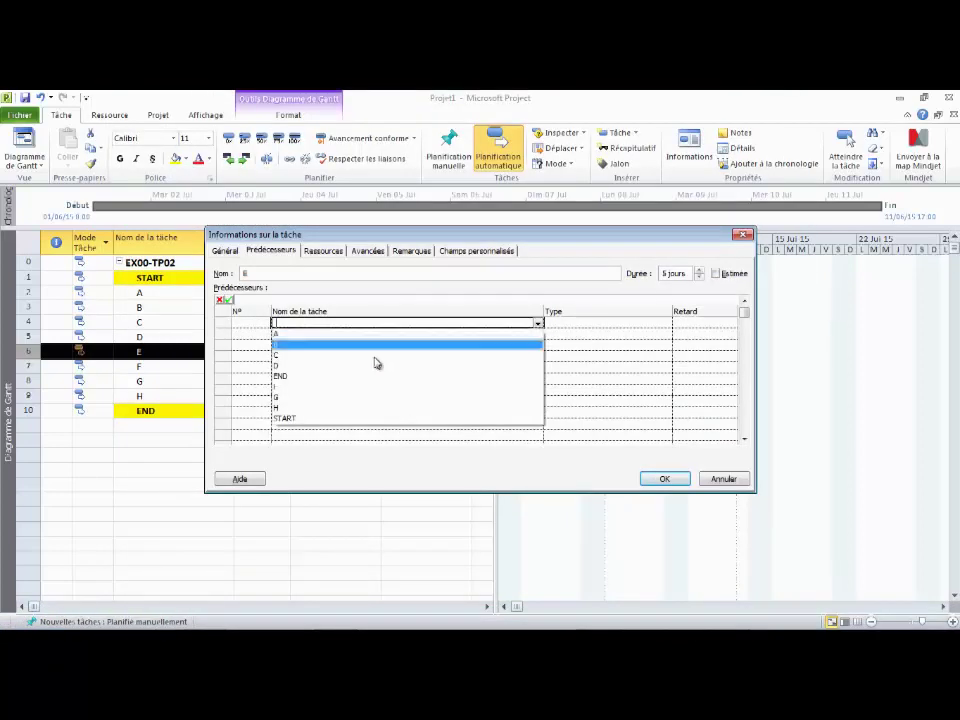
click(373, 373)
click(686, 488)
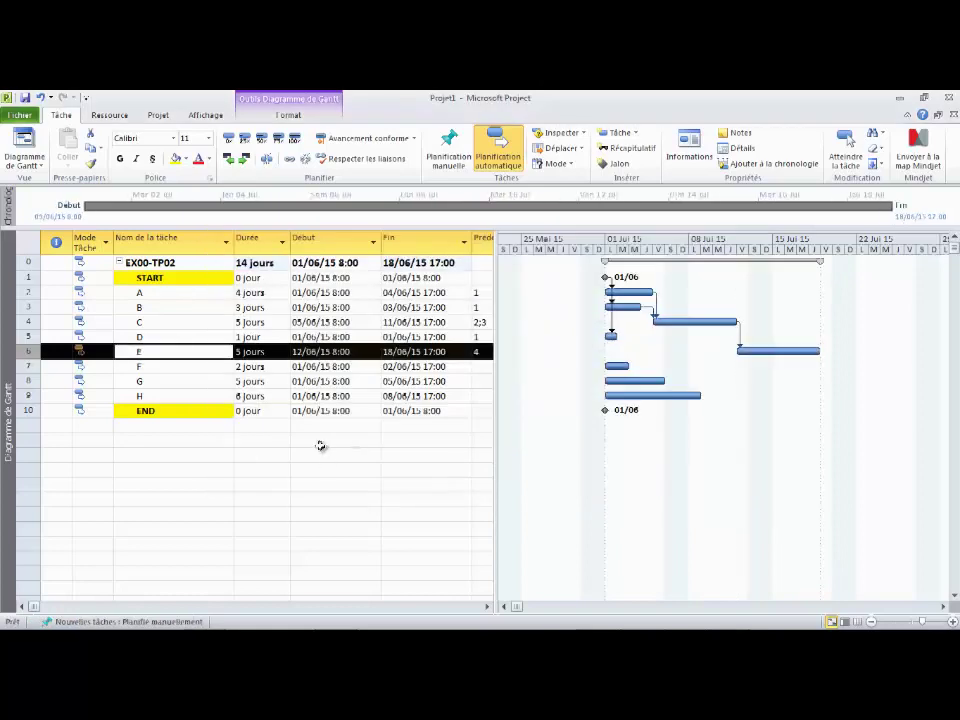
- Check task F in the exercise PDF and set task D as its Fin à début predecessor in the task information
double_click(191, 366)
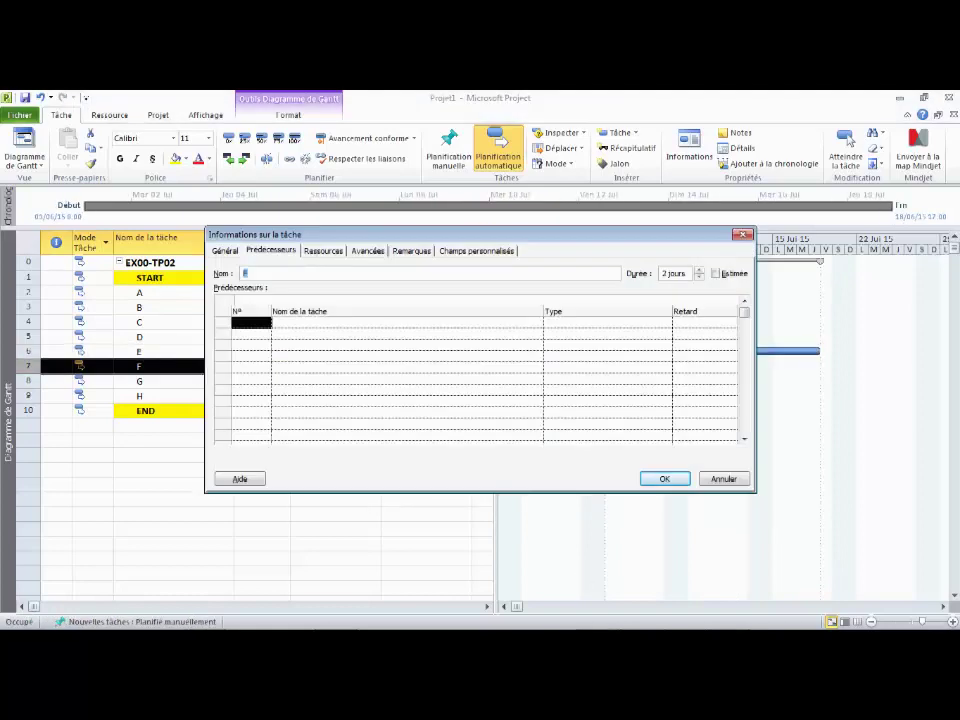
click(682, 618)
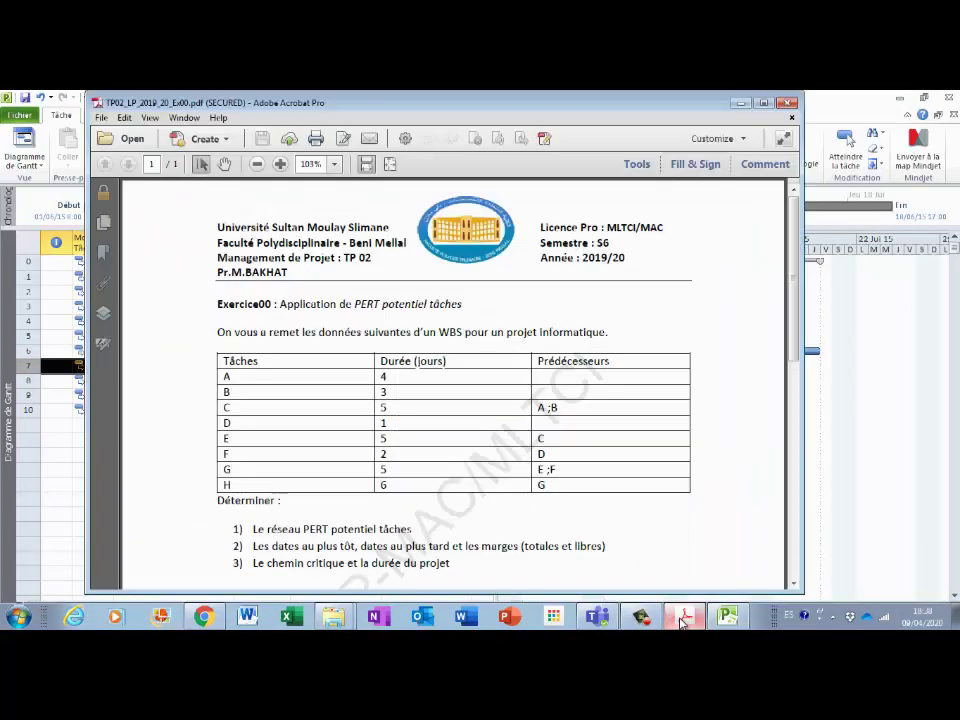
key(alt+Tab)
click(454, 322)
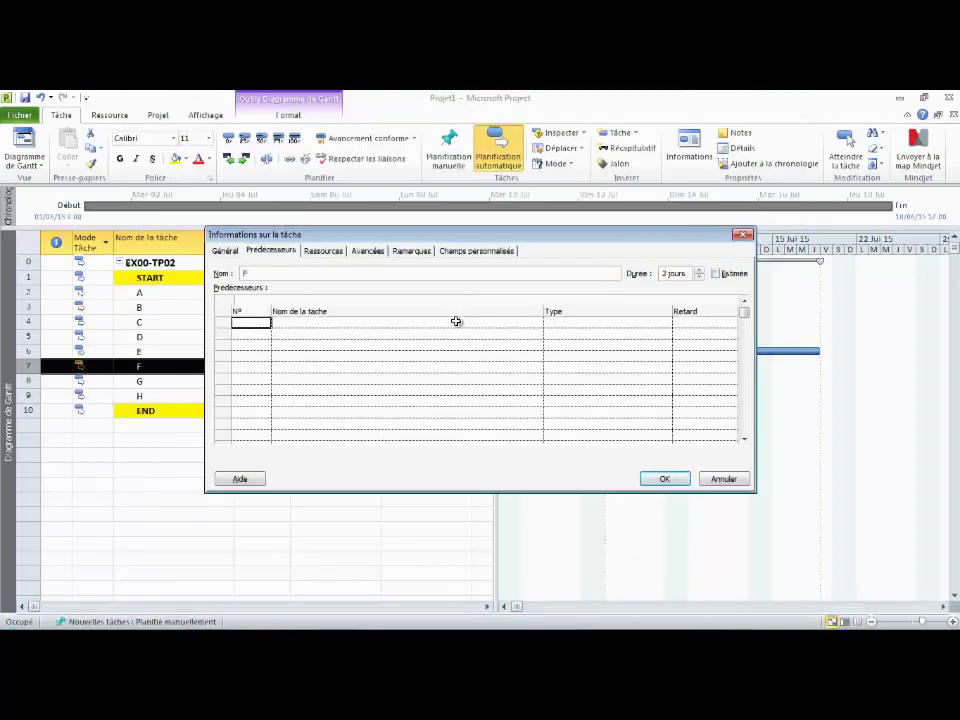
click(538, 323)
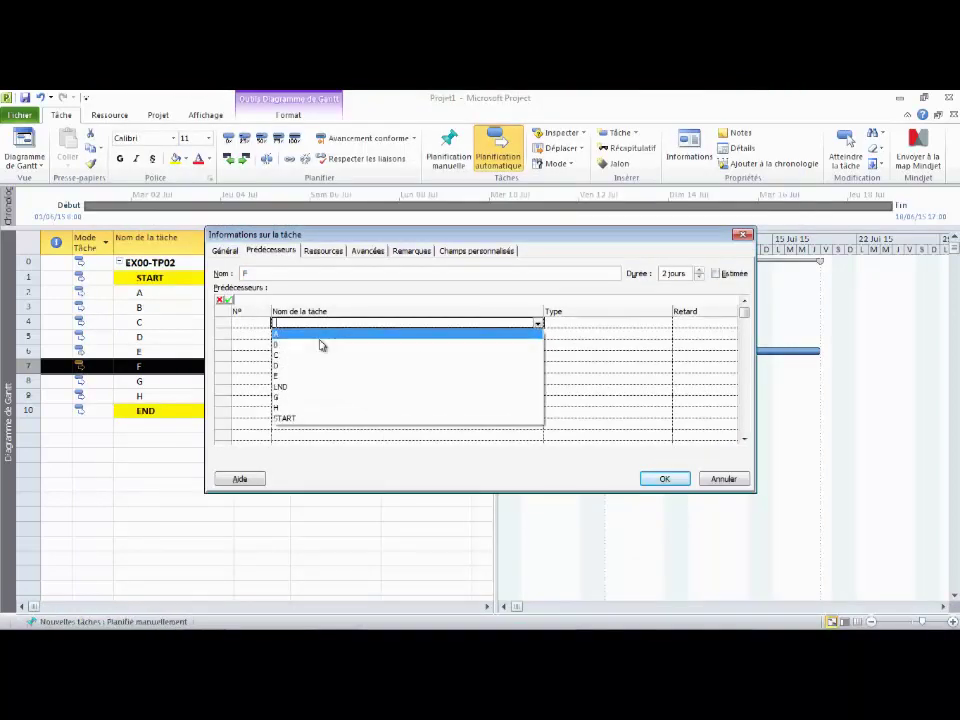
click(315, 367)
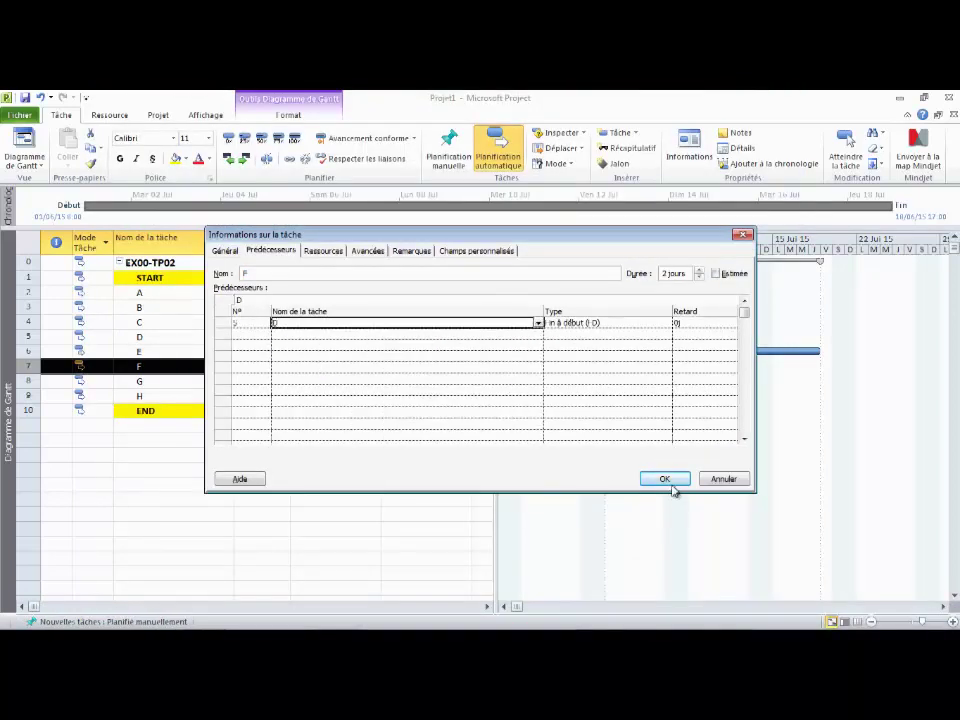
click(664, 479)
- Check task G in the exercise PDF and add tasks E and F as its predecessors in the task information
double_click(172, 385)
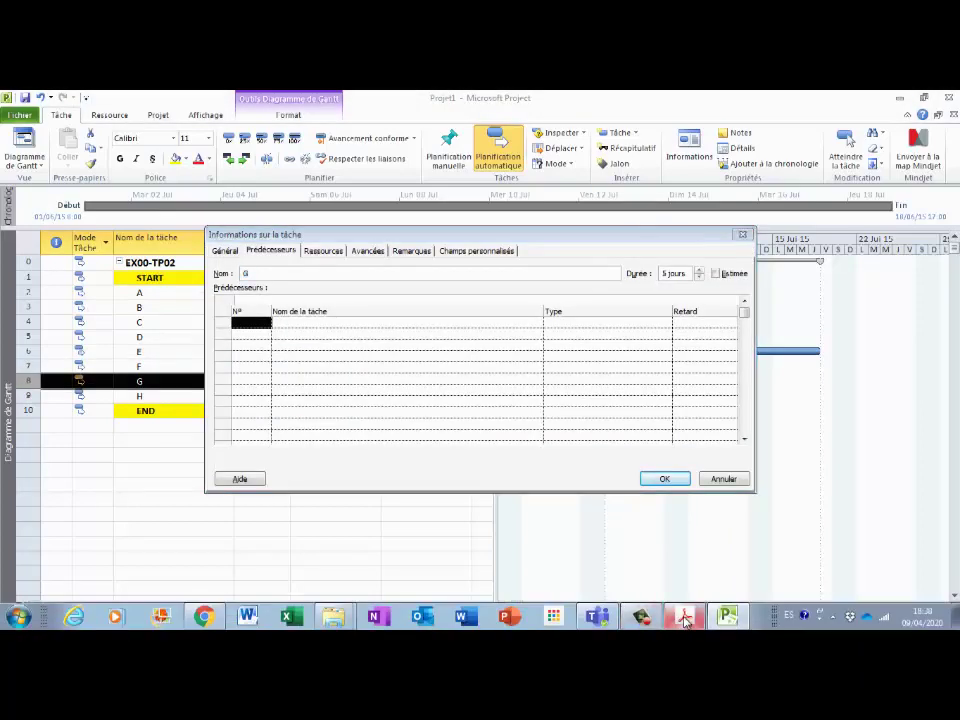
click(685, 616)
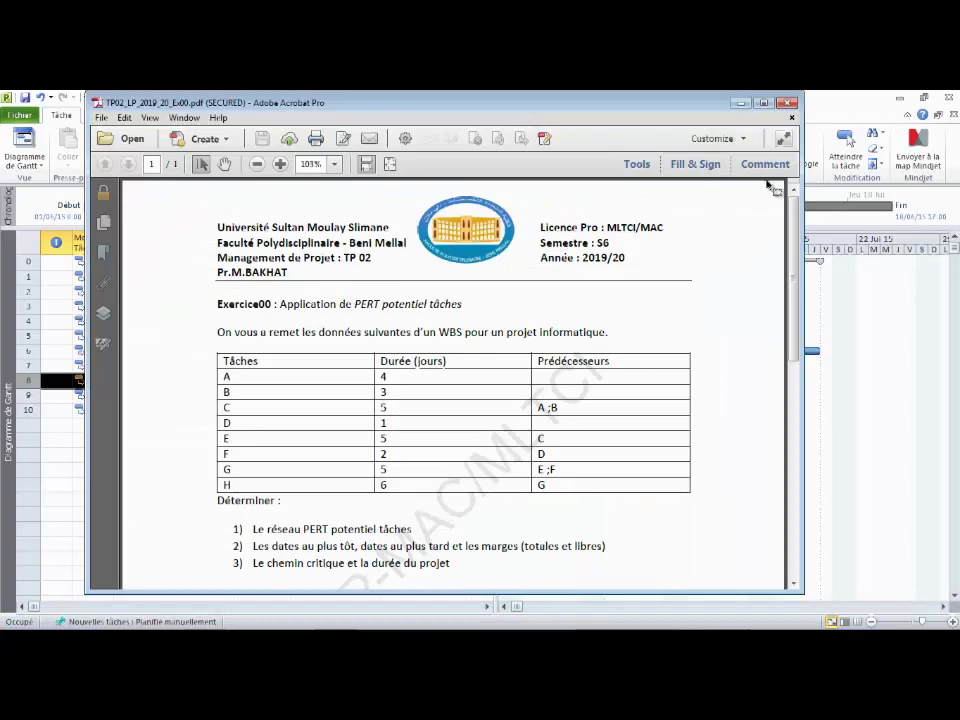
click(738, 106)
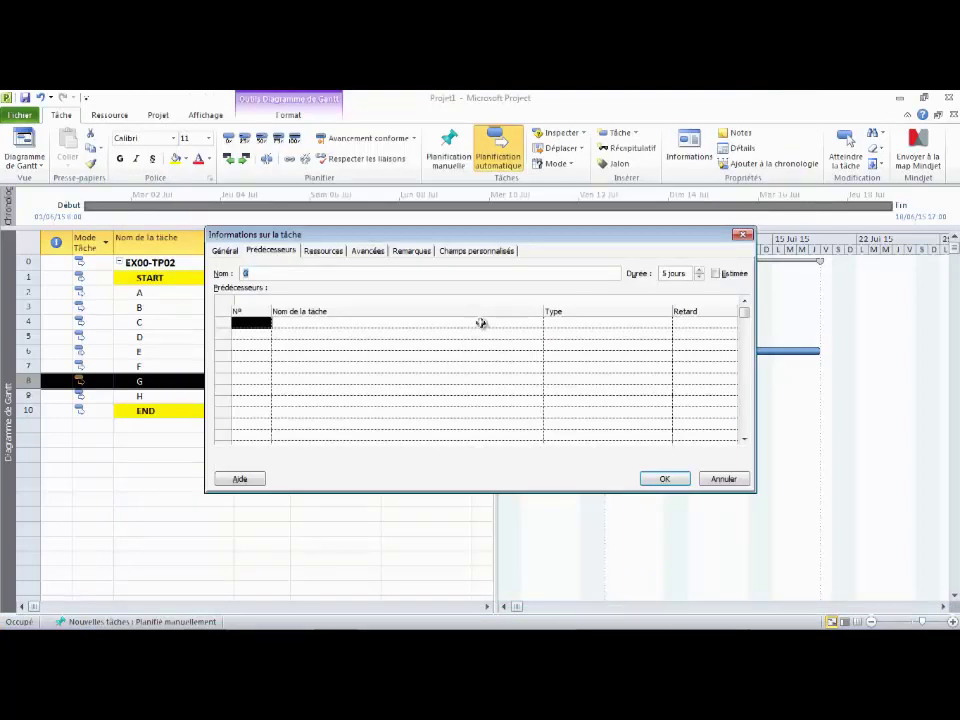
click(538, 324)
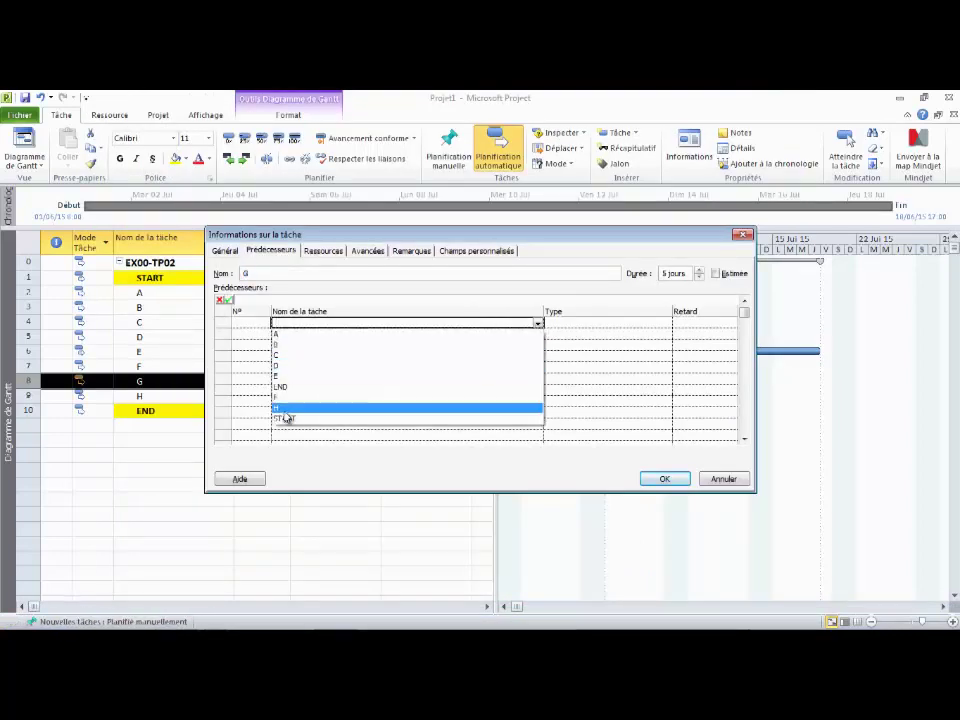
click(293, 379)
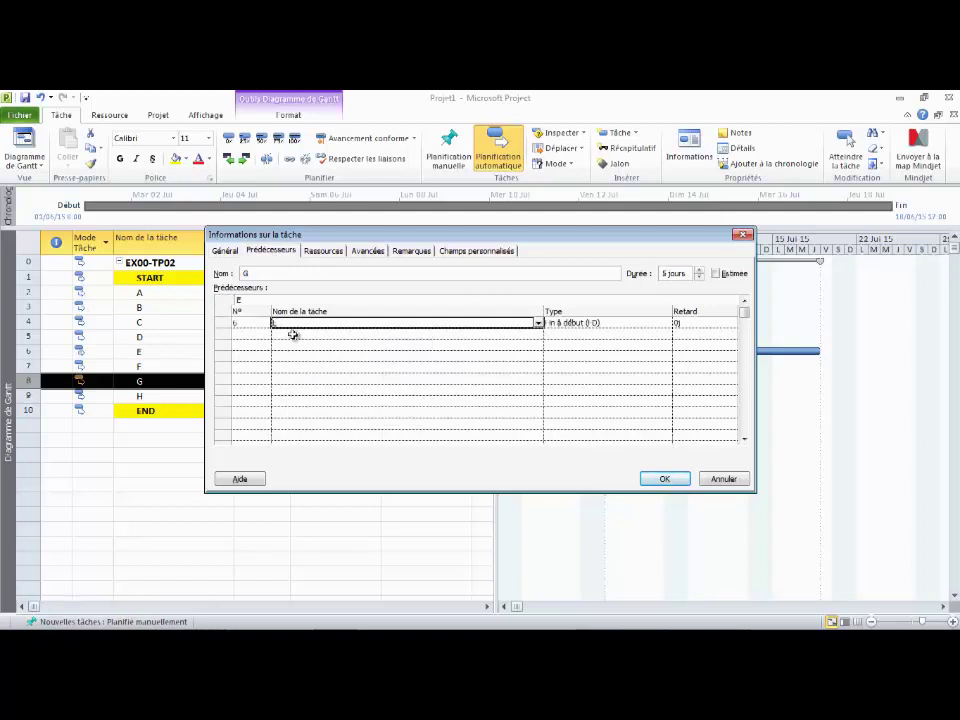
click(293, 334)
click(538, 334)
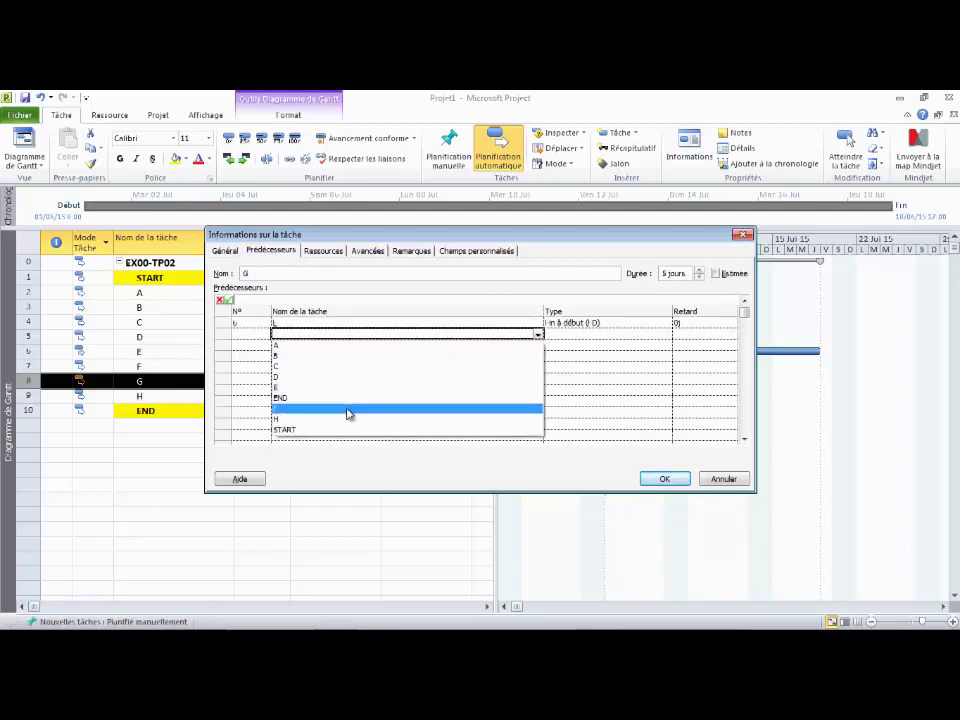
click(348, 410)
click(664, 479)
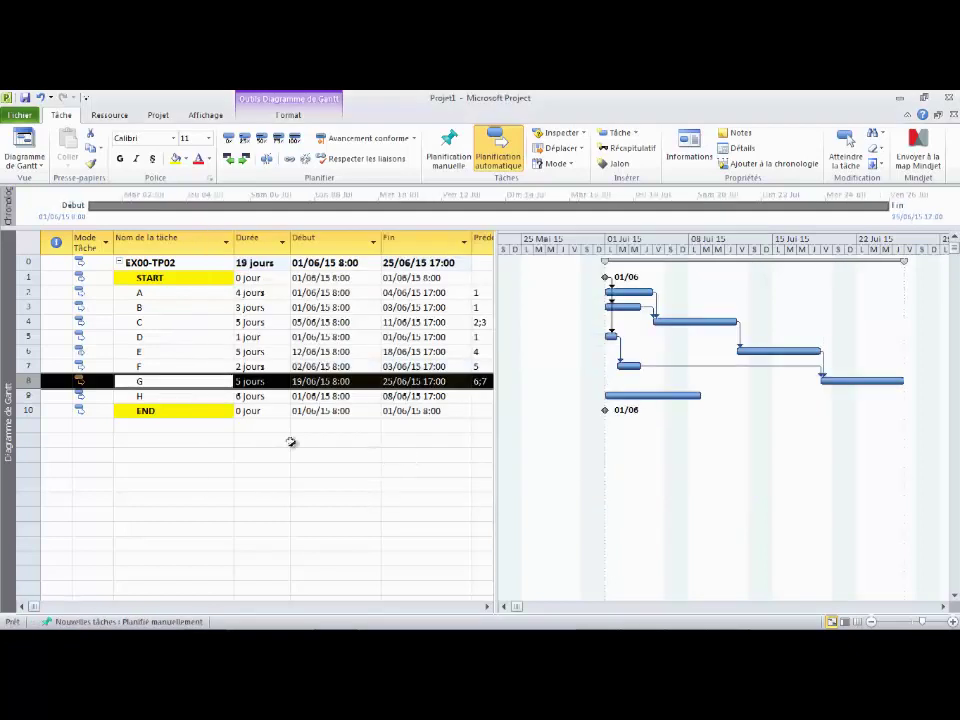
- Set task G as the predecessor of task H in the task information
double_click(186, 396)
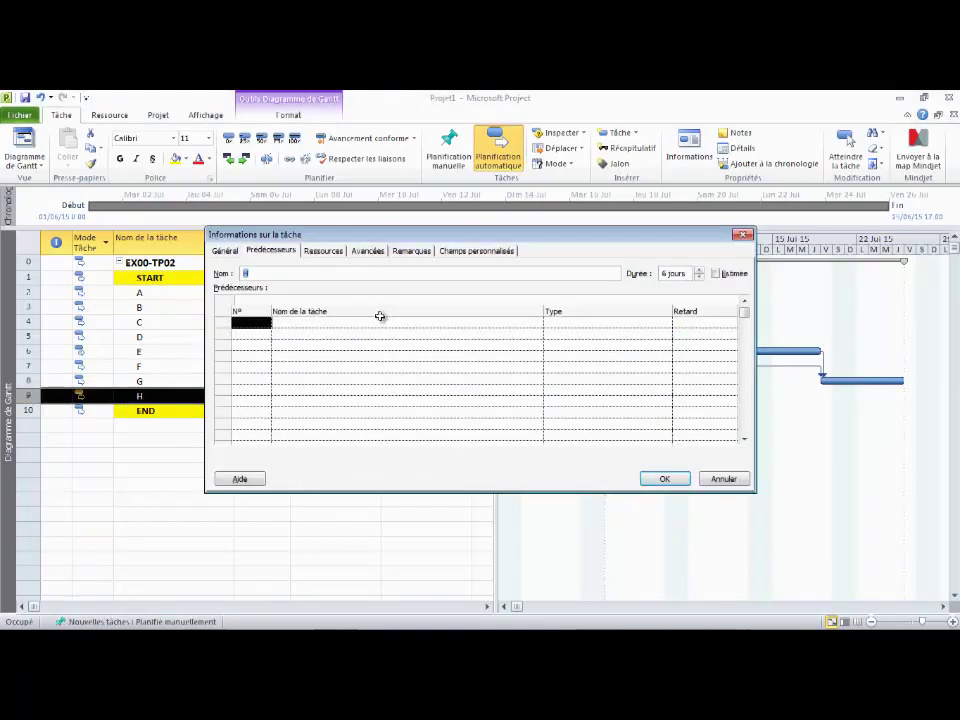
click(377, 323)
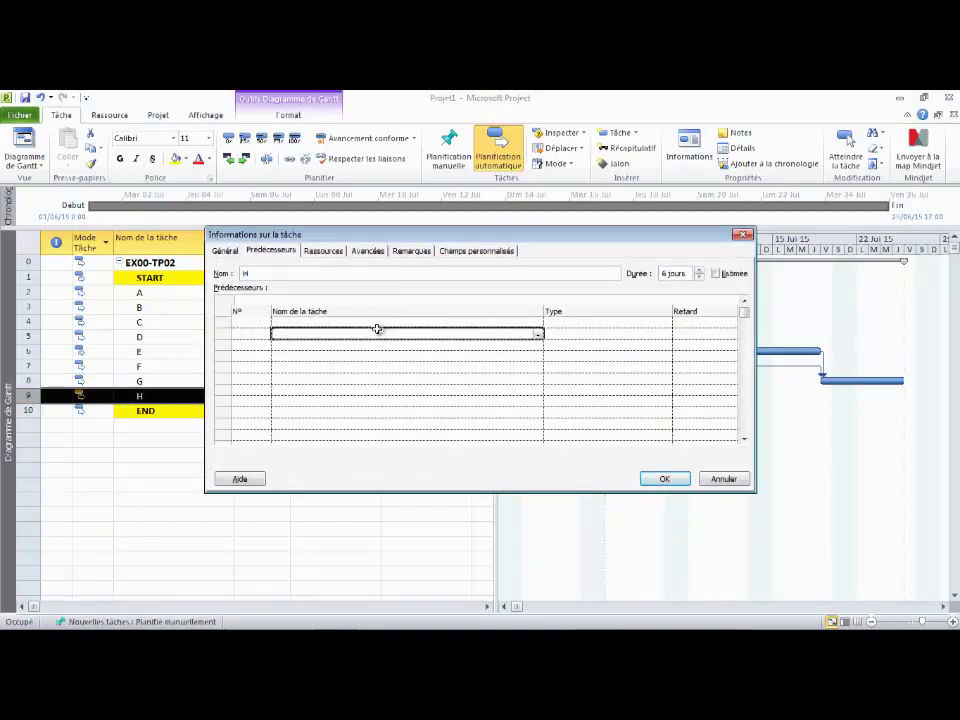
click(538, 323)
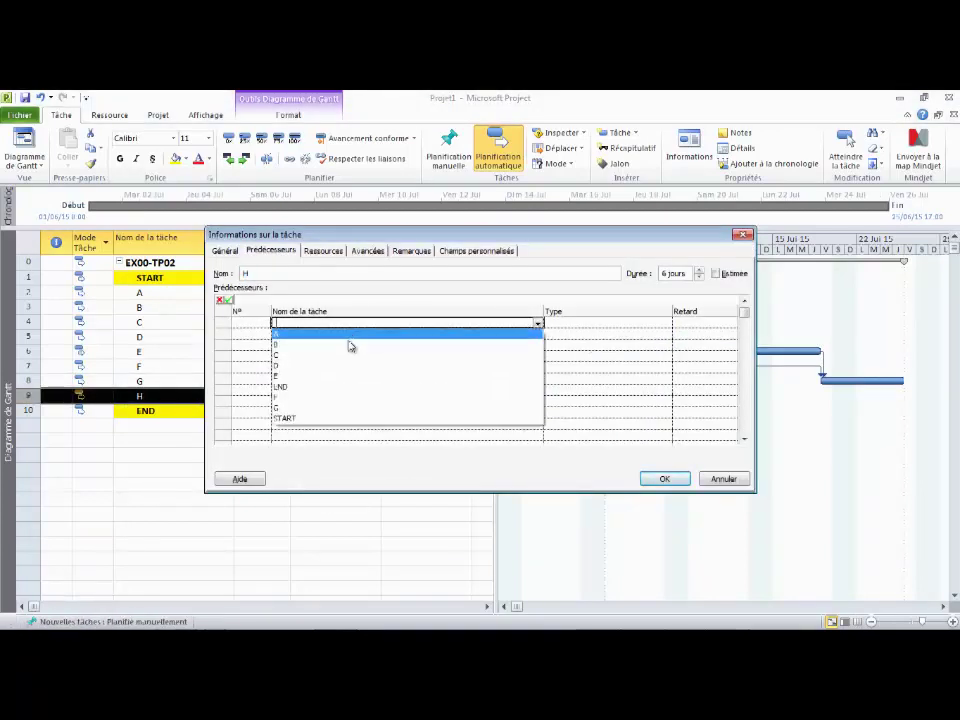
click(341, 408)
click(662, 479)
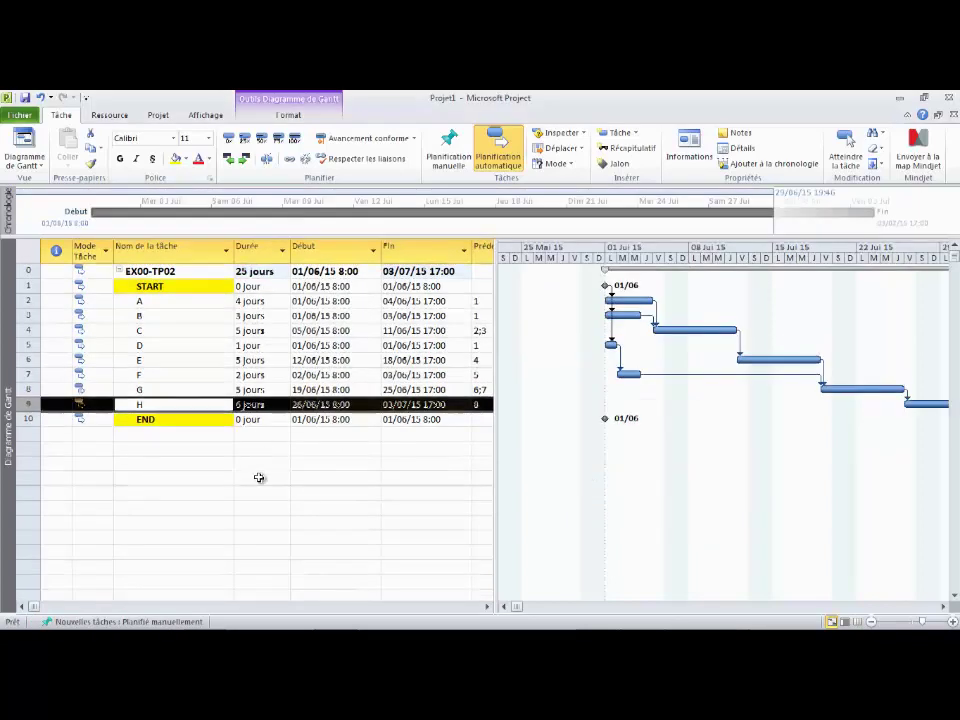
click(260, 478)
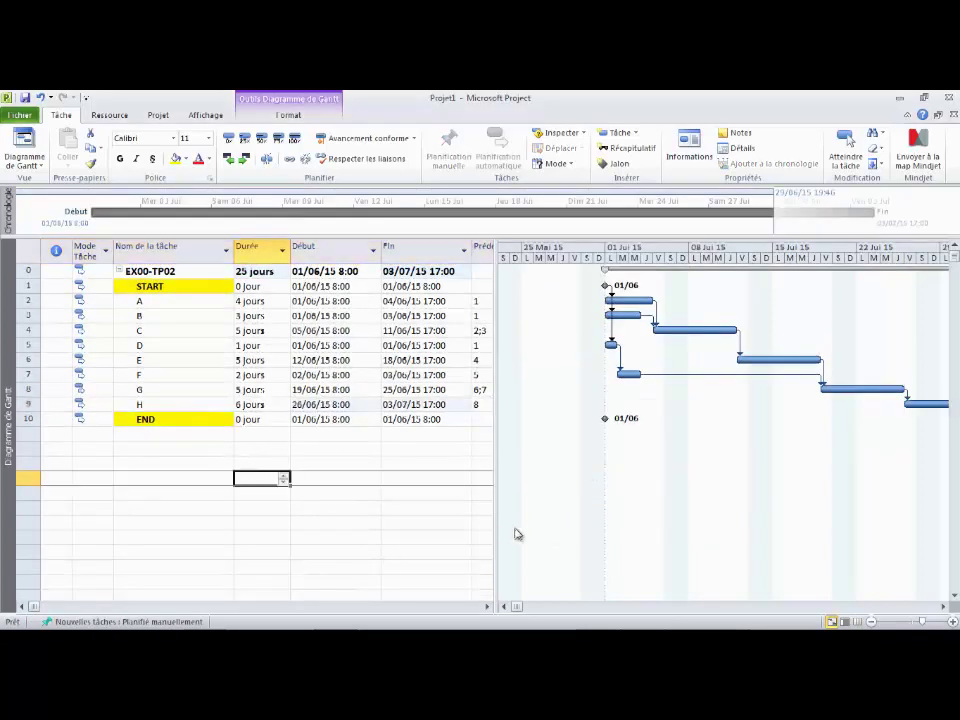
- Widen the task table and add a Successeurs column after Noms ressources
drag(496, 528, 575, 524)
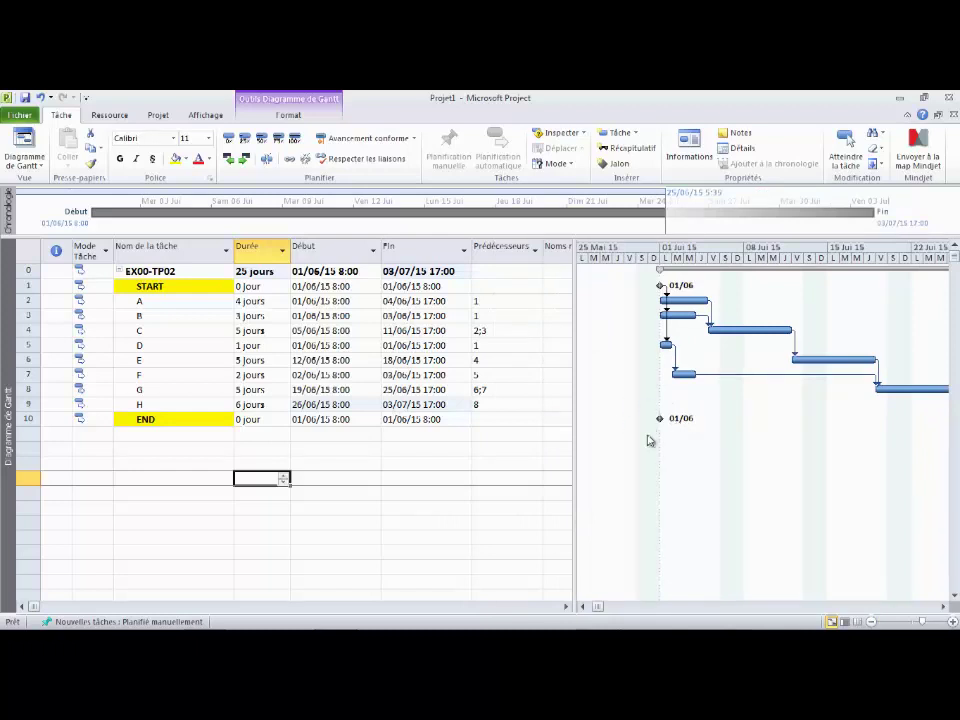
click(566, 607)
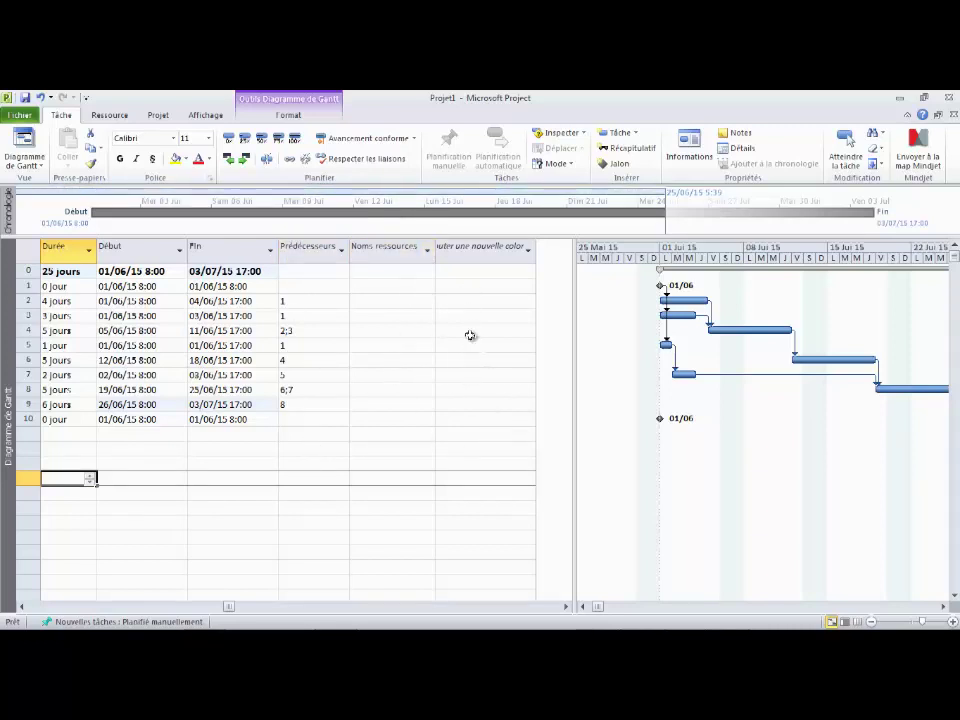
click(475, 252)
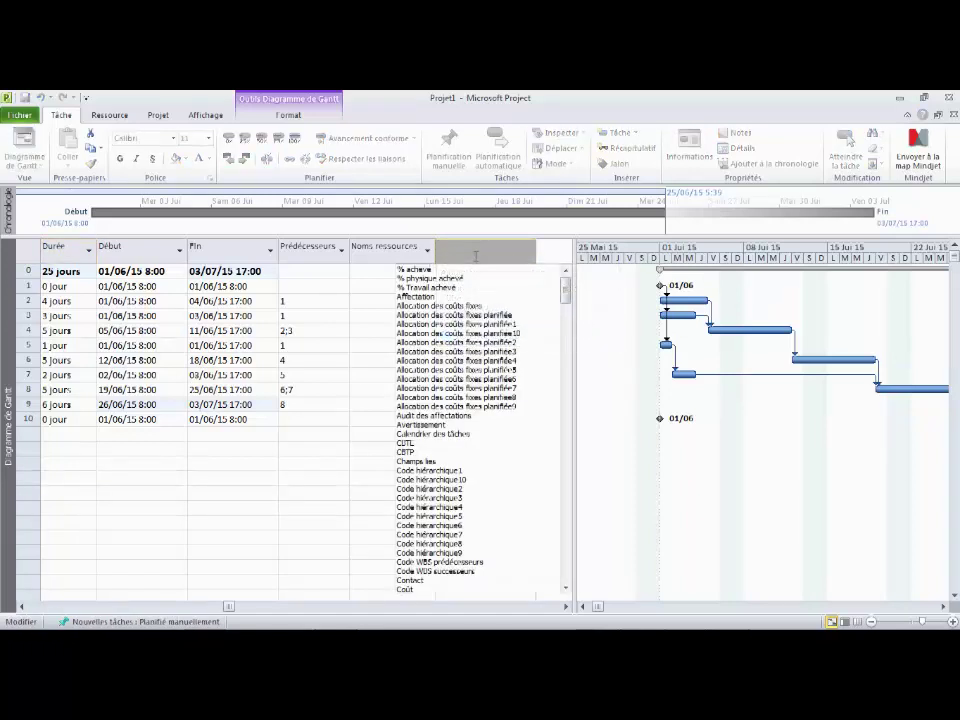
text(successeurs)
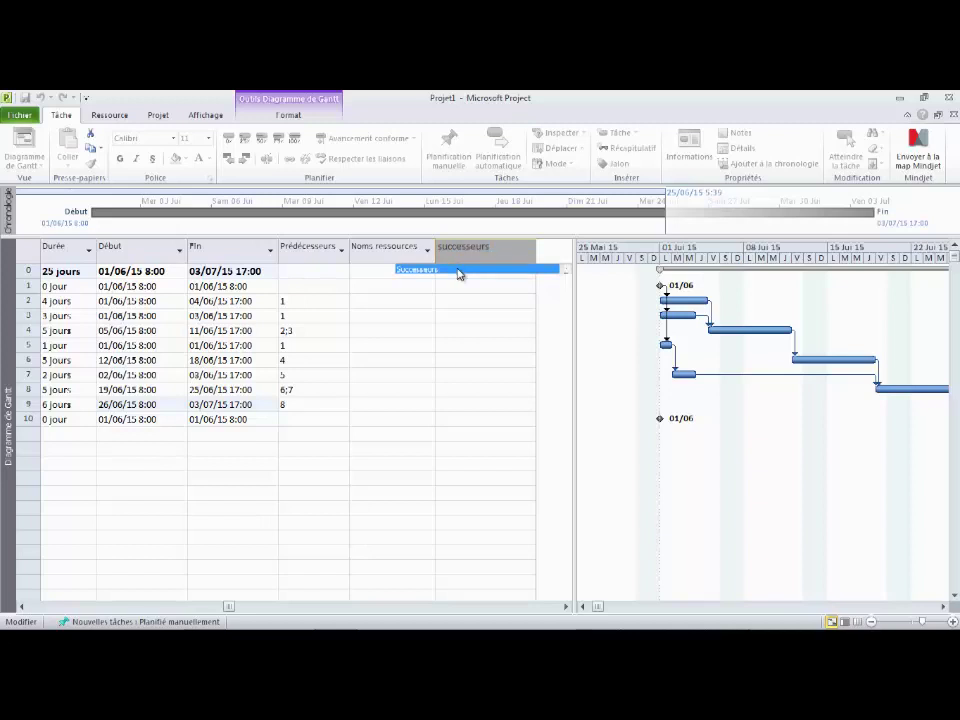
click(456, 271)
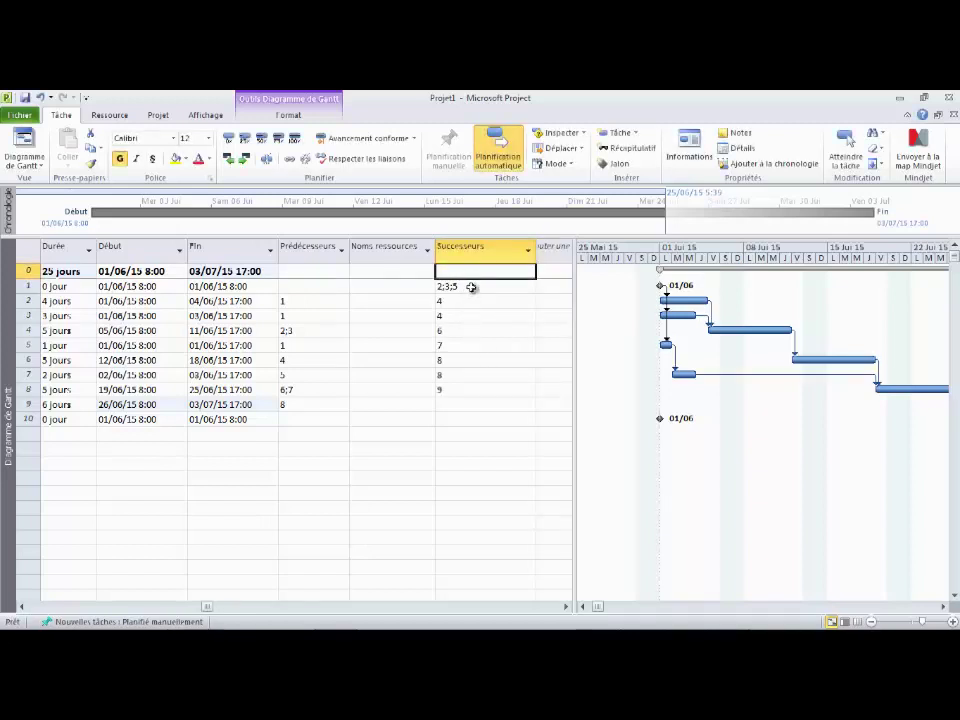
- Review the successors of each task from START down to H and compare them with the task names and row numbers
click(471, 287)
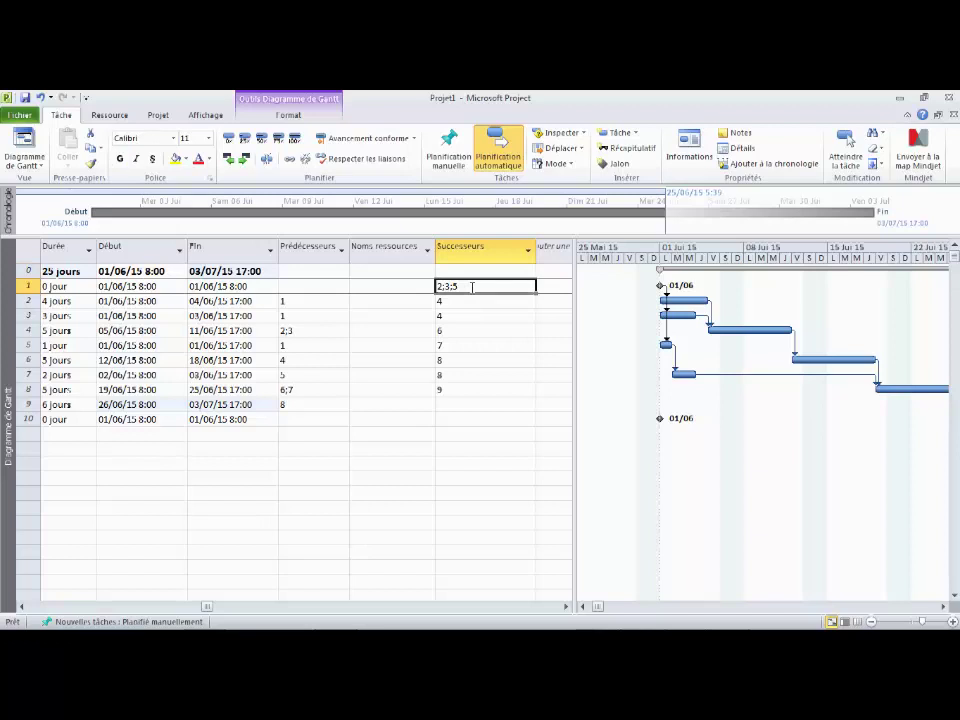
key(Down)
key(Down)
key(Down)
key(Down)
key(Down)
key(Down)
key(Down)
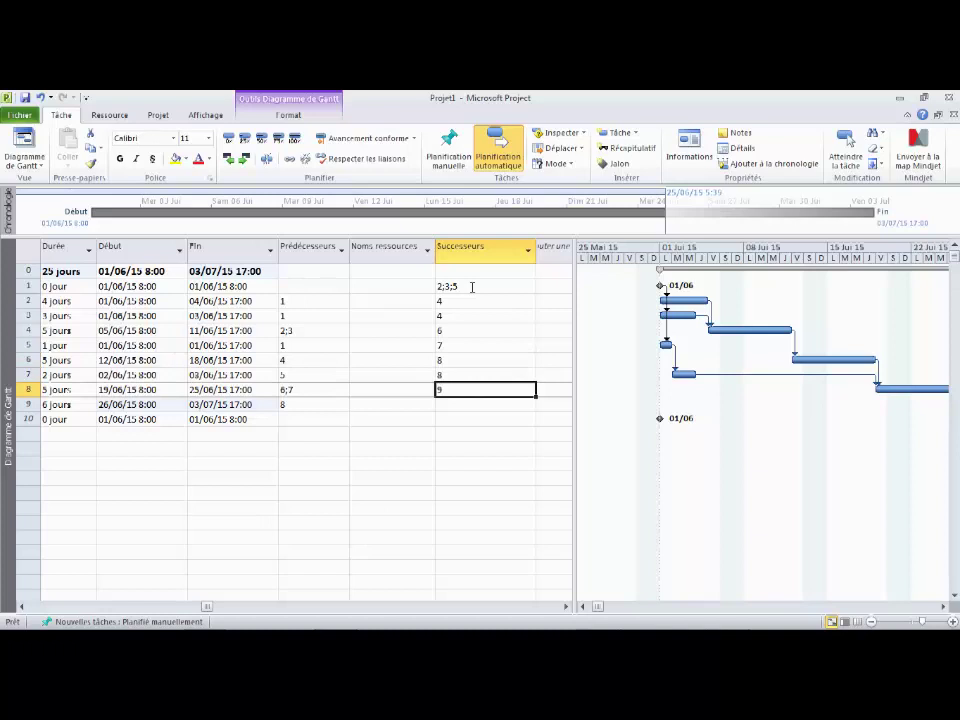
key(Return)
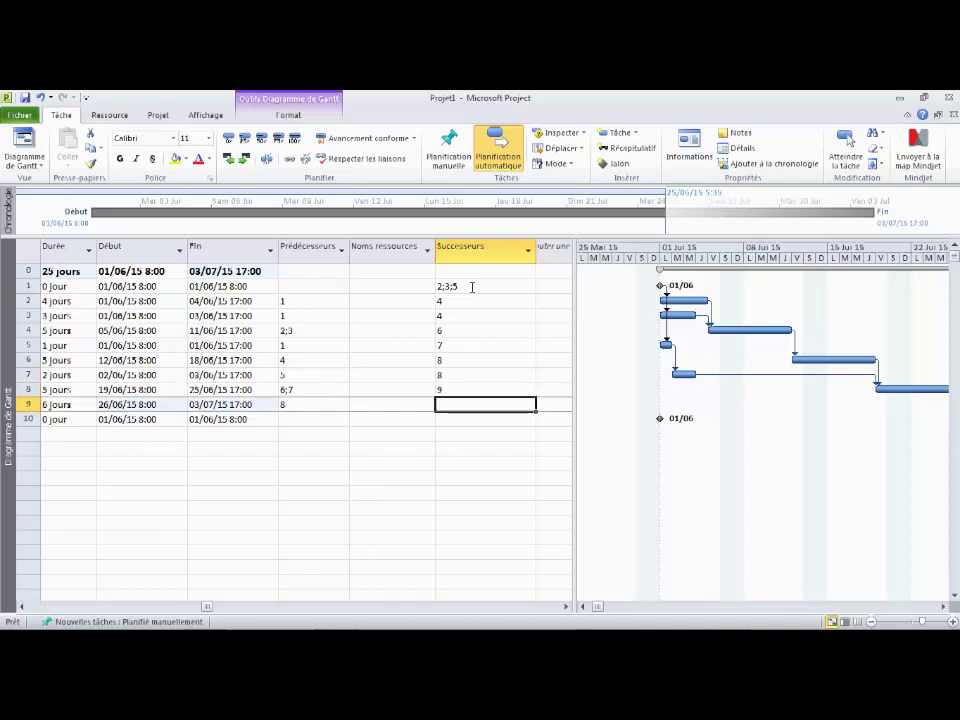
key(Left)
key(Left)
key(Left)
key(Left)
key(Left)
key(Left)
key(Left)
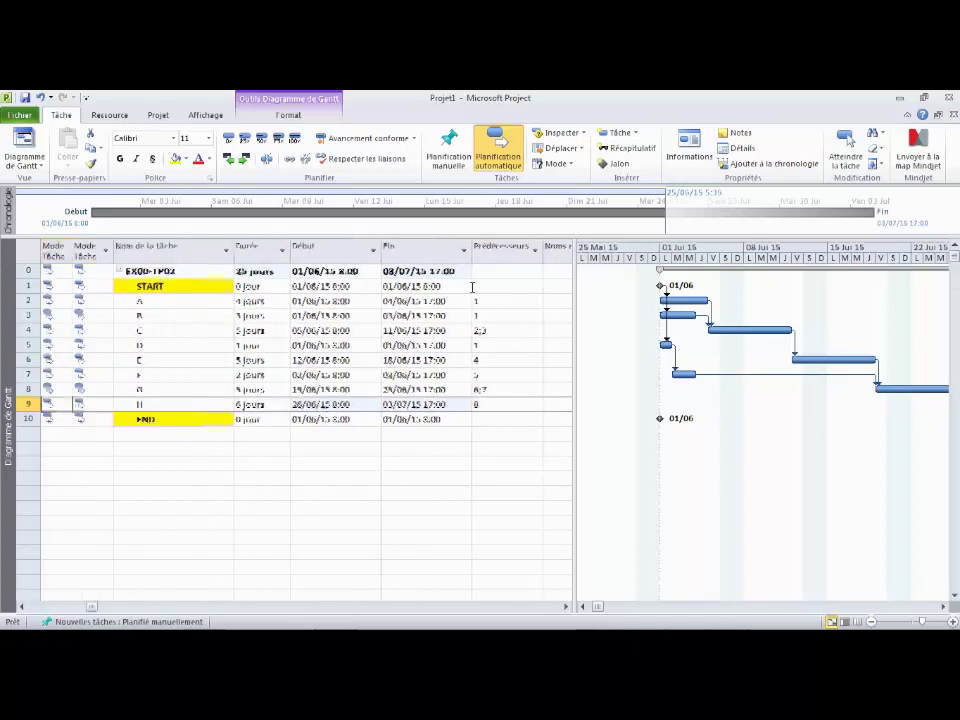
key(Right)
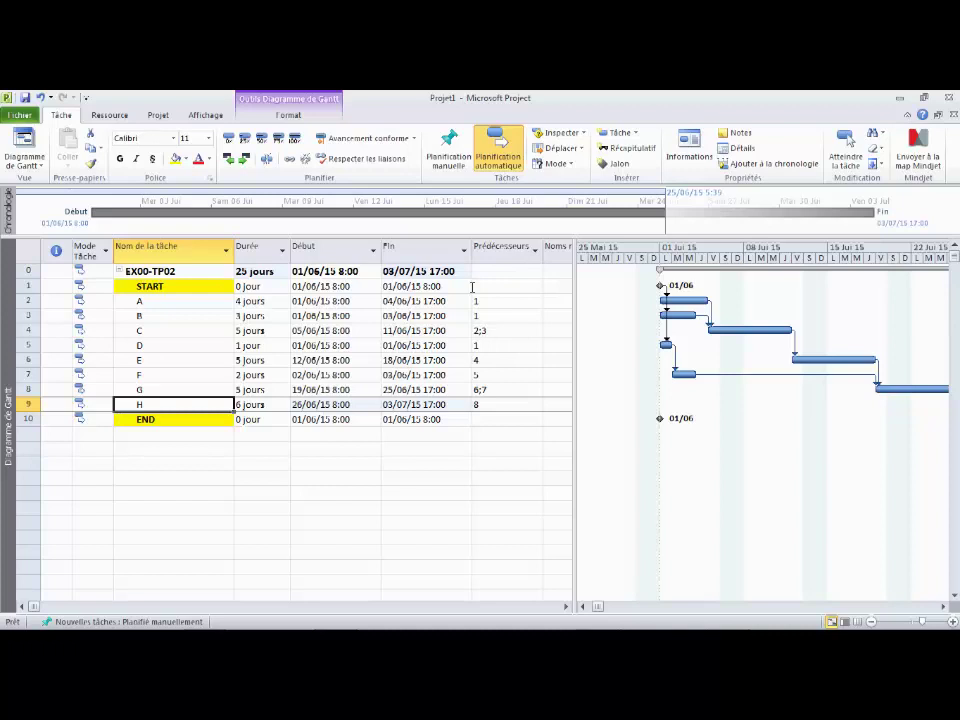
key(Right)
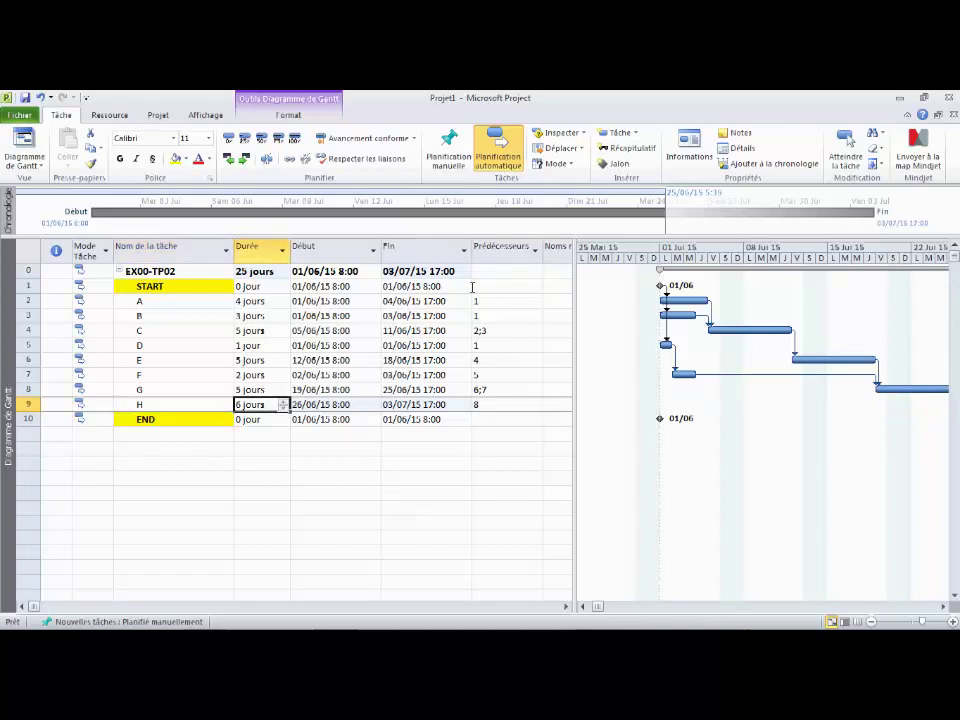
key(Left)
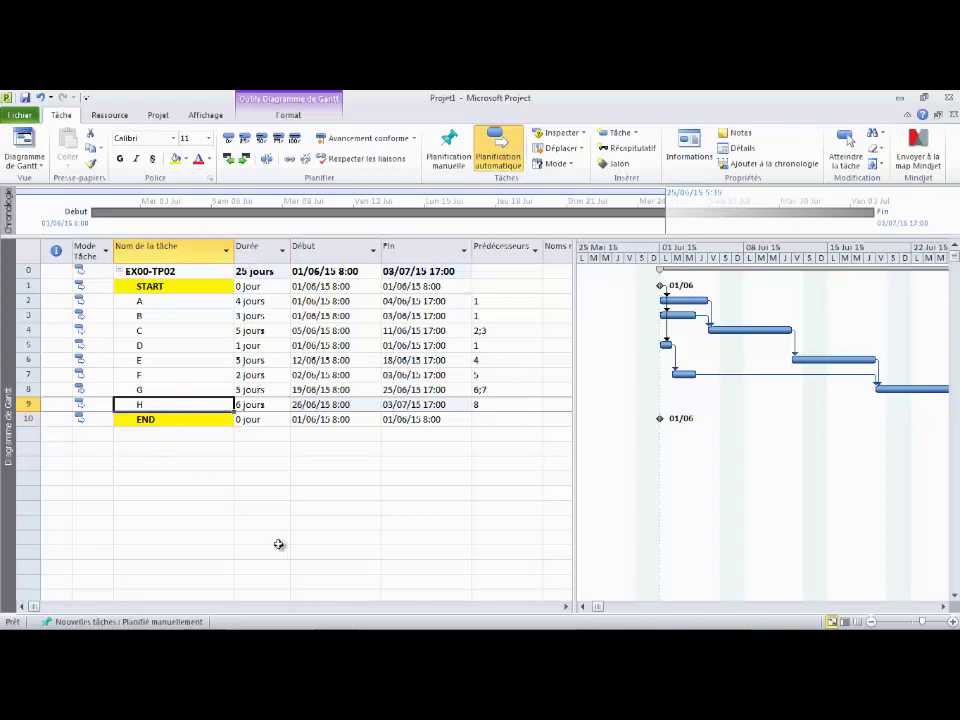
- Enter 10 as the successor of task H to link it to the END milestone
key(Right)
key(Right)
key(Right)
key(Right)
key(Right)
key(Right)
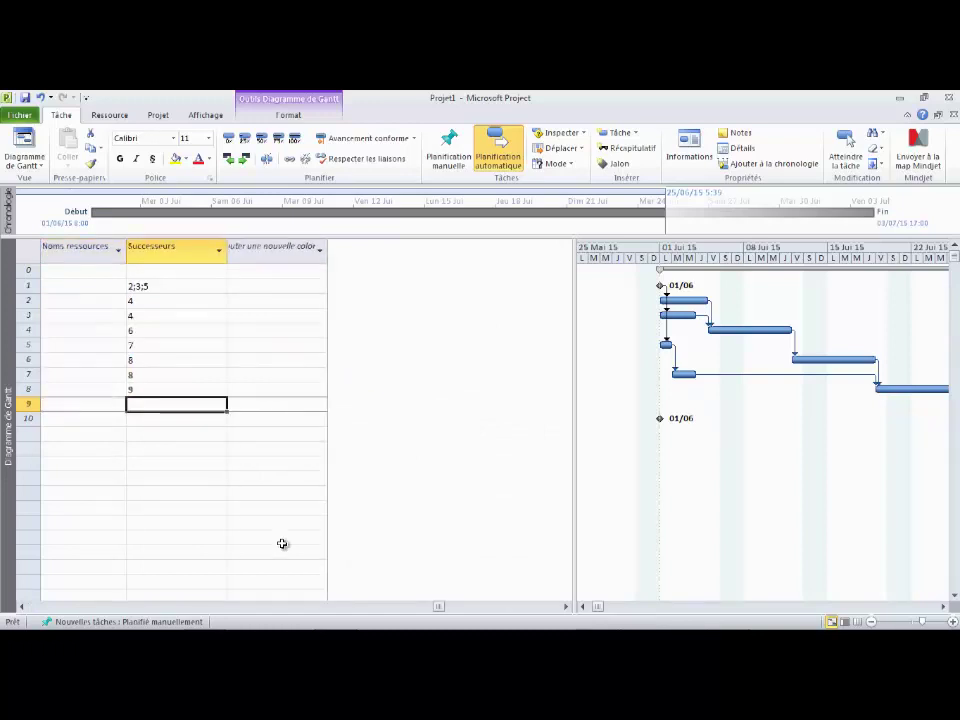
text(10)
key(Return)
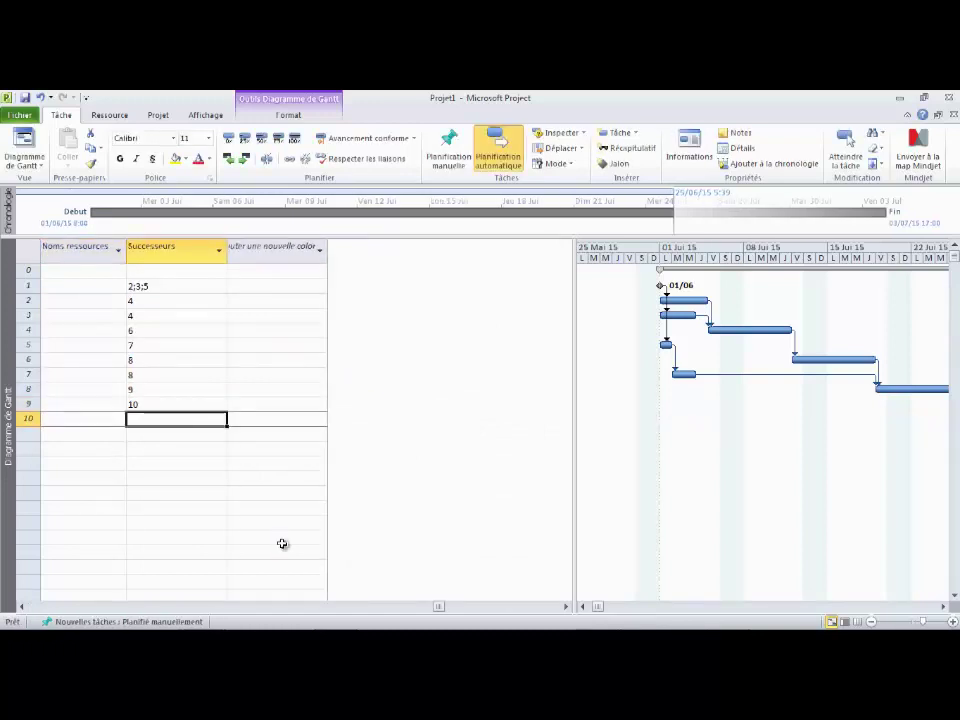
- Examine the linked task bars up to the END milestone in the Gantt chart and the EX00-TP02 project's total duration
click(945, 607)
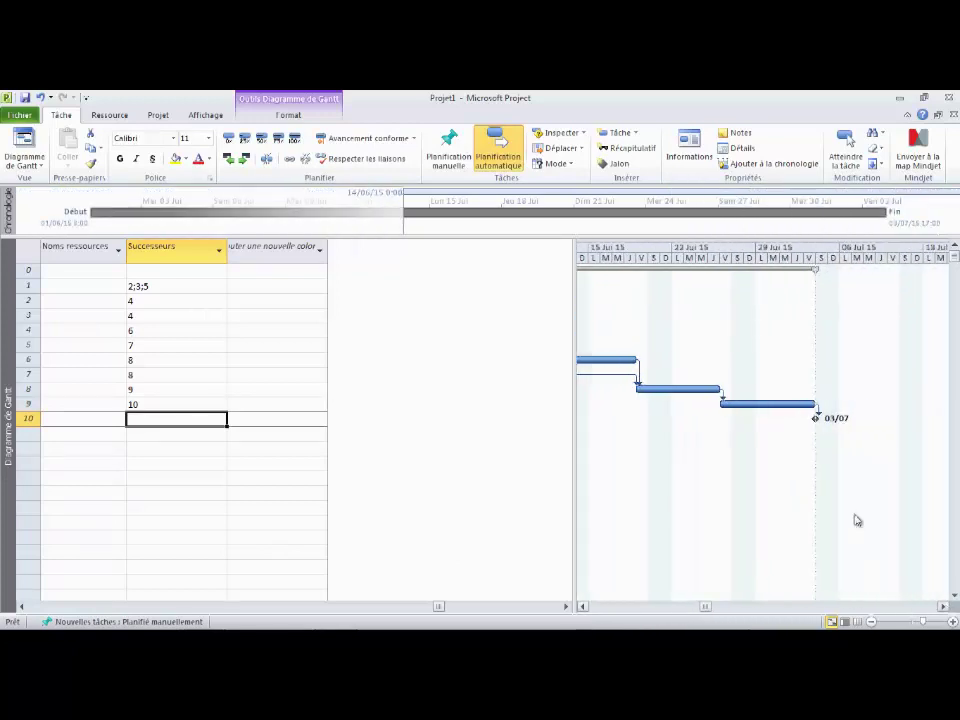
mouse_move(787, 401)
drag(706, 607, 580, 609)
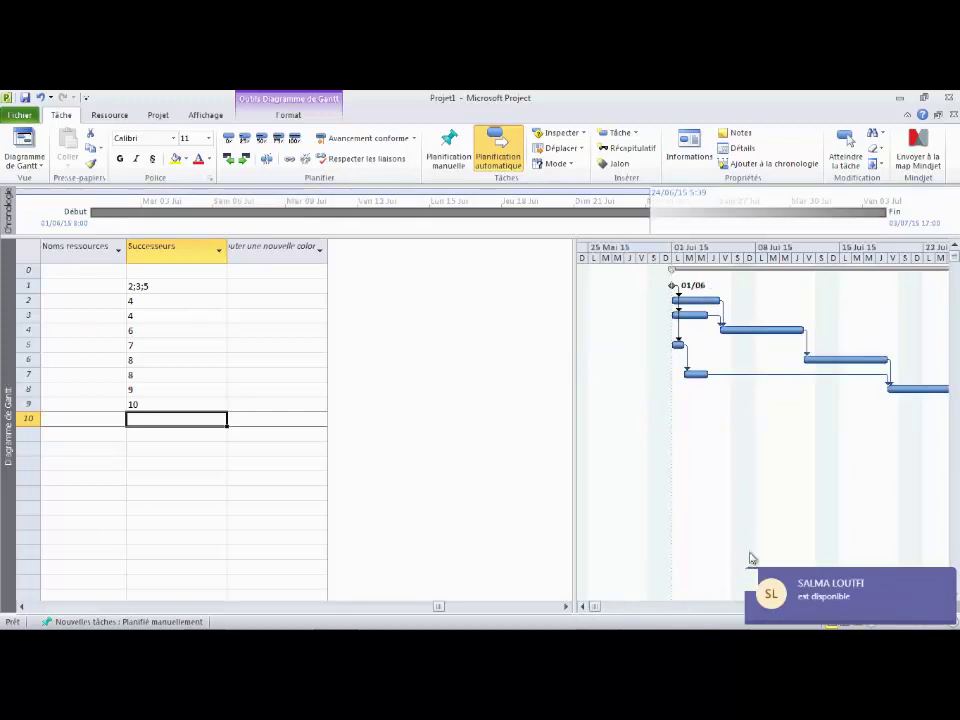
click(658, 606)
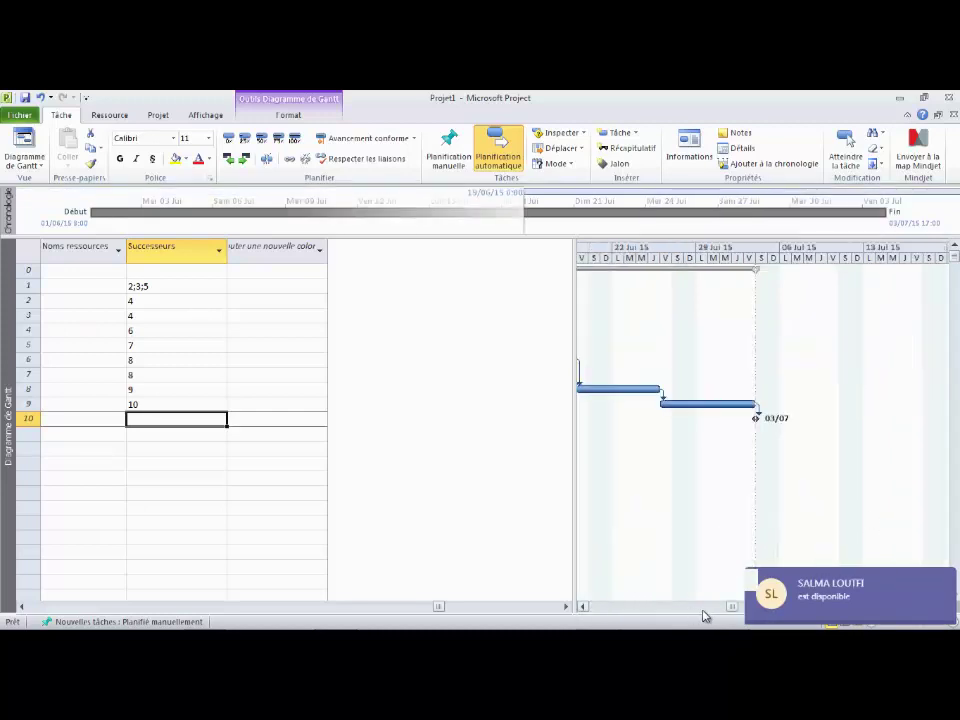
click(583, 607)
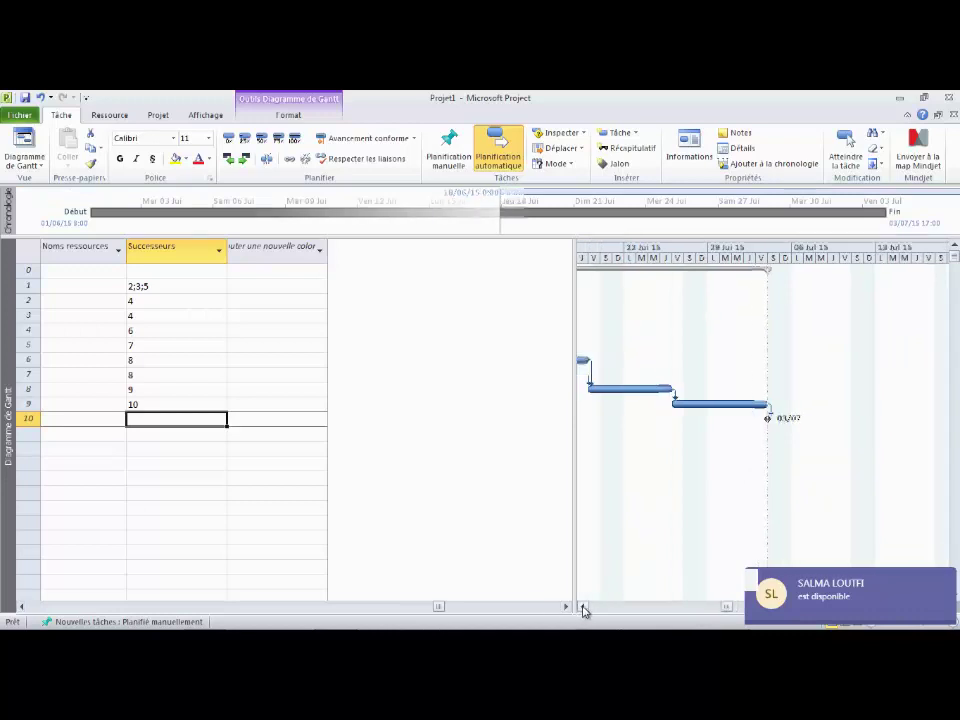
click(583, 607)
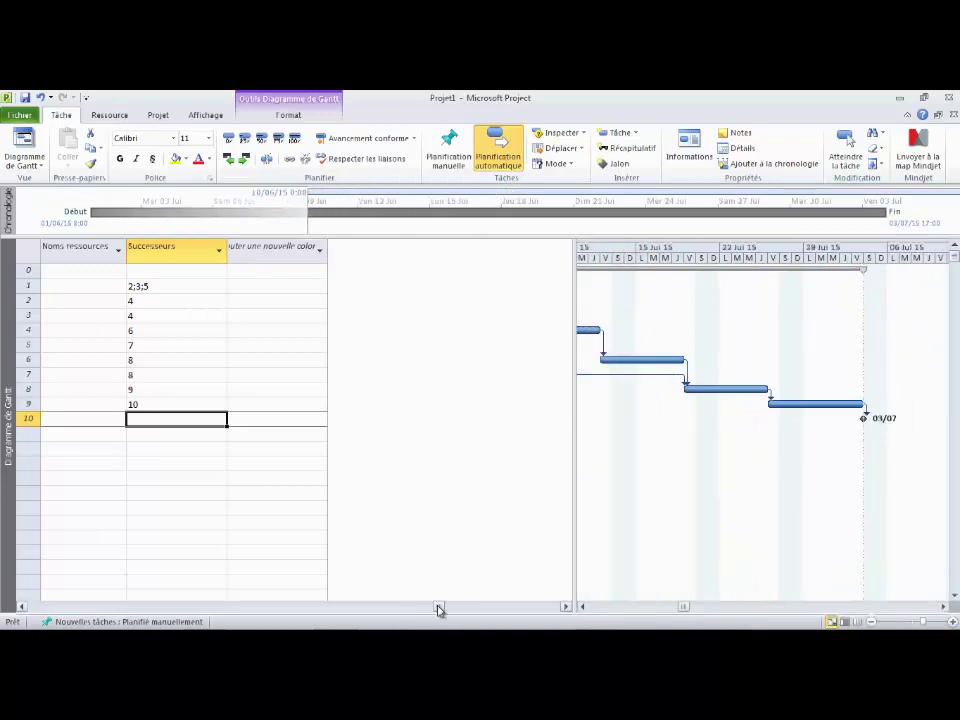
drag(437, 608, 17, 610)
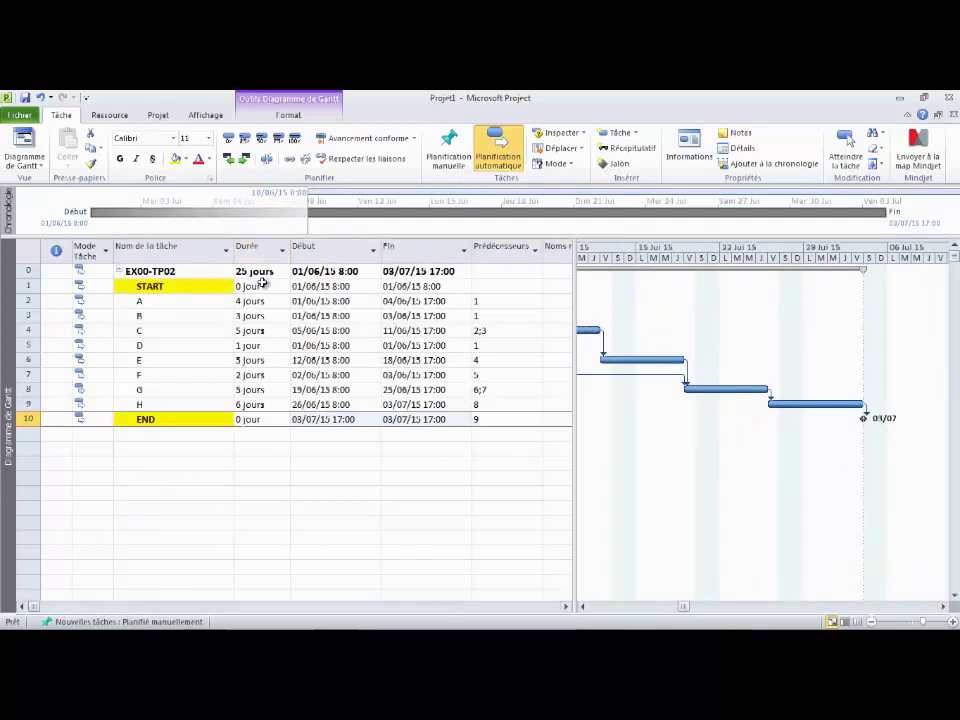
click(252, 271)
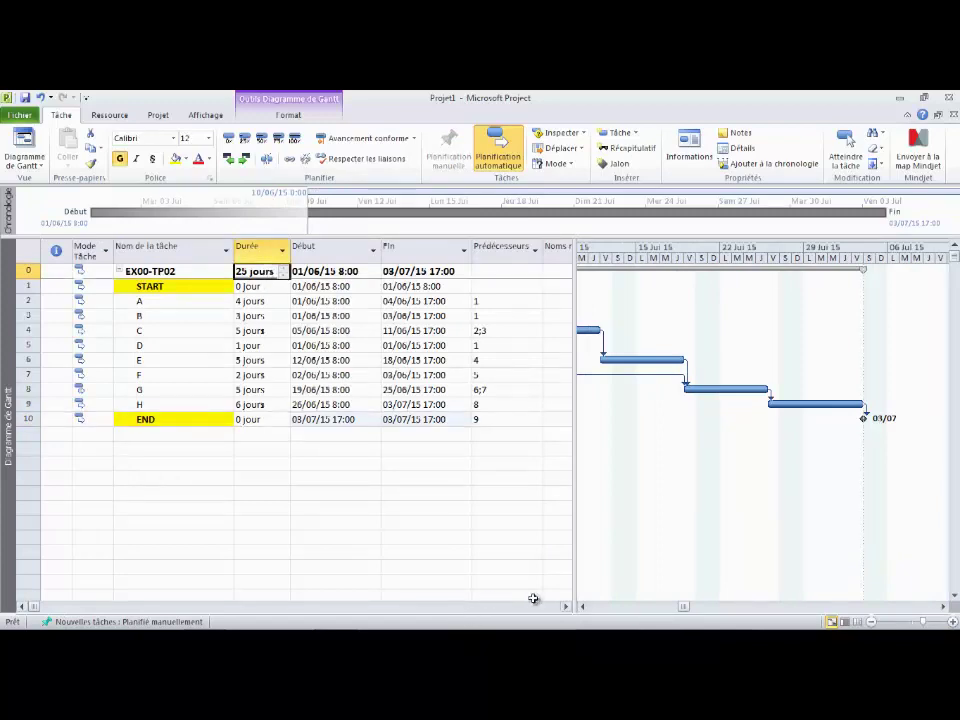
- Add a Marge totale column and a Marge libre column after the Successeurs column of the task table
click(566, 606)
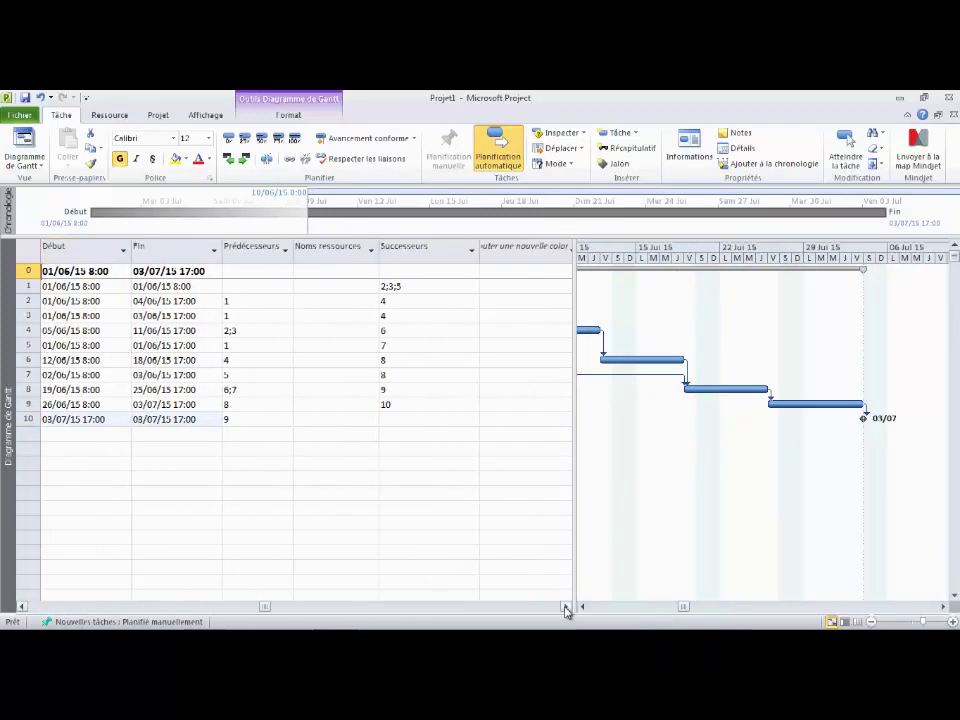
click(521, 247)
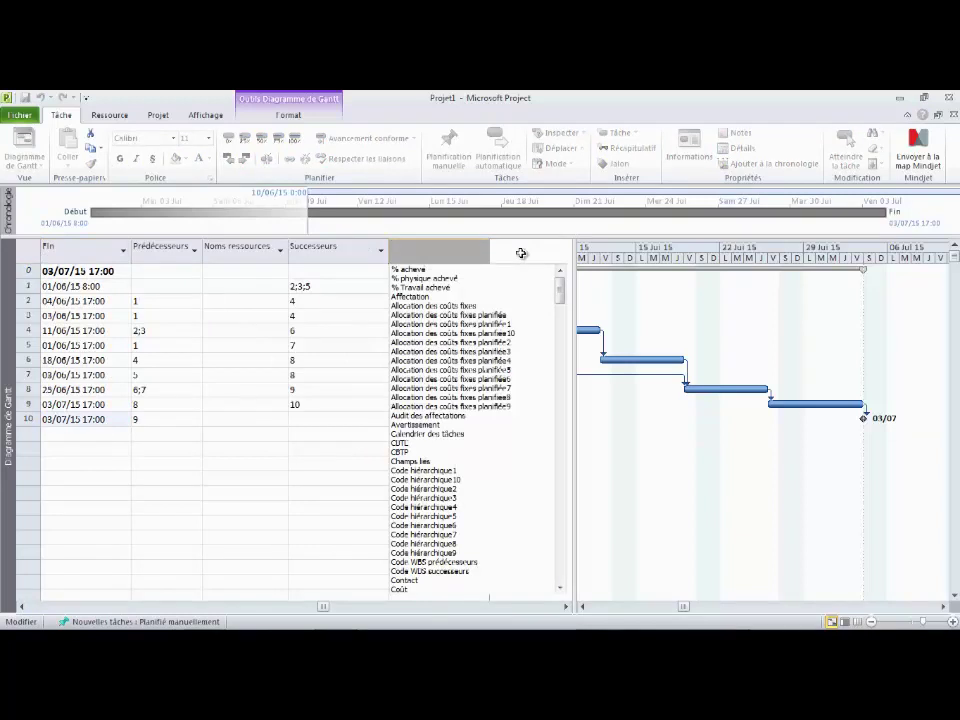
text(marge de début)
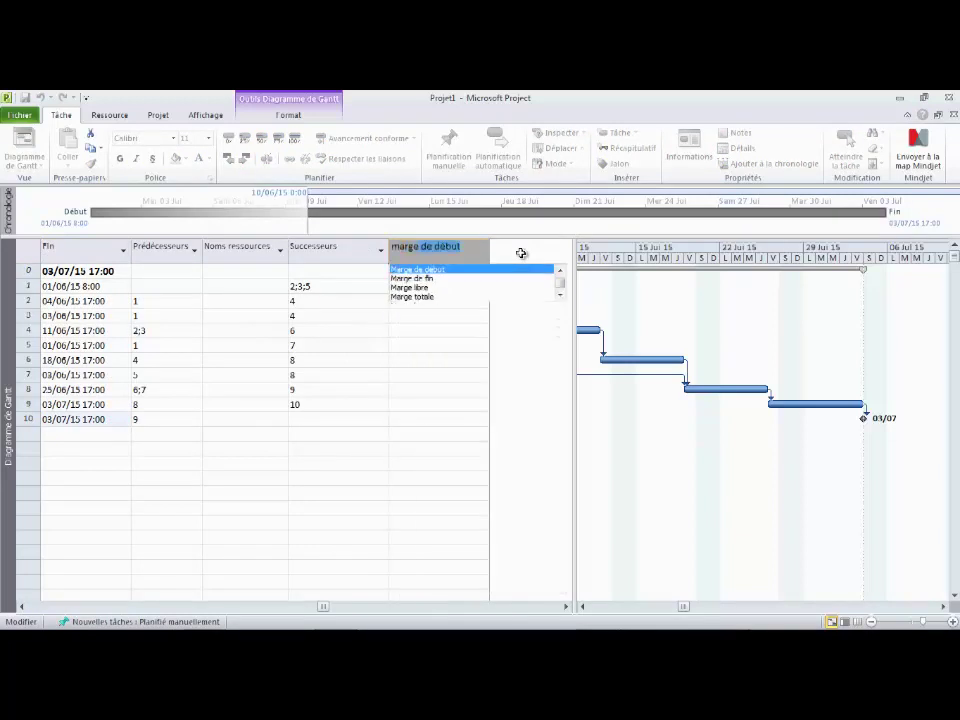
click(450, 297)
click(532, 247)
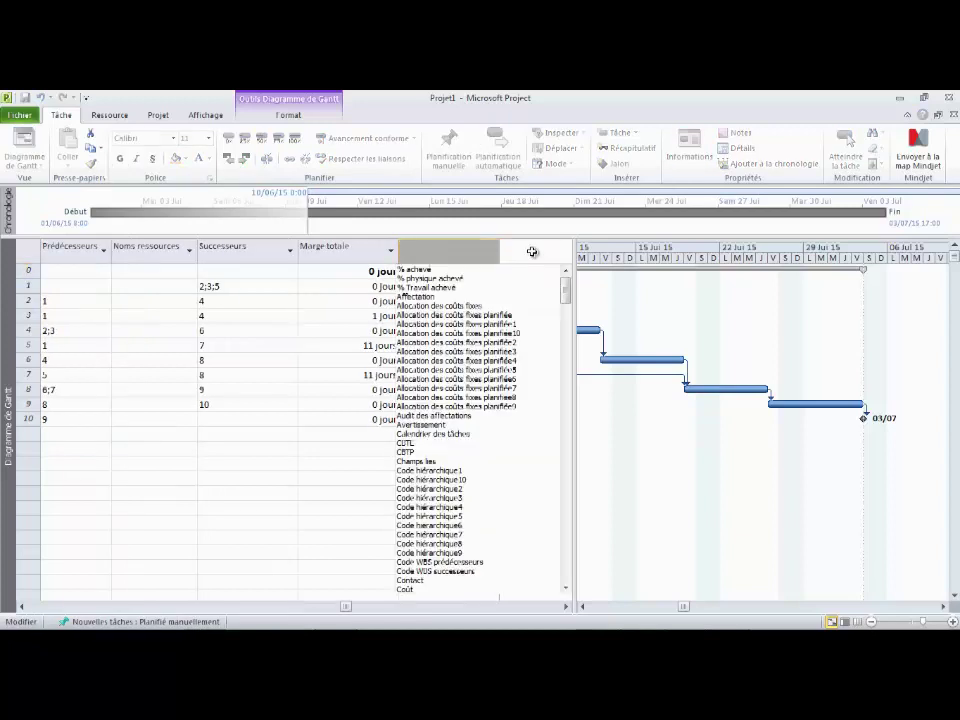
text(marge de début)
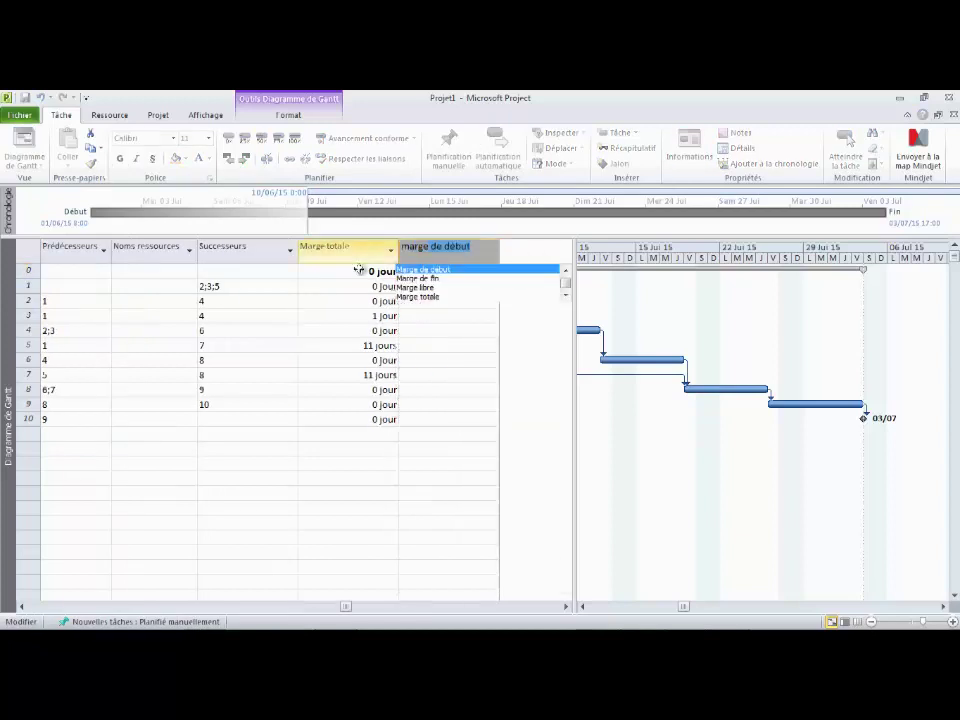
click(447, 289)
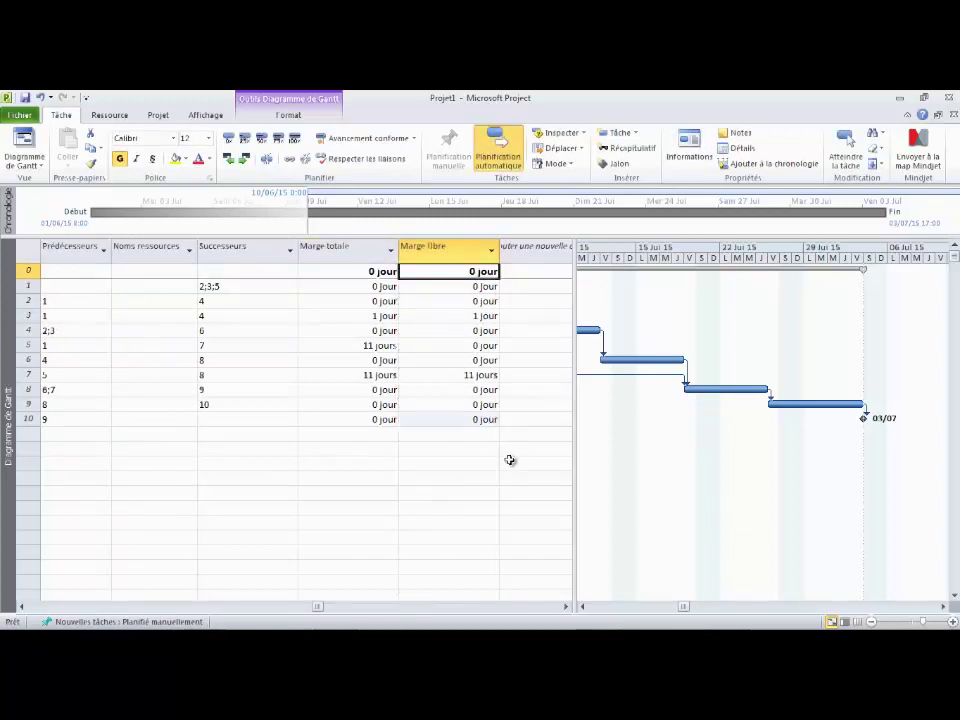
- Narrow the task table so it ends at the Prédécesseurs column and show the Gantt chart from the START milestone
click(22, 606)
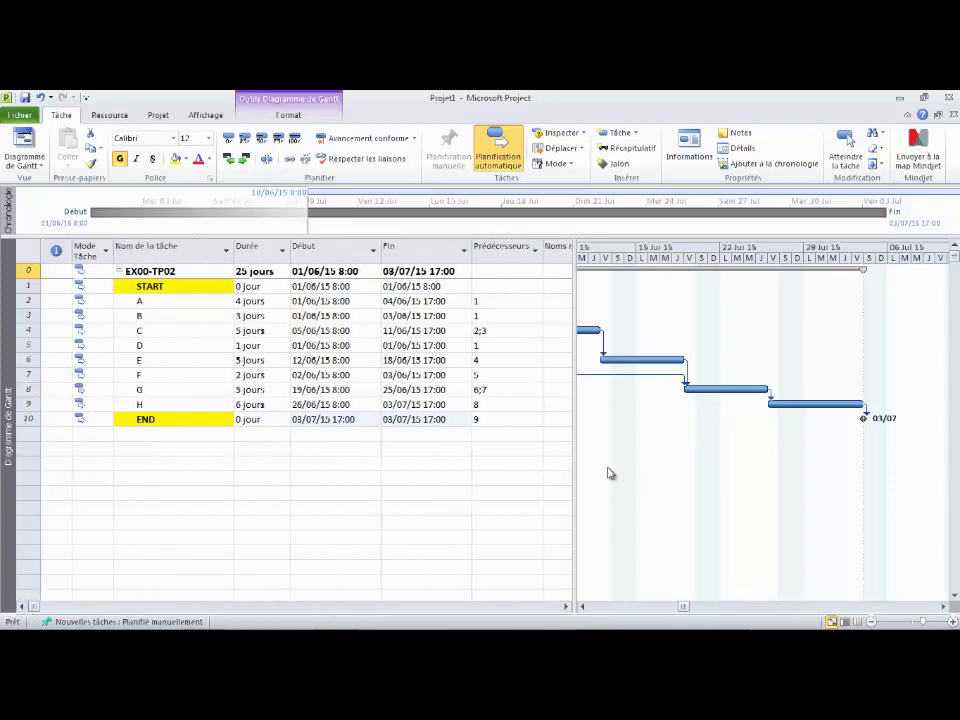
drag(572, 464, 538, 463)
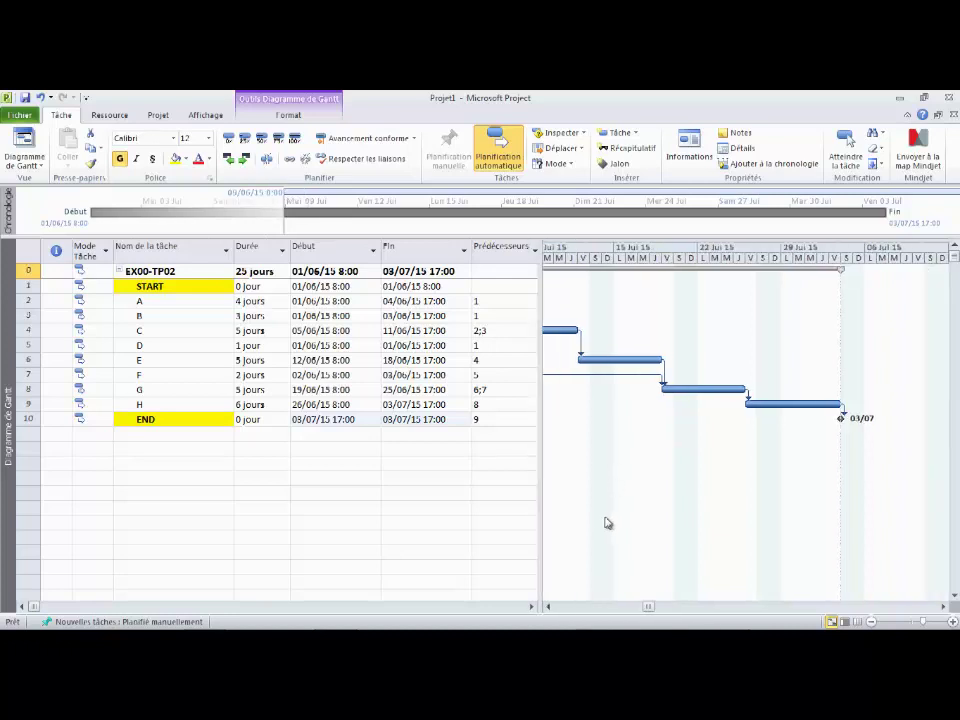
drag(648, 607, 549, 610)
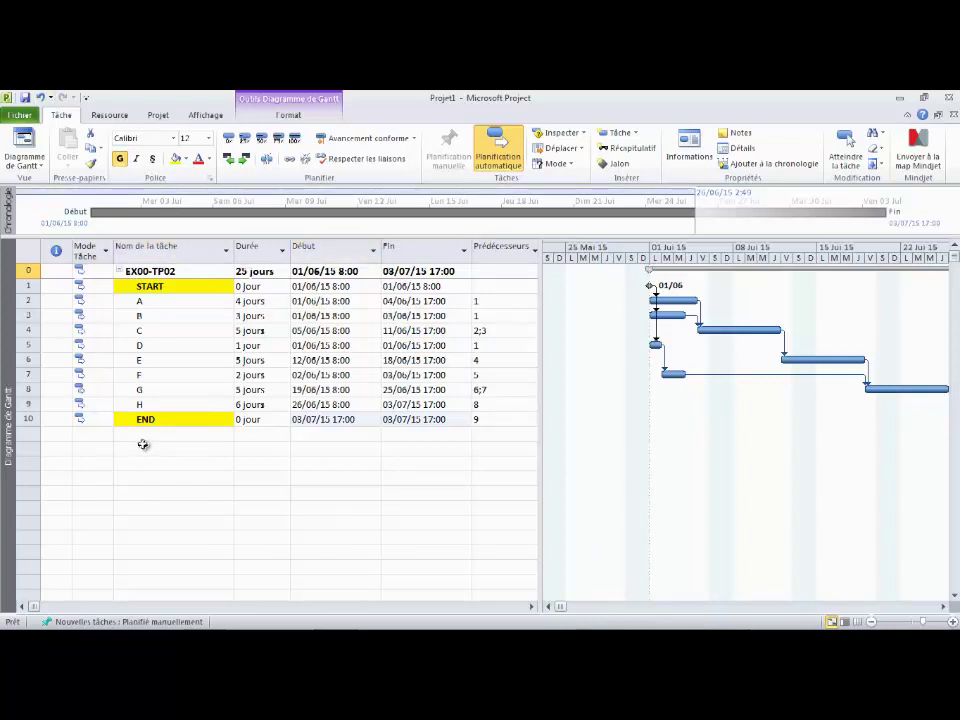
- Switch the project display from the Gantt chart to the Réseau de tâches view
click(189, 274)
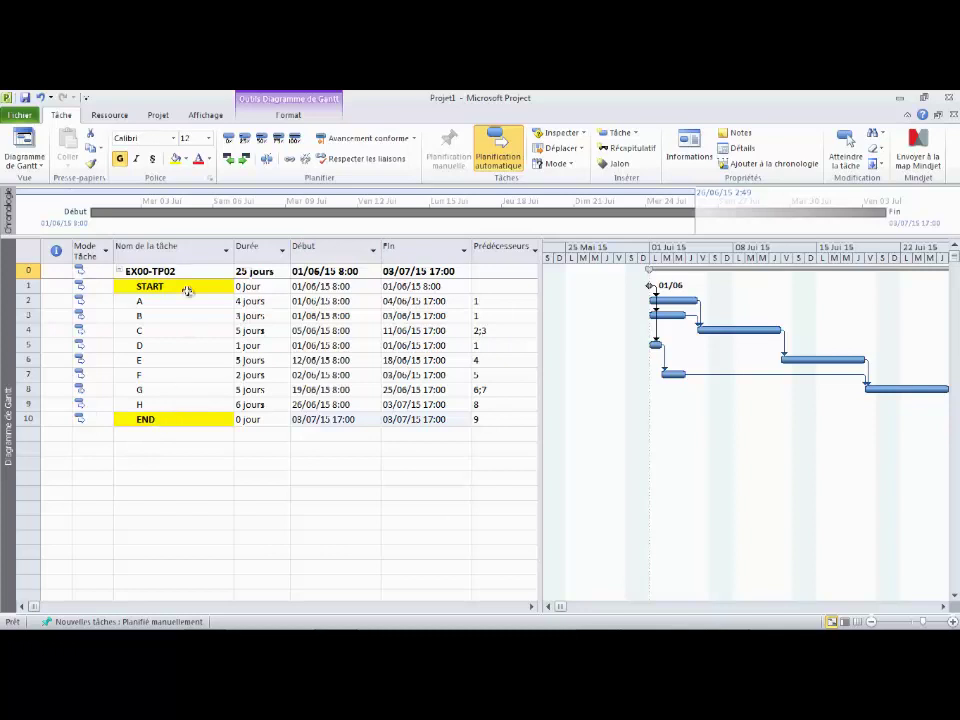
click(205, 116)
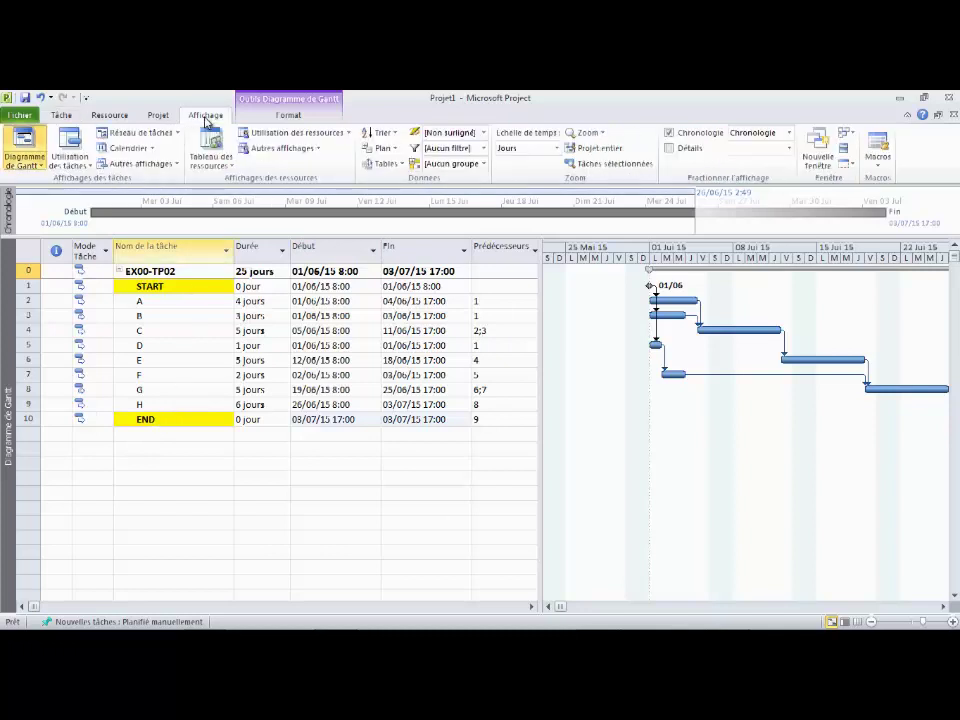
click(33, 165)
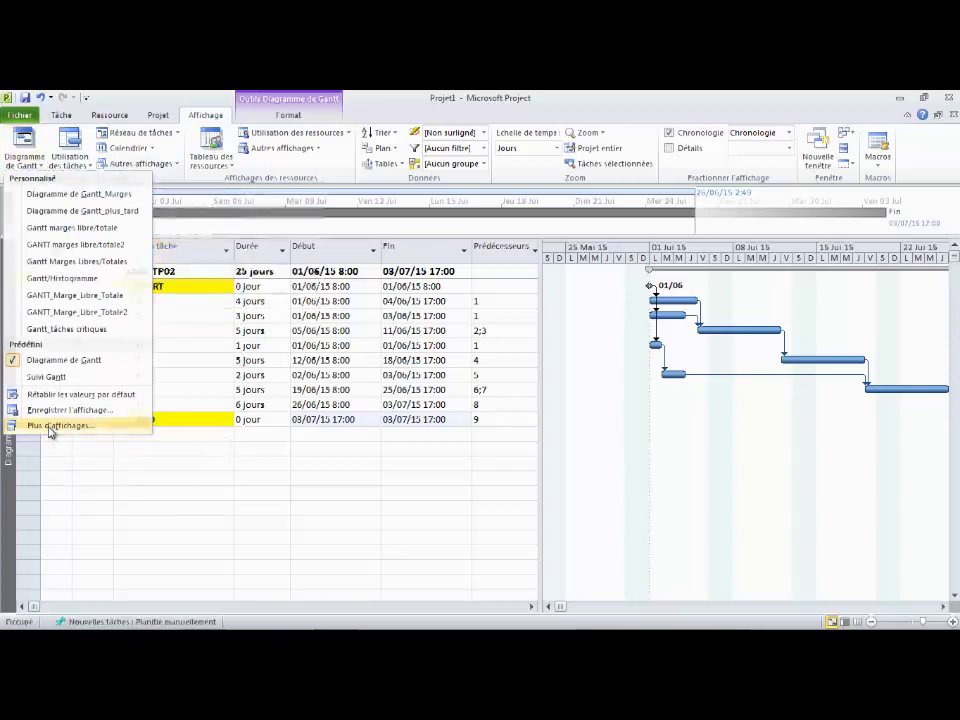
click(52, 427)
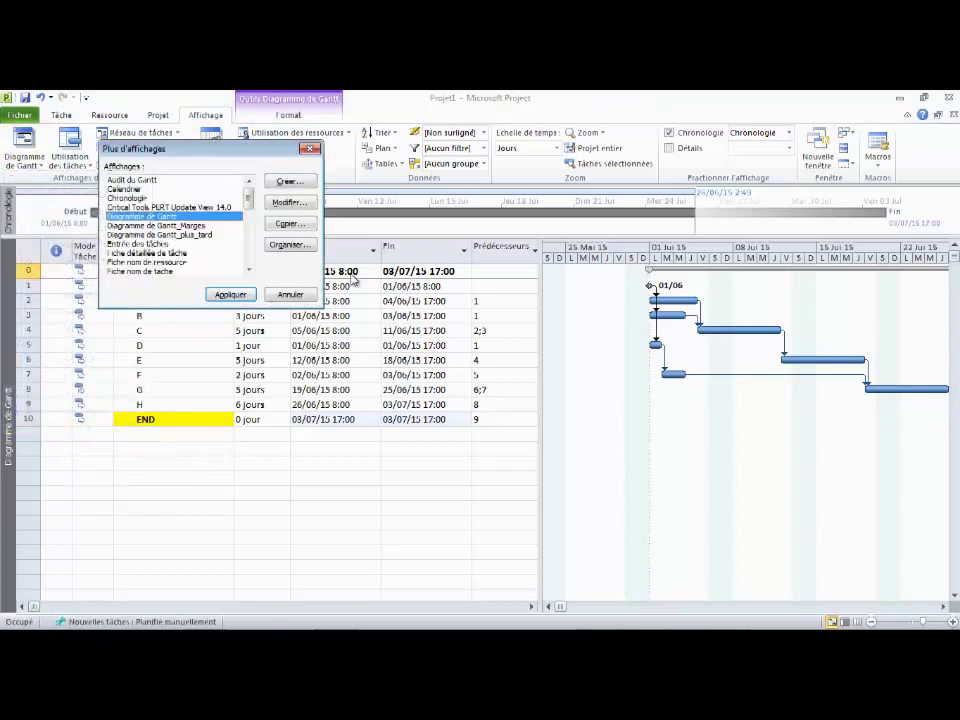
click(249, 268)
click(249, 268)
click(249, 268)
click(250, 270)
click(250, 270)
click(250, 270)
click(250, 270)
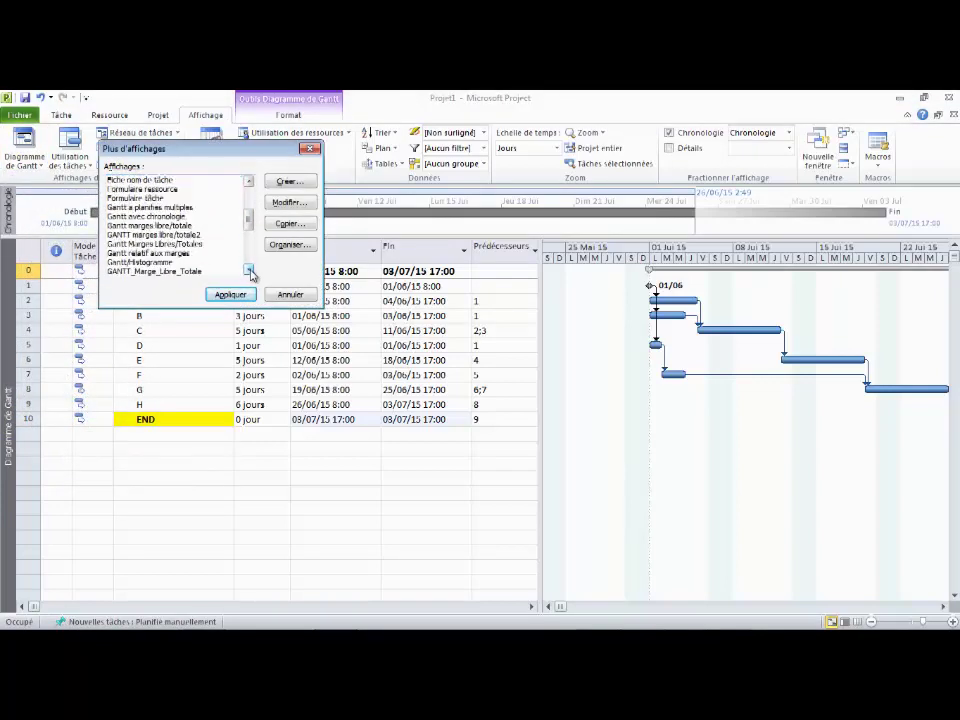
click(250, 270)
click(250, 270)
click(250, 270)
click(250, 270)
click(250, 270)
click(250, 270)
click(250, 270)
click(250, 270)
click(250, 270)
click(250, 270)
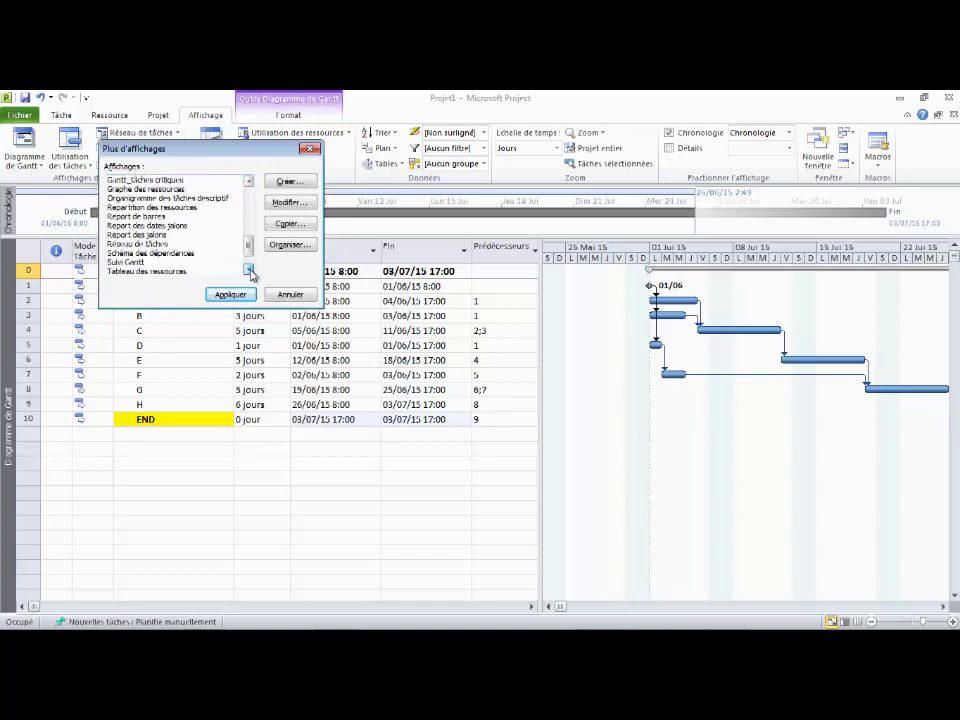
click(250, 270)
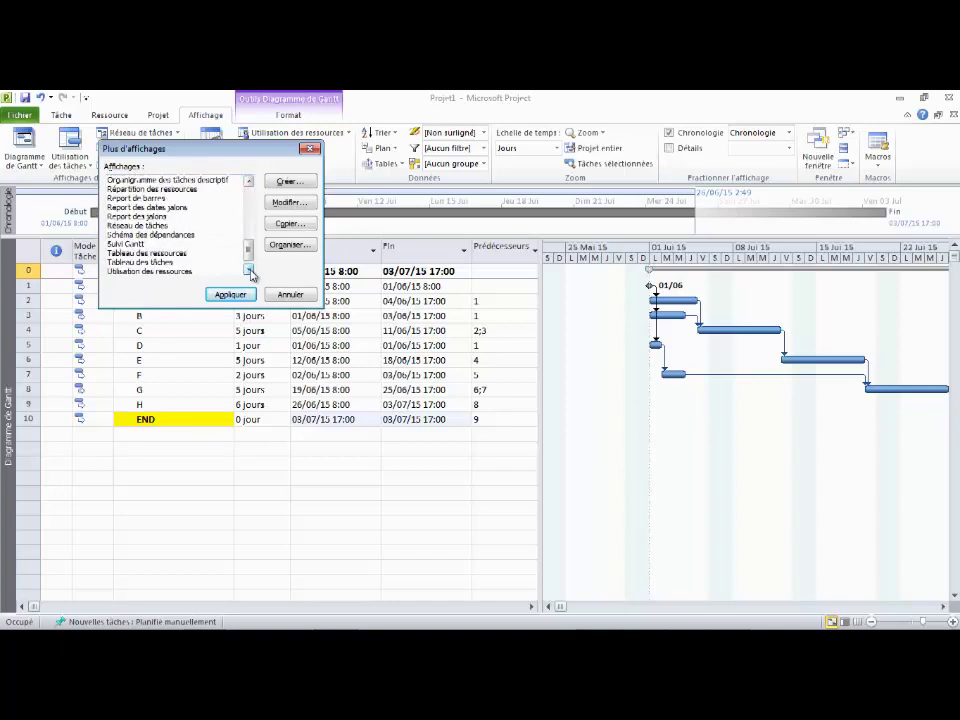
click(250, 270)
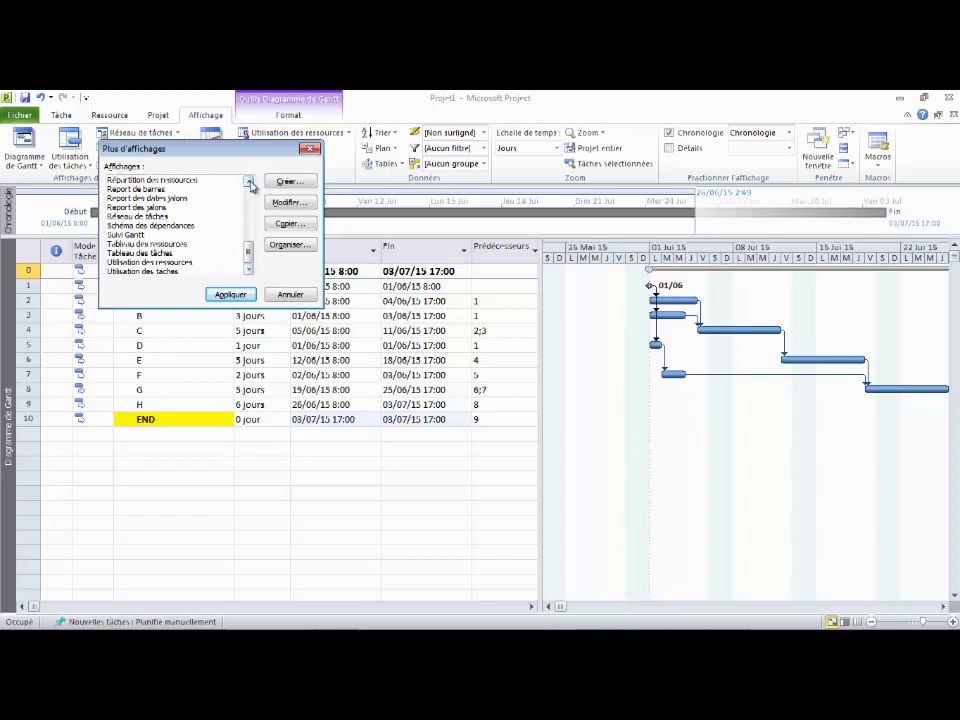
click(251, 184)
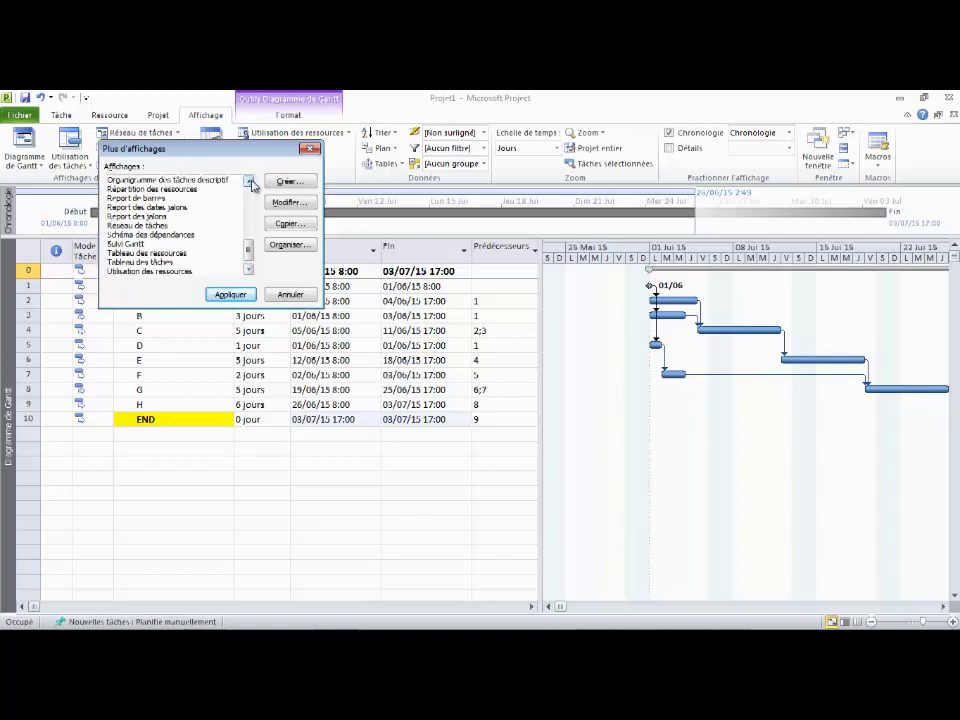
click(251, 184)
click(251, 184)
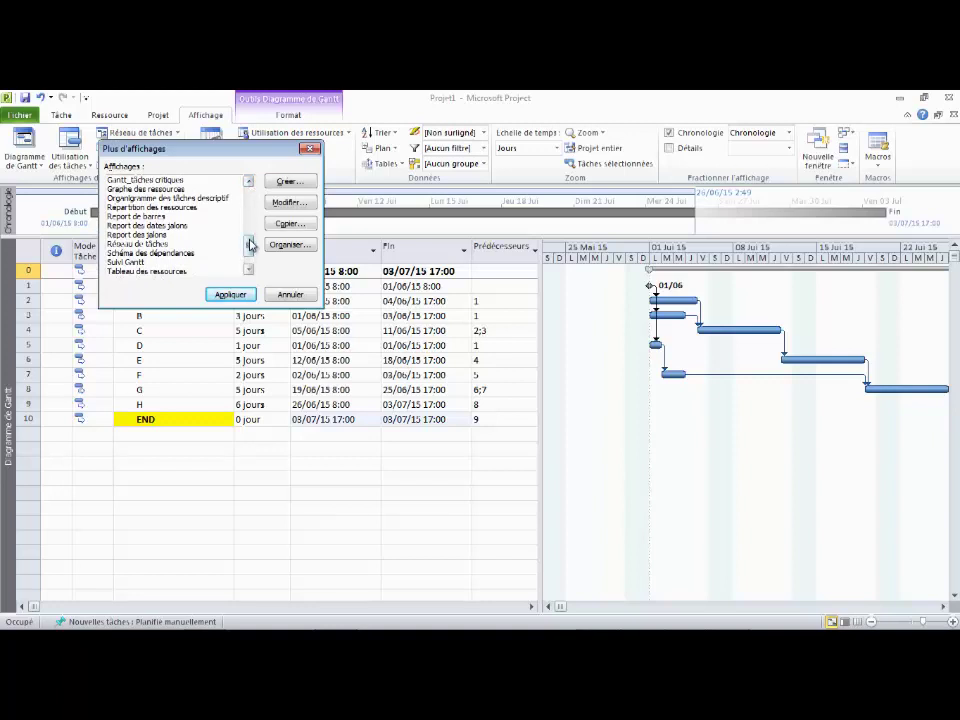
click(160, 243)
click(230, 294)
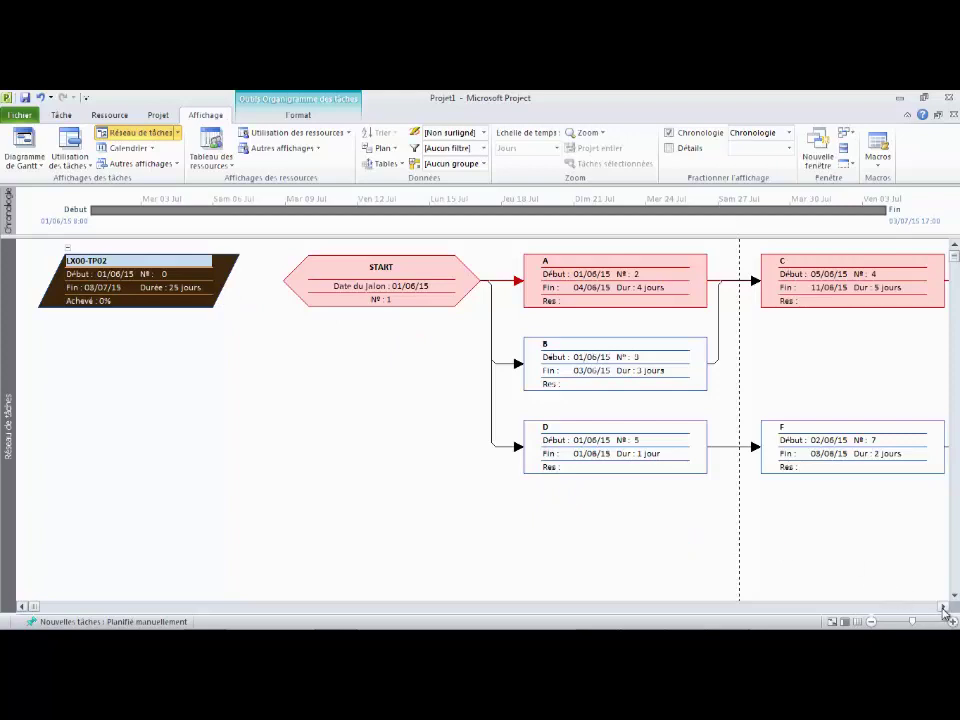
- Examine the whole task network from START to END, then the details of task B
click(893, 622)
click(890, 622)
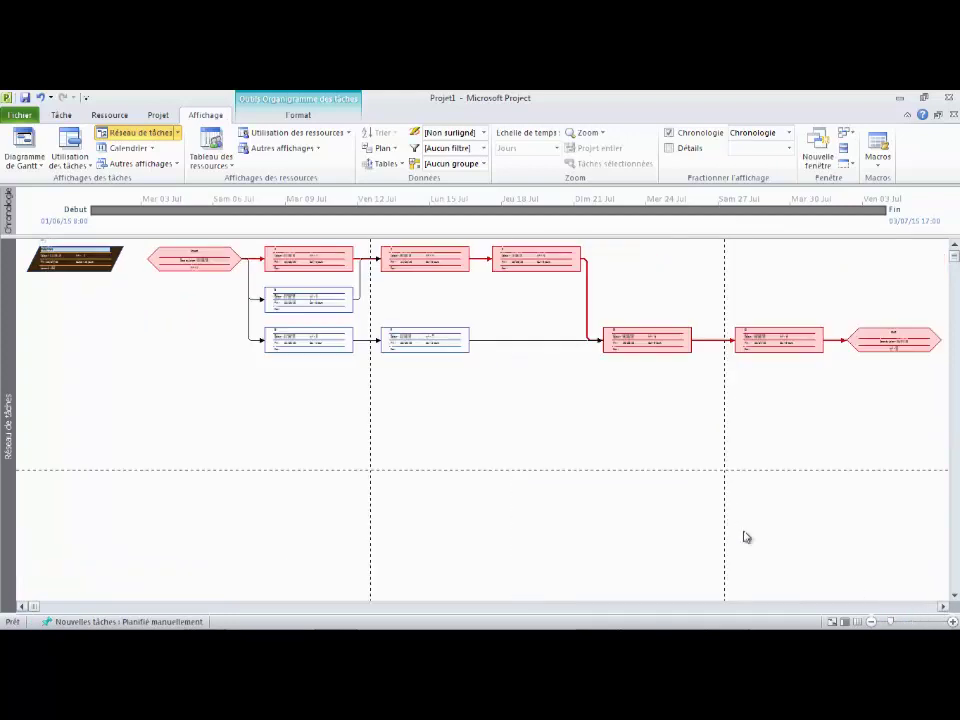
click(902, 622)
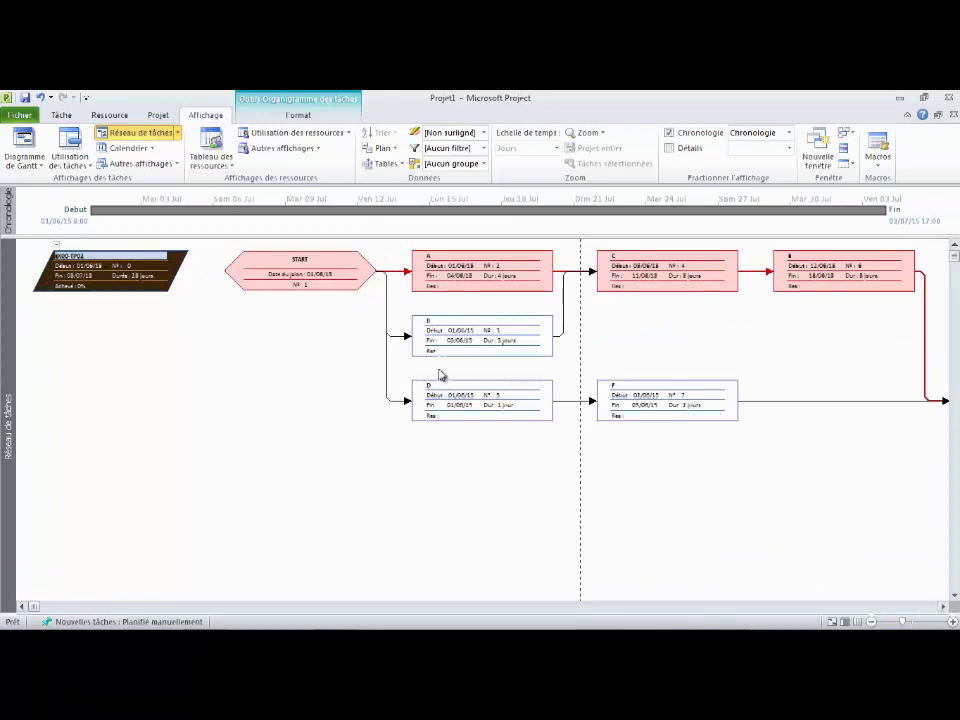
mouse_move(467, 343)
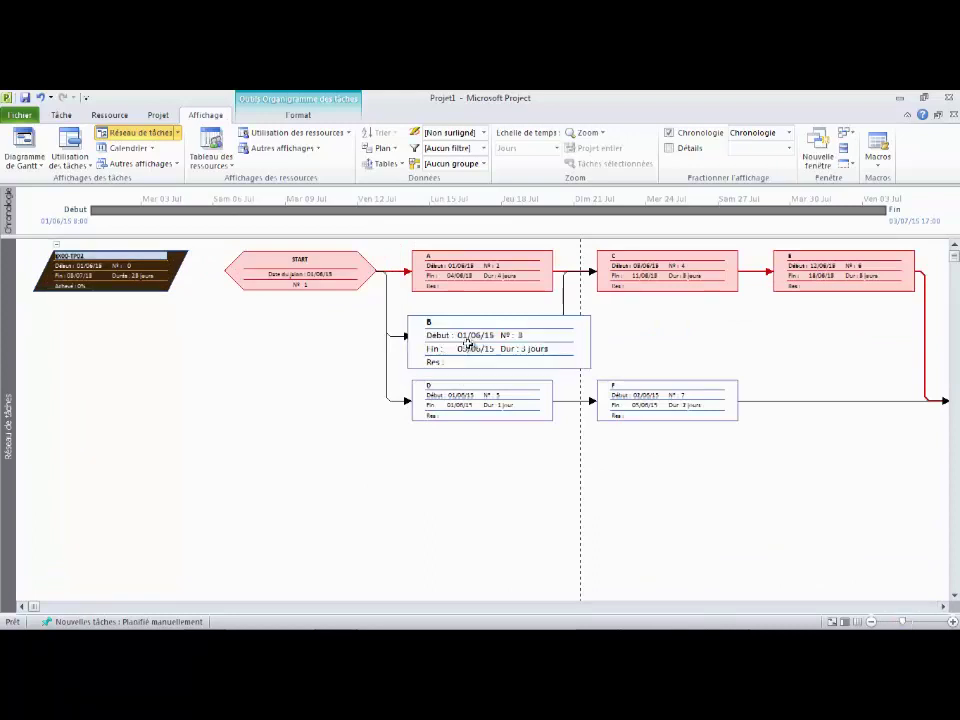